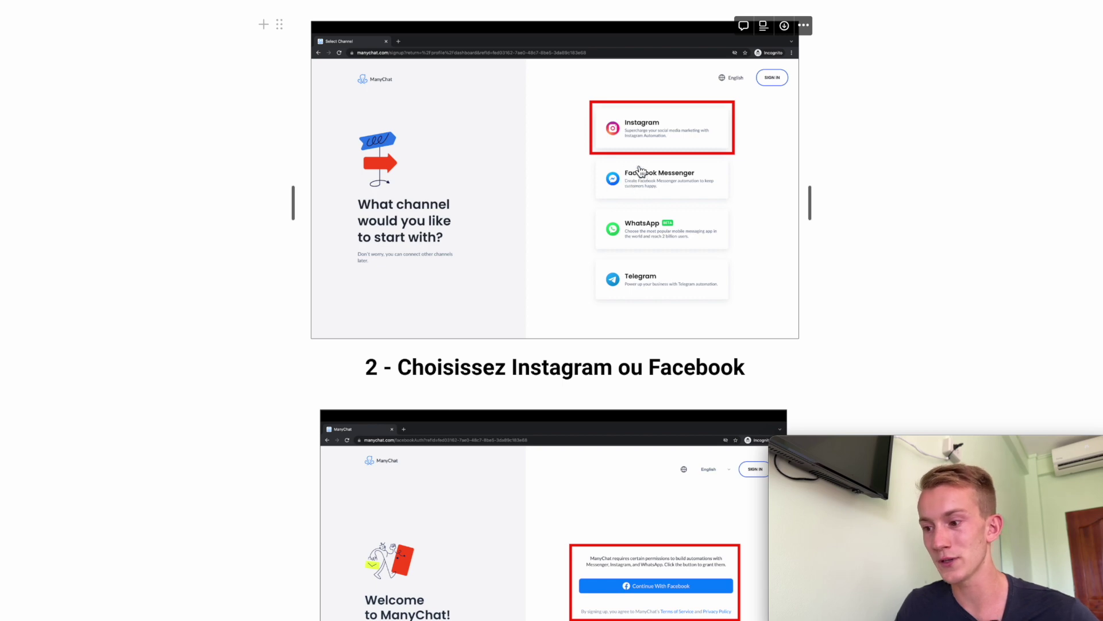
Read the guide's steps for connecting an Instagram or Facebook account and the page requirements listed below them.
scroll(639, 182, "down", 5)
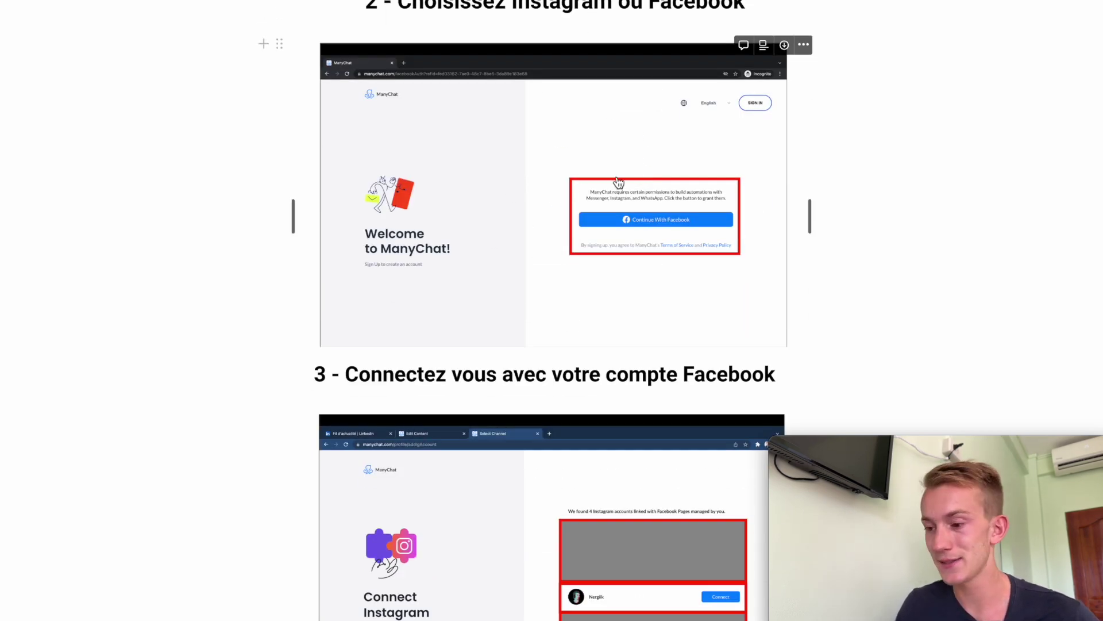
scroll(619, 183, "down", 4)
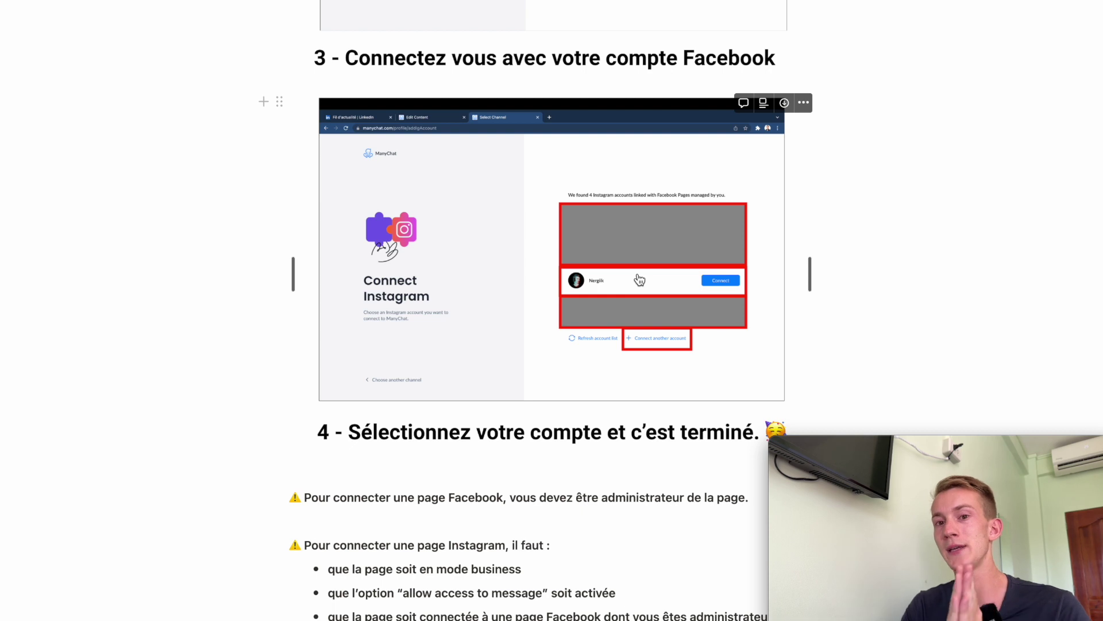
scroll(603, 299, "down", 1)
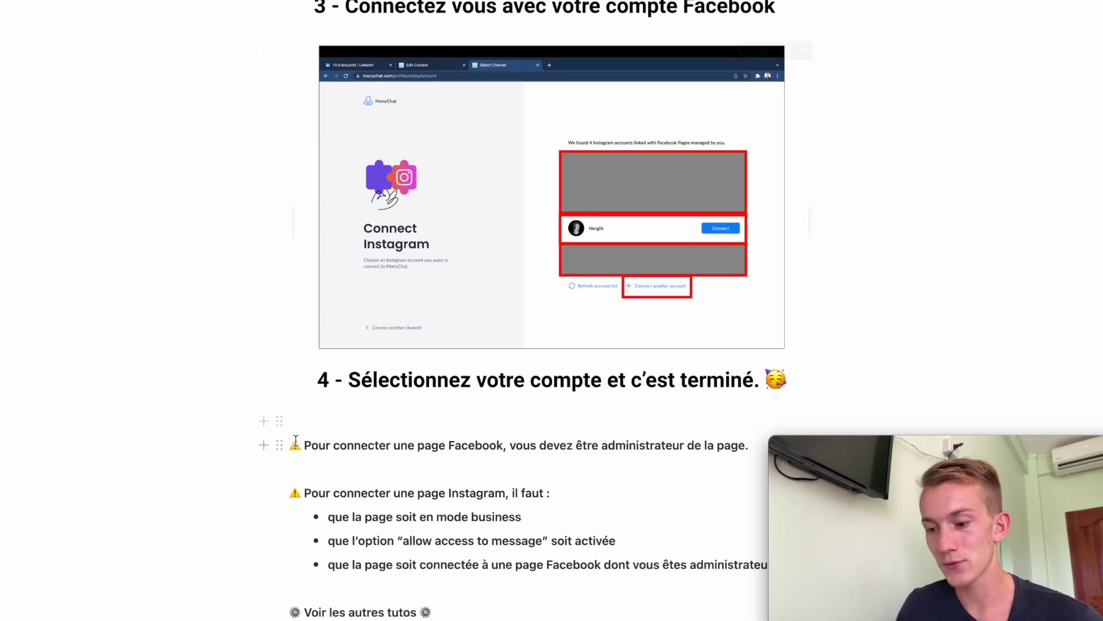
left_click_drag(295, 443, 783, 438)
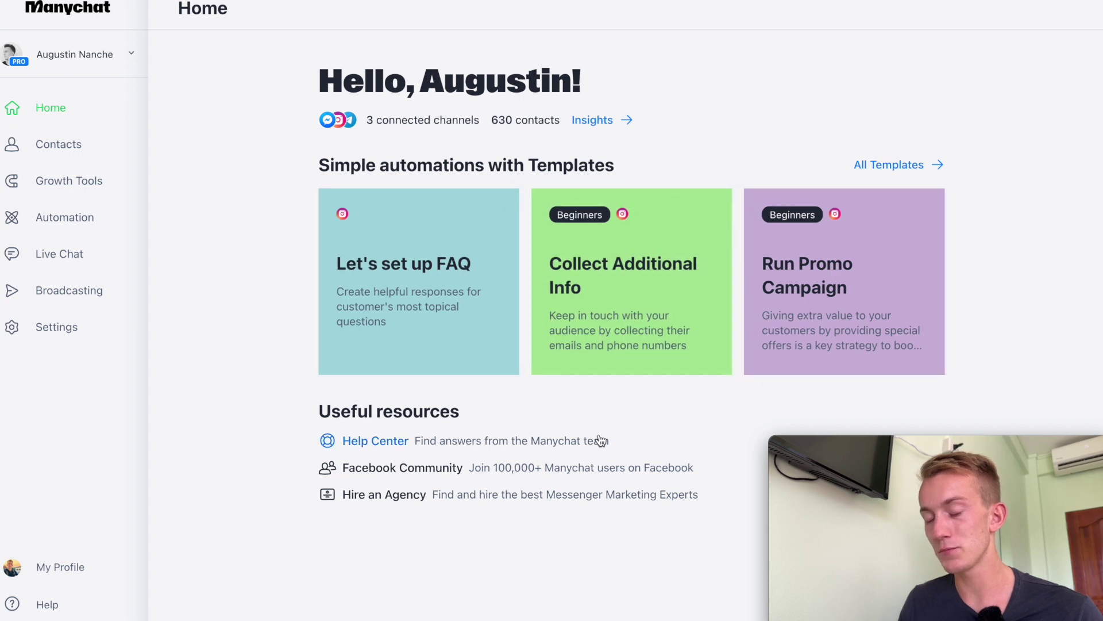
Switch to Manychat and review the account insights, including connected channels, active contacts and demographics.
left_click(592, 129)
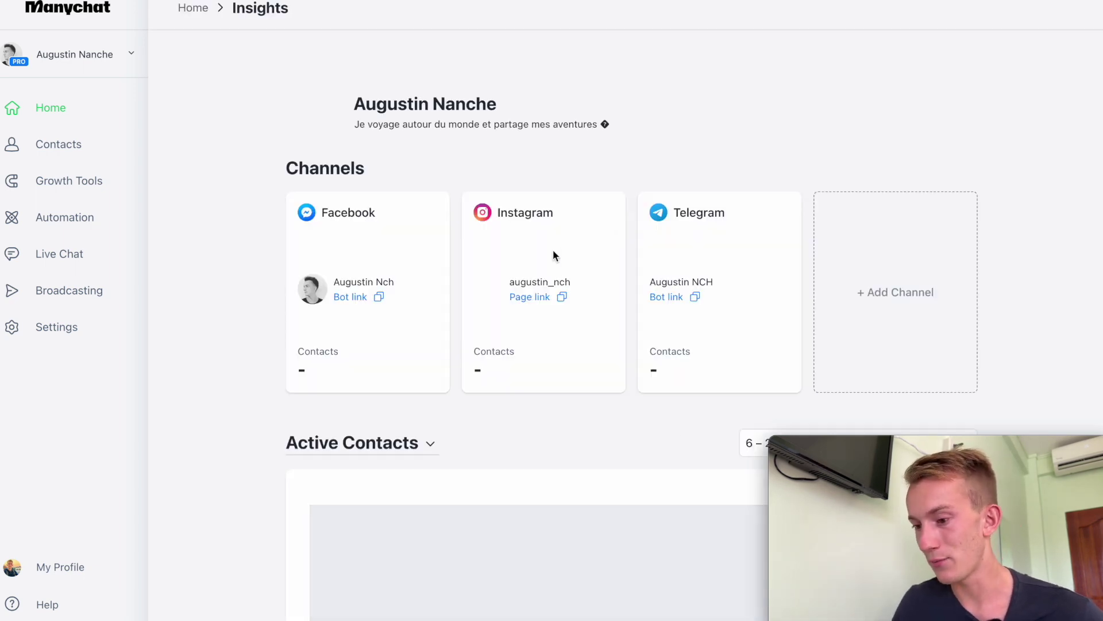
scroll(553, 250, "down", 3)
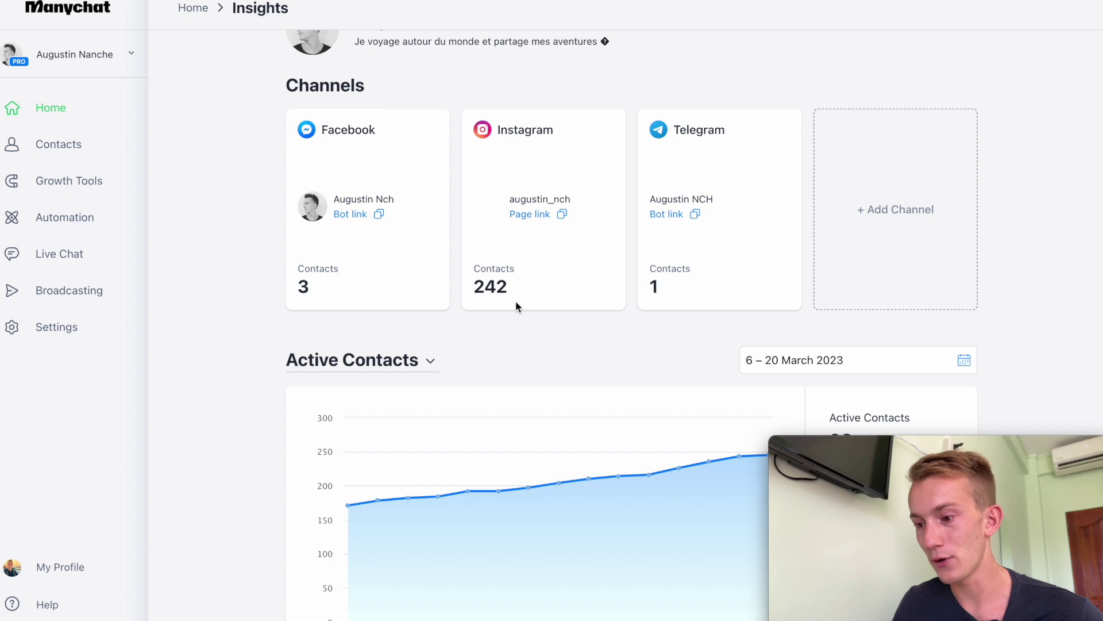
scroll(516, 304, "down", 5)
scroll(744, 214, "down", 4)
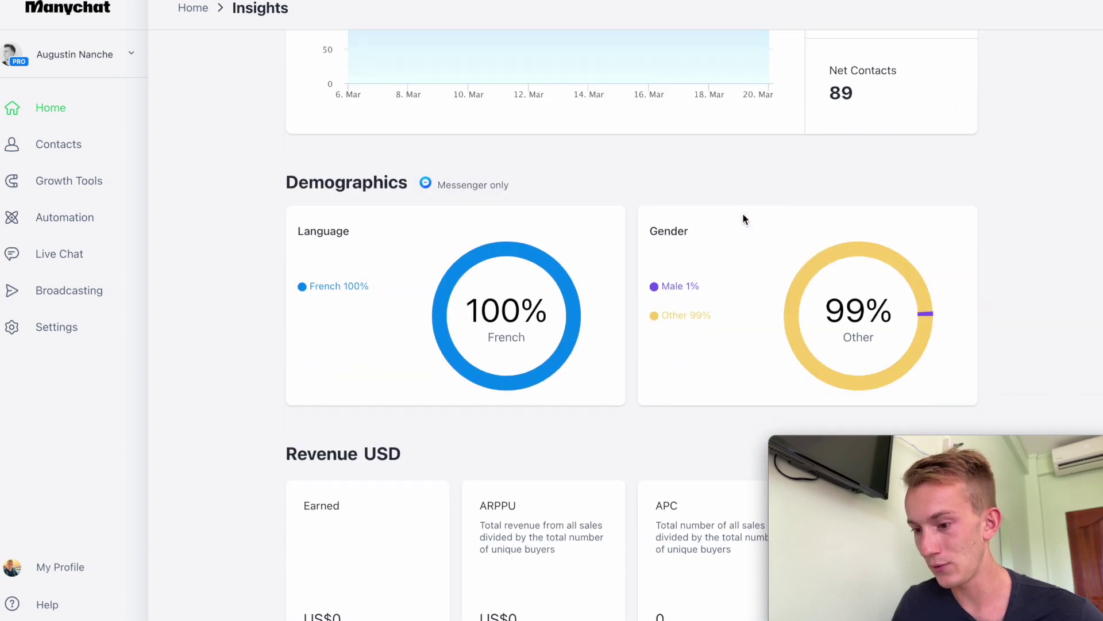
scroll(419, 261, "up", 10)
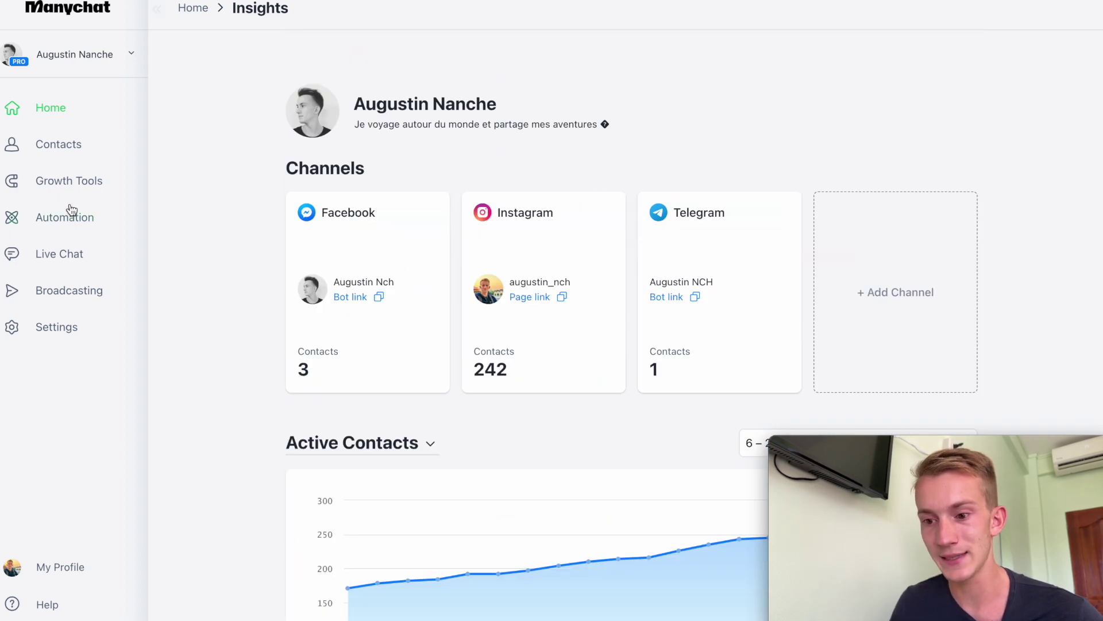
Look over the contacts list and show the basic automations available for the Facebook channel.
left_click(58, 148)
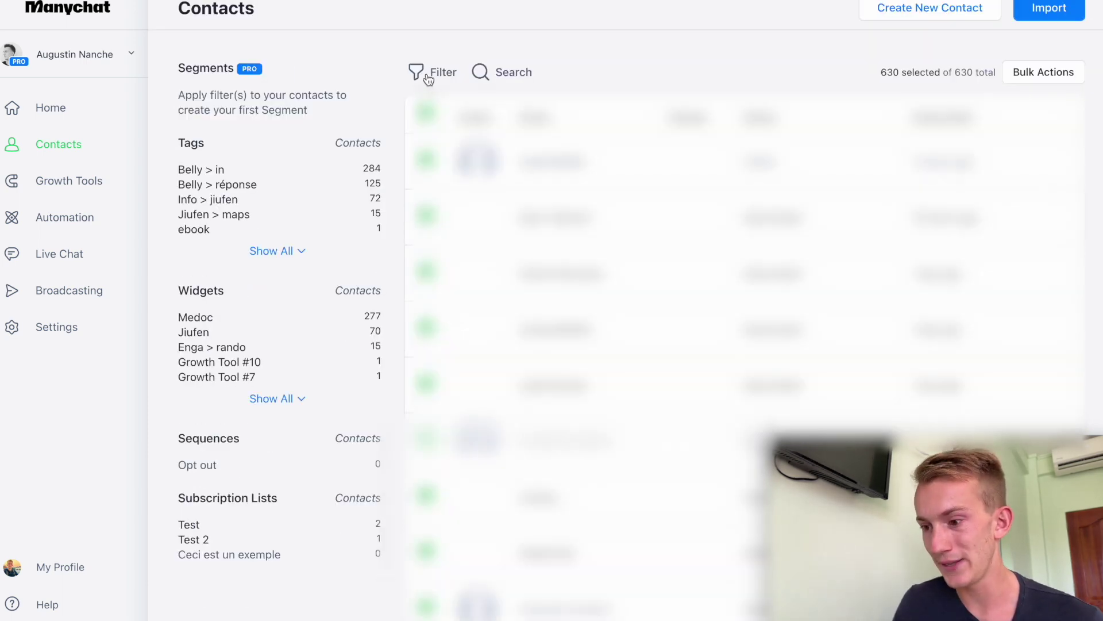
left_click(577, 230)
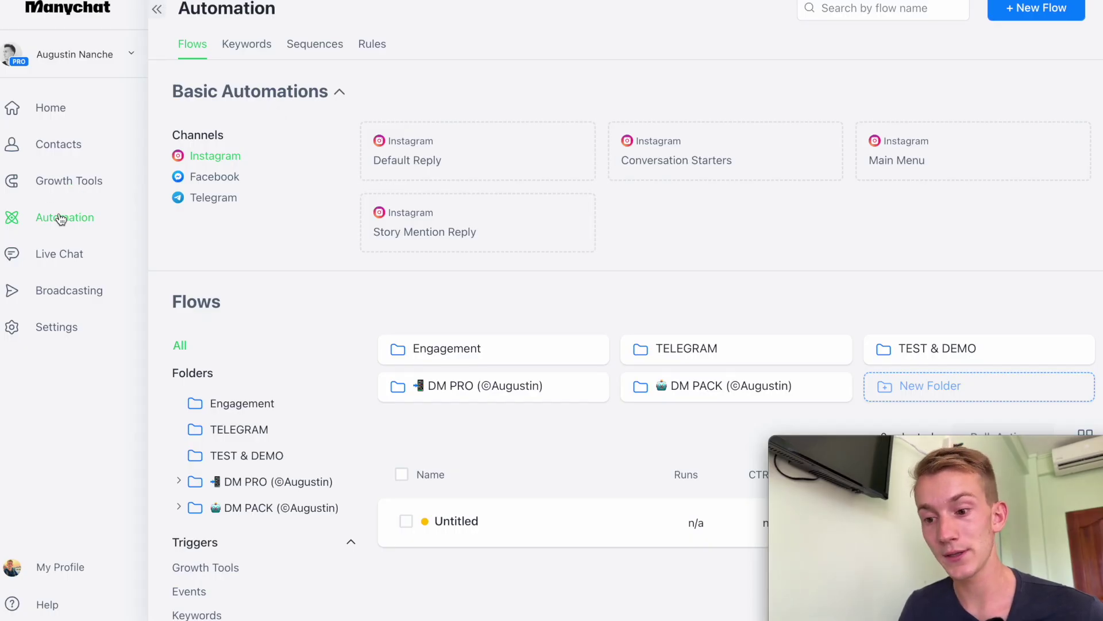
left_click(219, 176)
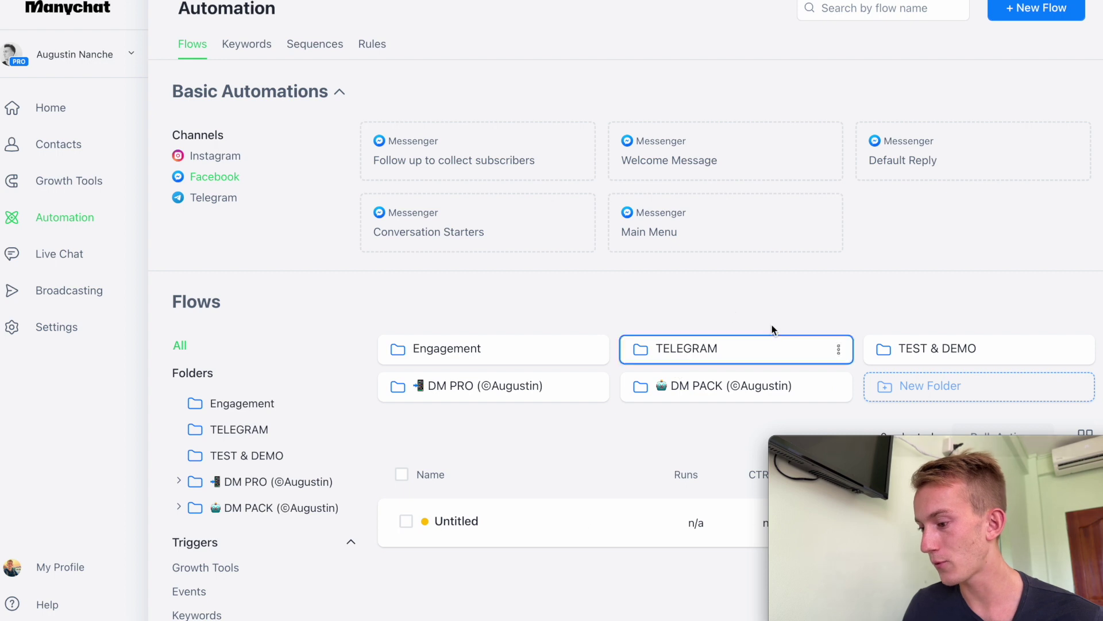
View the open Live Chat conversation assigned to yourself and check the available conversation status filters.
left_click(66, 258)
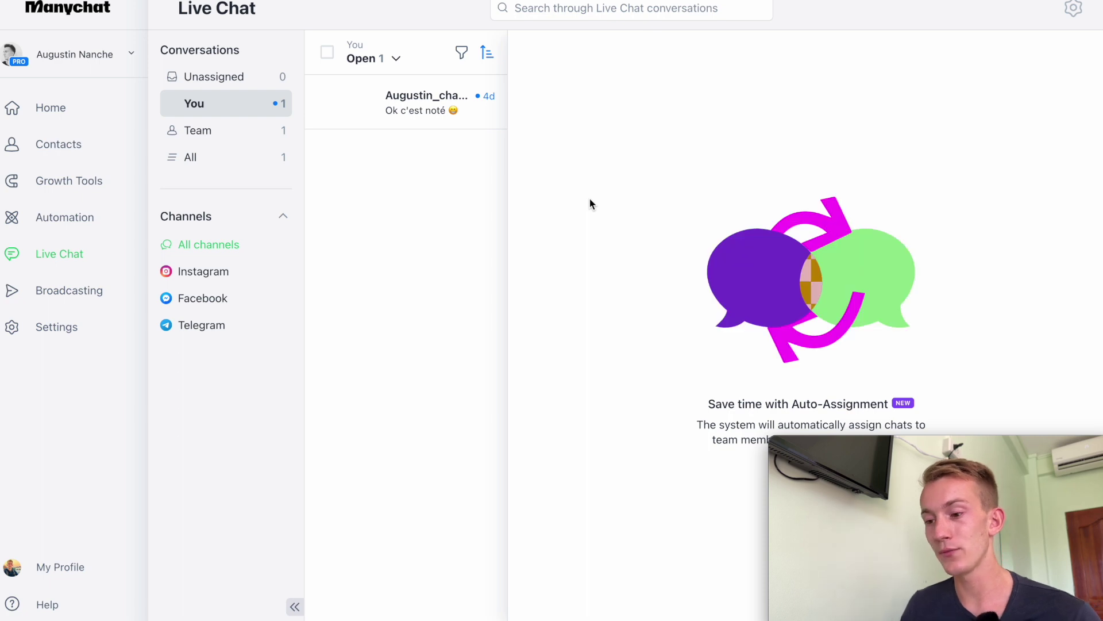
left_click(412, 117)
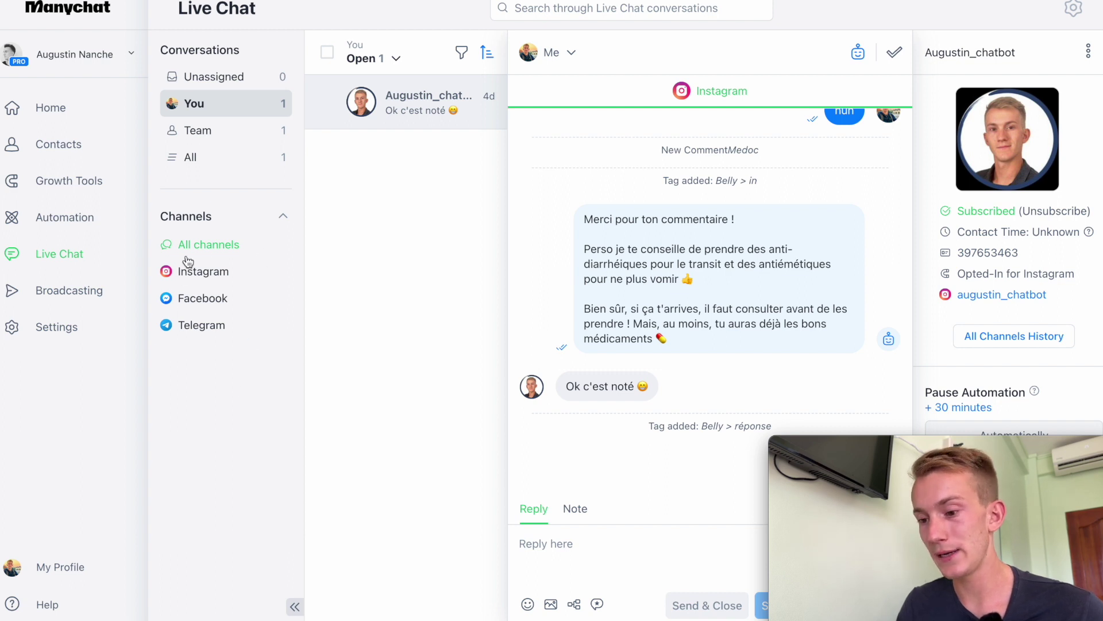
left_click(359, 59)
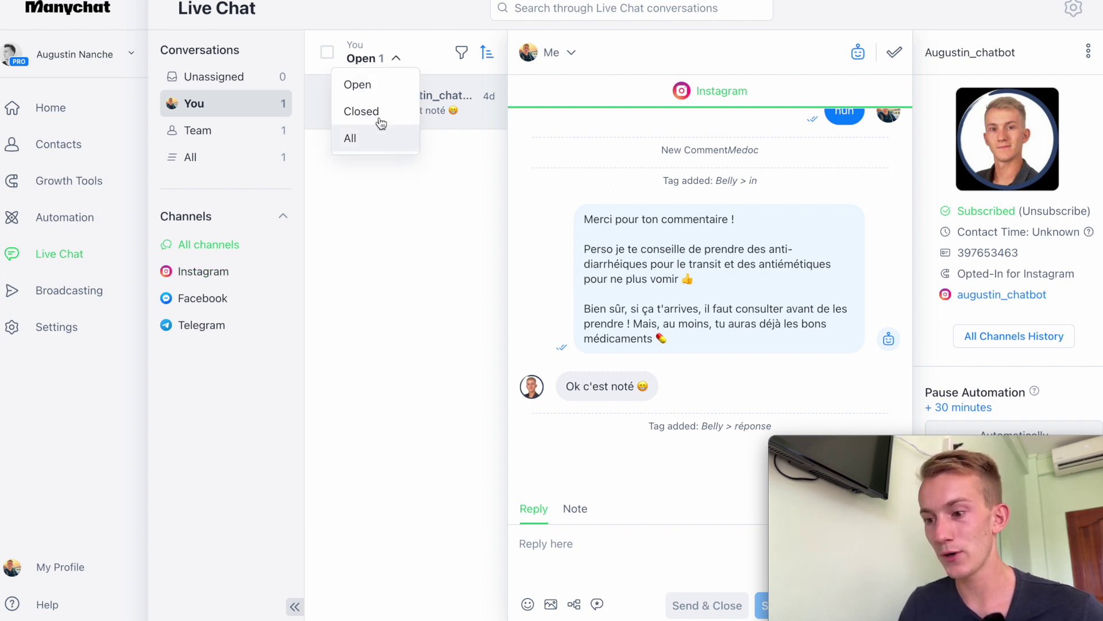
left_click(374, 247)
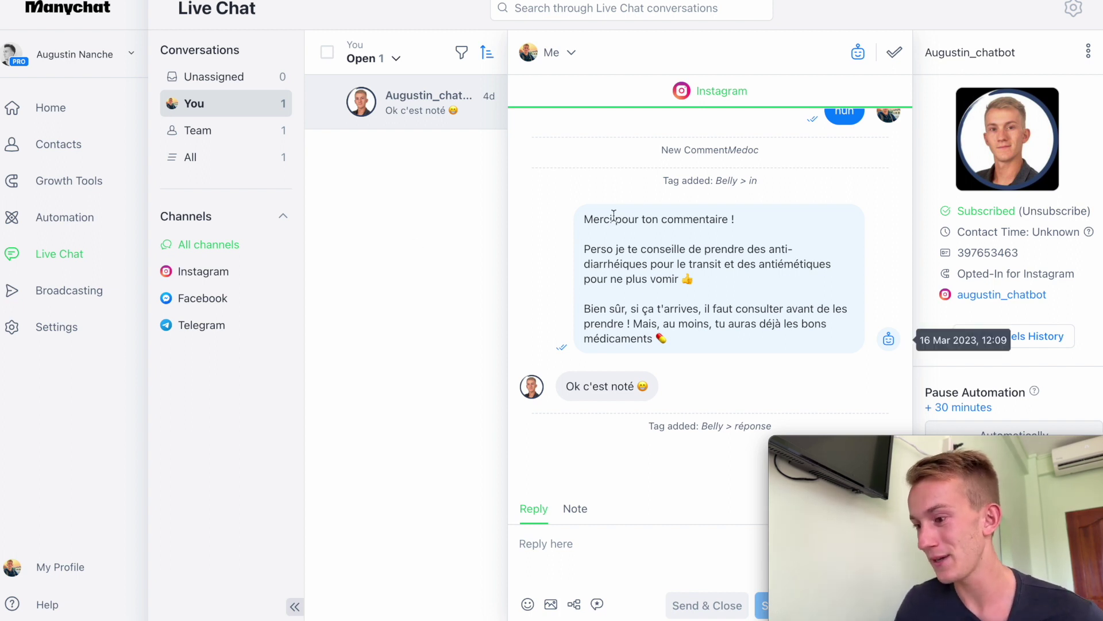
Examine the Instagram conversation's automated messages and tag events, and the contact's details and tags.
scroll(733, 264, "up", 5)
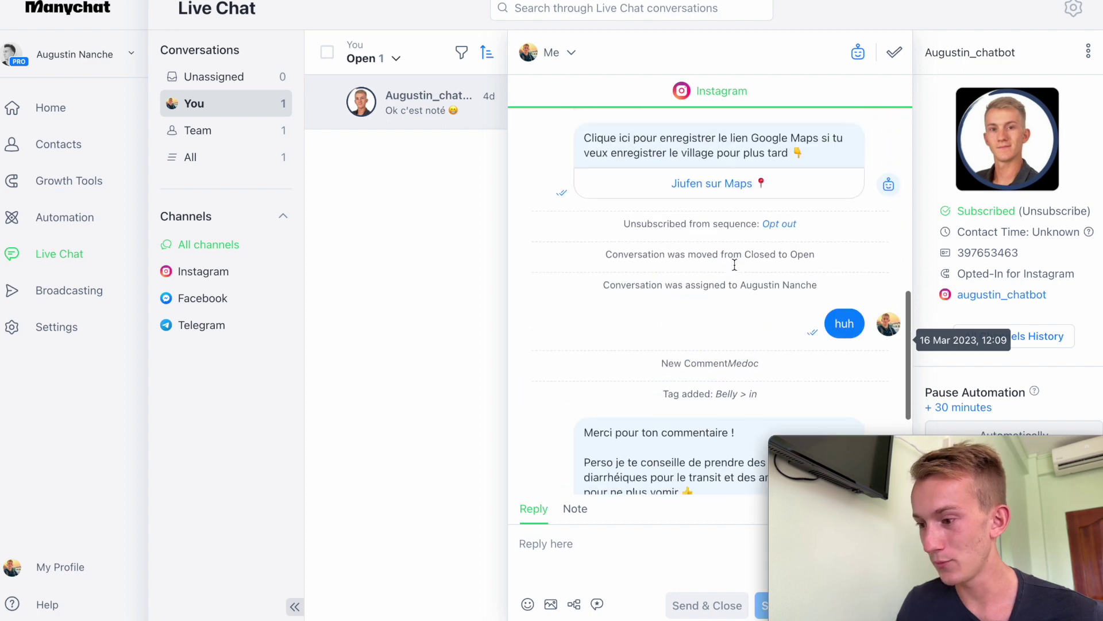
scroll(735, 253, "down", 5)
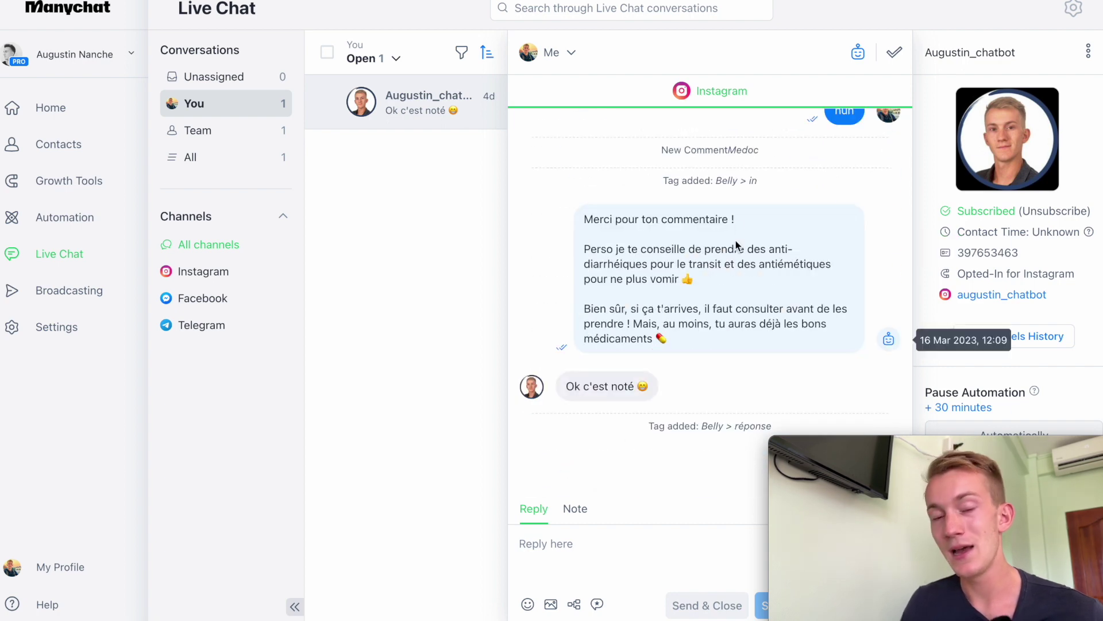
scroll(736, 240, "up", 2)
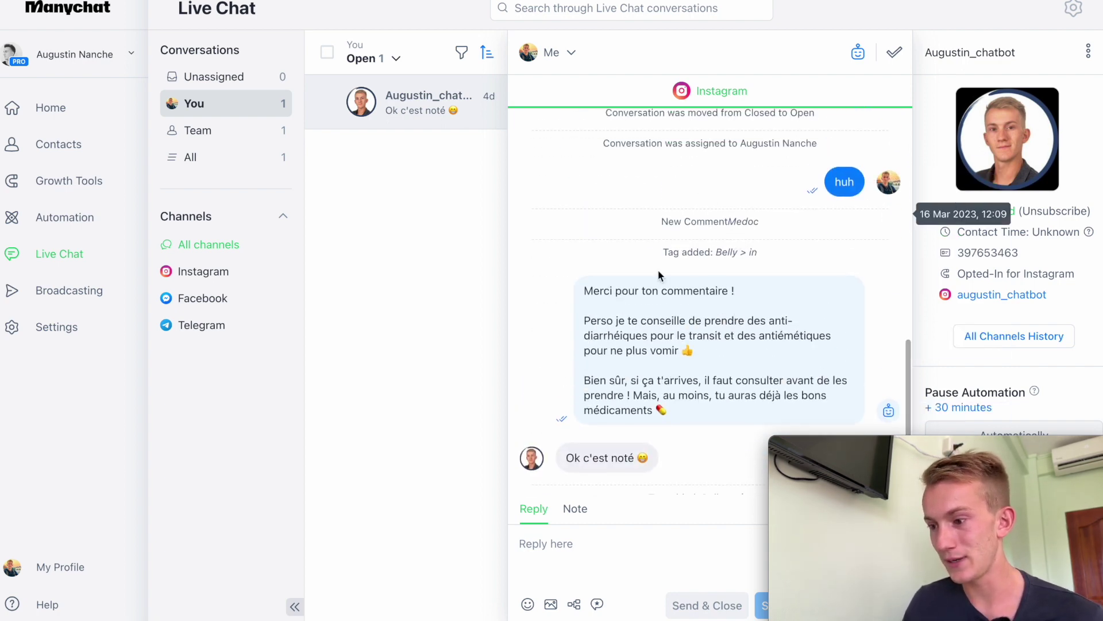
left_click_drag(667, 254, 763, 253)
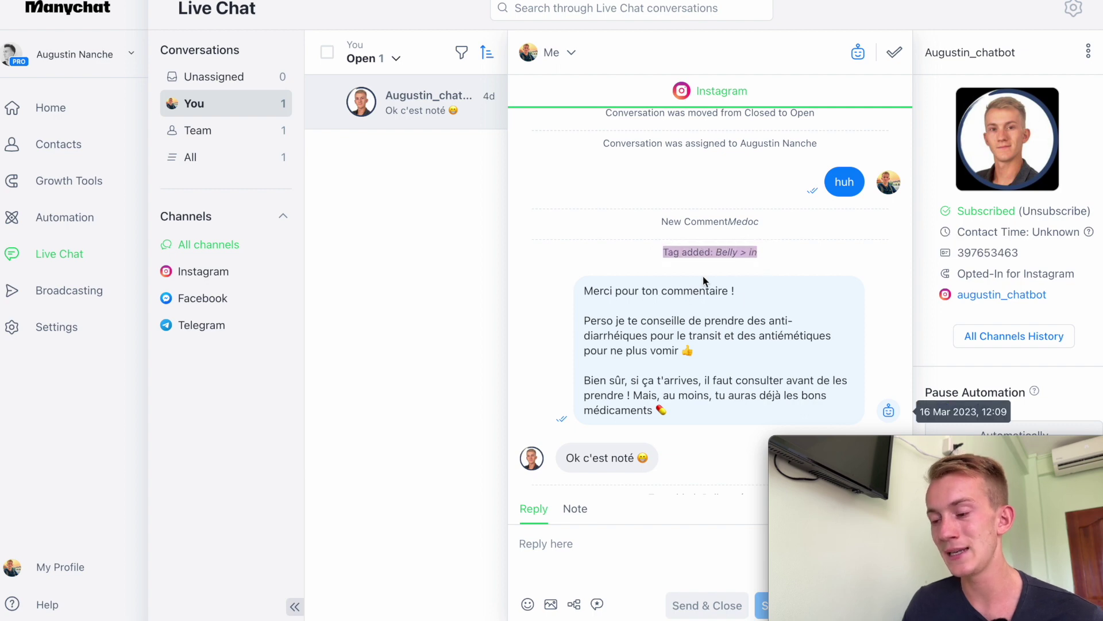
scroll(696, 248, "down", 2)
scroll(1019, 321, "down", 6)
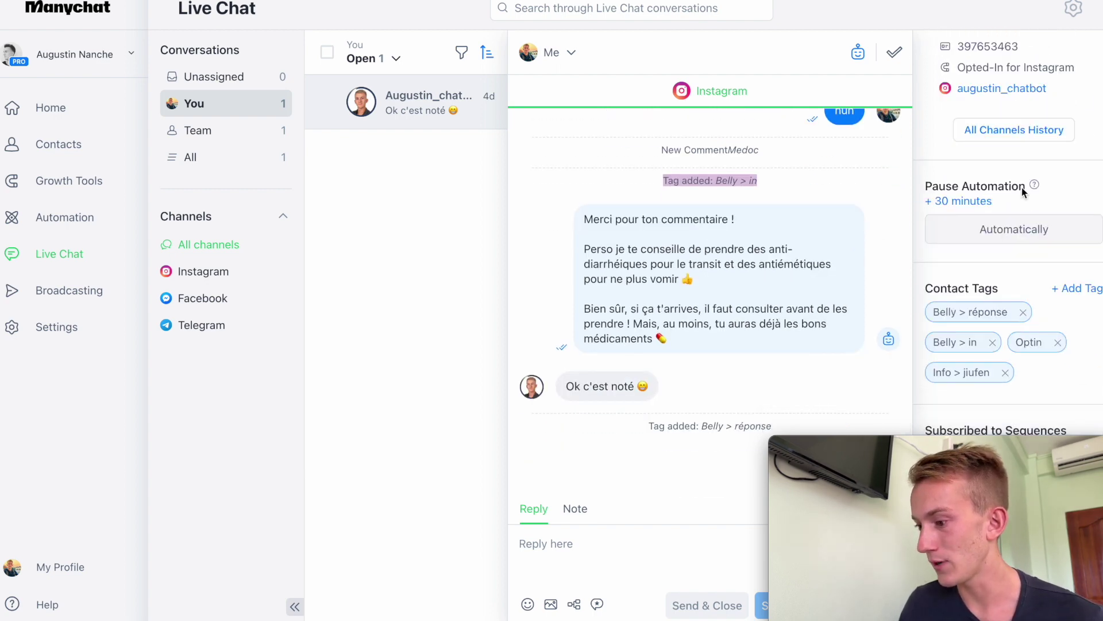
scroll(996, 270, "up", 6)
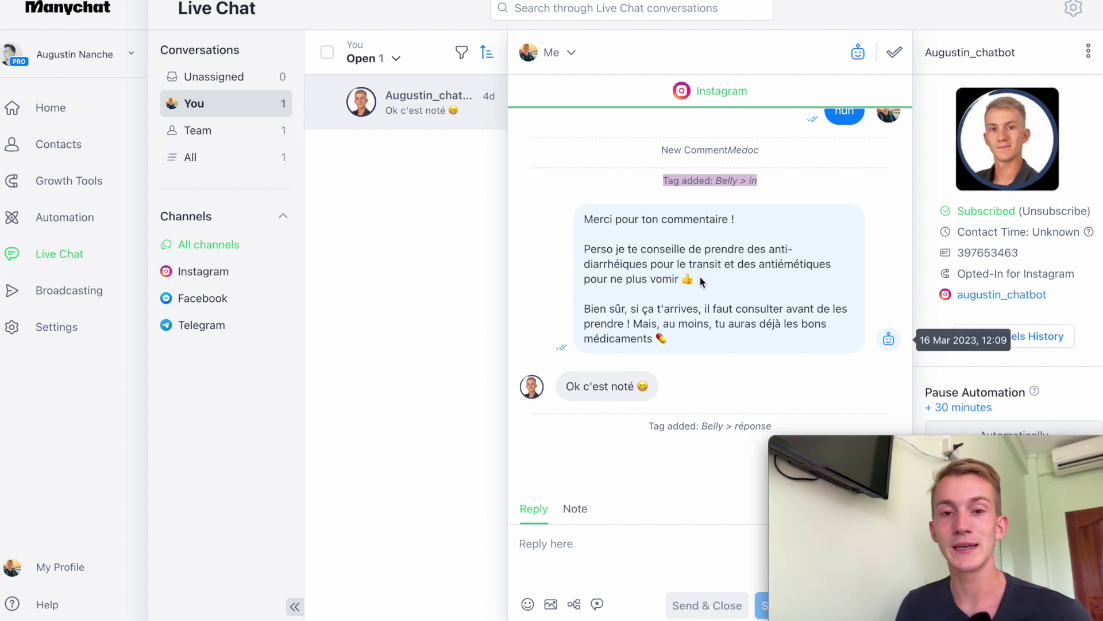
View the broadcast history and the general account settings.
left_click(74, 291)
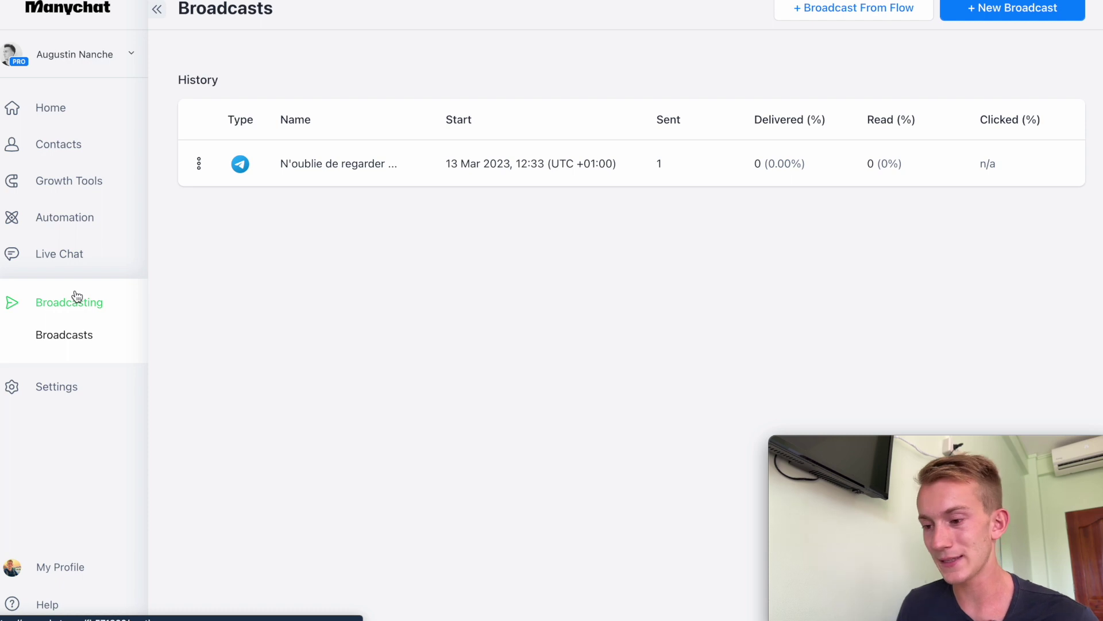
left_click(64, 391)
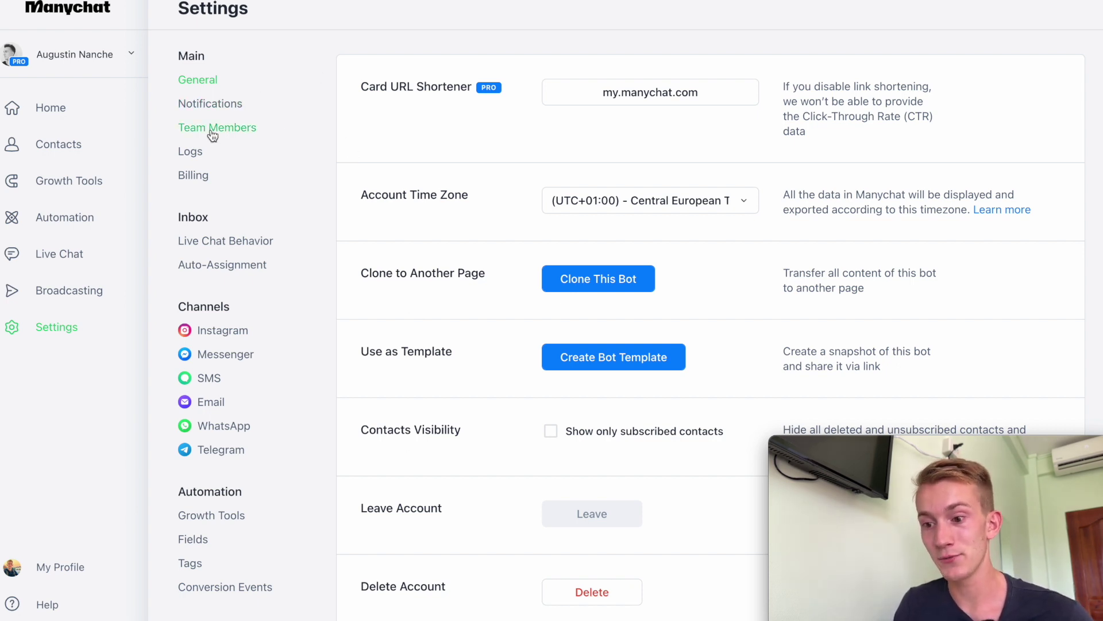
Create a Messenger Default Reply automation from scratch.
left_click(74, 221)
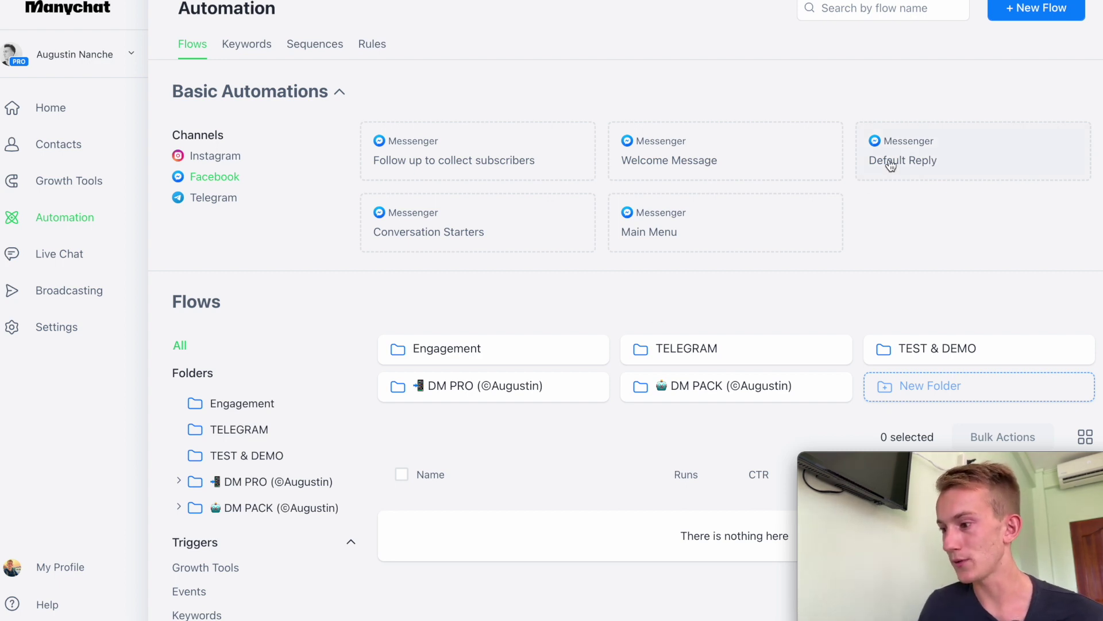
left_click(956, 173)
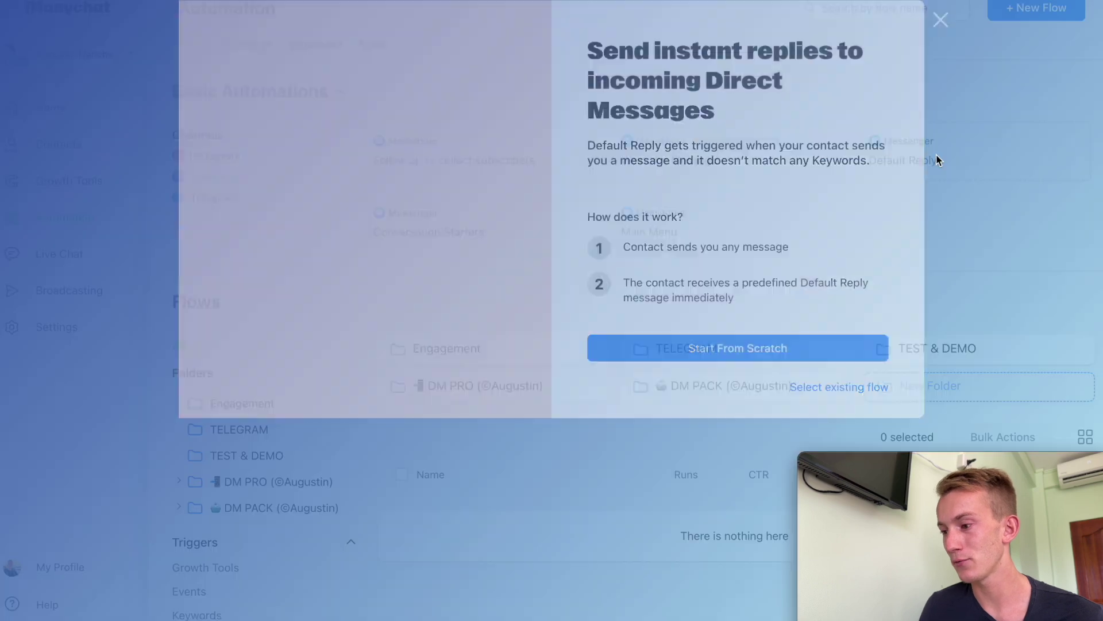
left_click(731, 366)
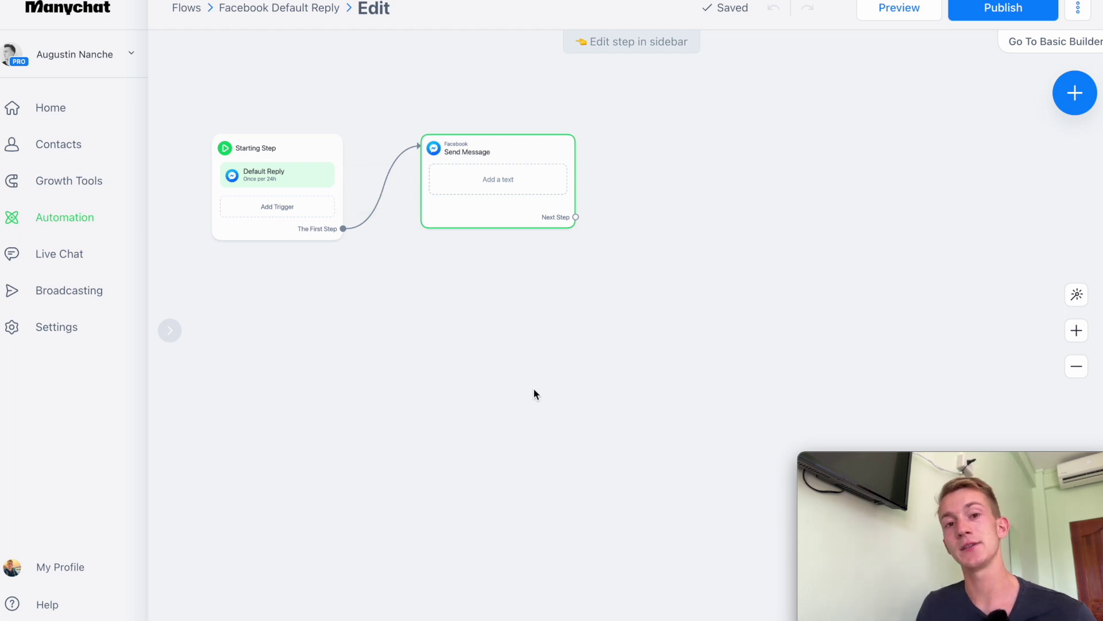
Enter "Bonjour" as the text of the Facebook Send Message step.
left_click(502, 222)
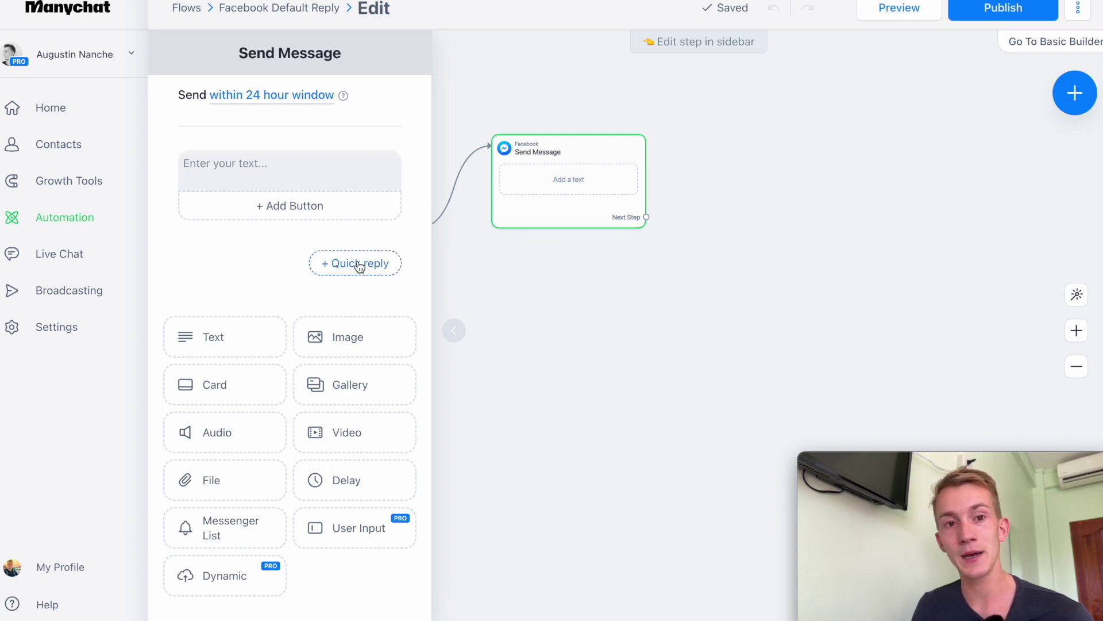
left_click(286, 171)
type("Bonjour")
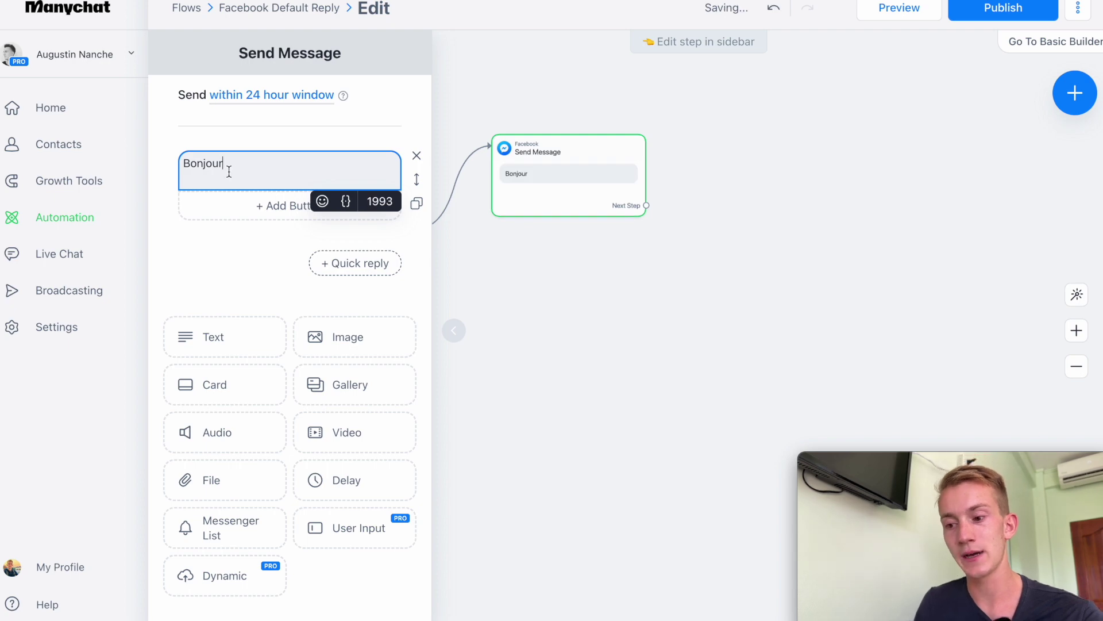
Add two quick replies, "Oui" and "Non", to the Bonjour message.
left_click(331, 264)
type("OUI")
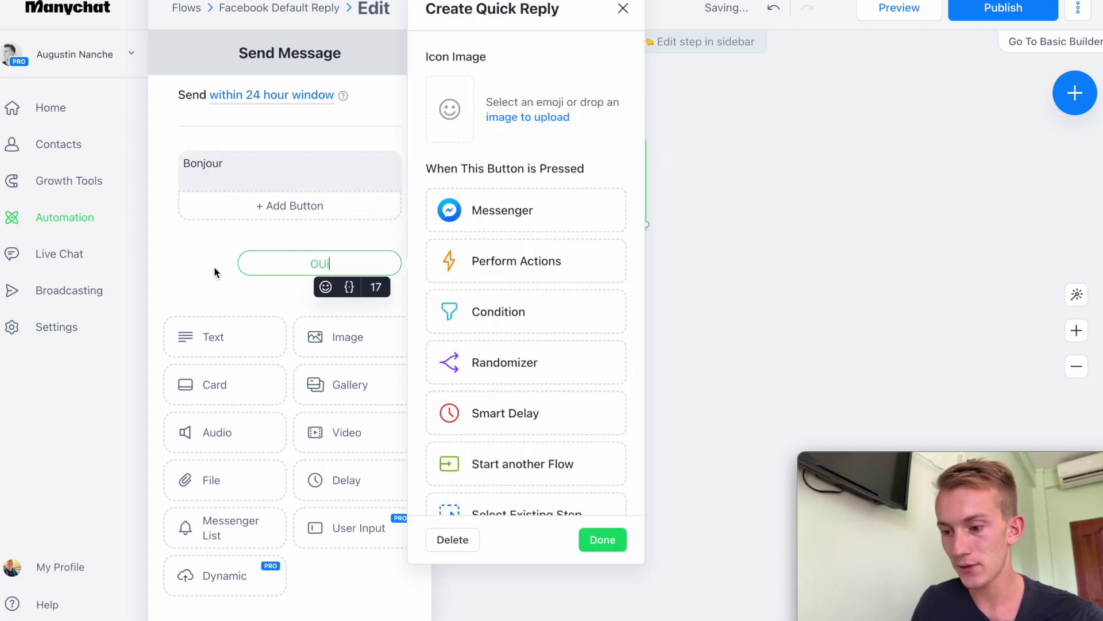
left_click(214, 269)
left_click(339, 297)
type("Non")
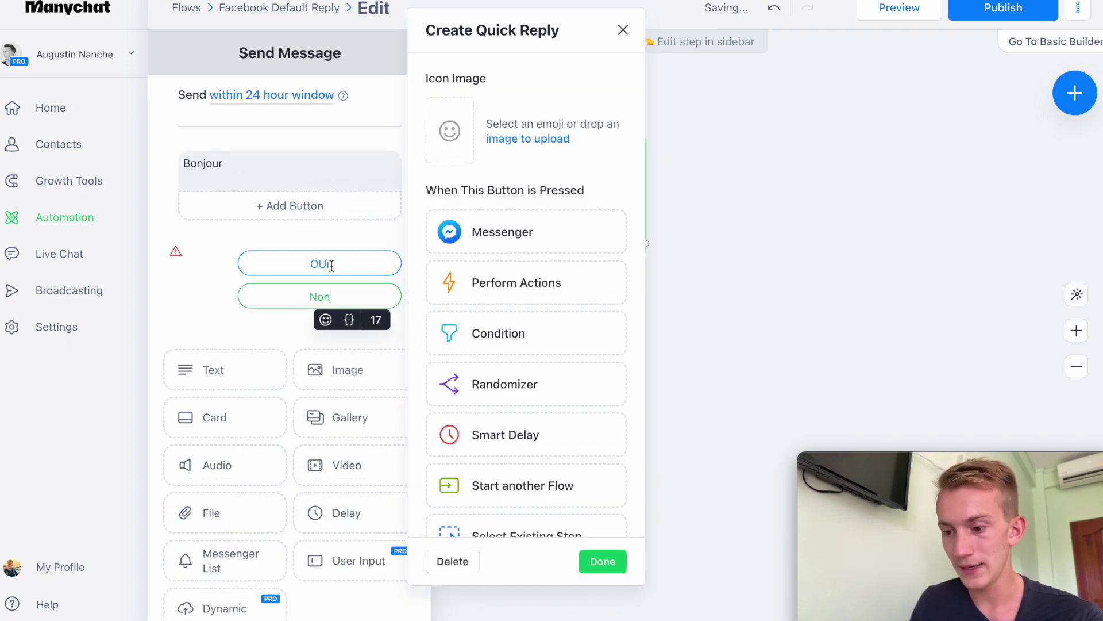
left_click(331, 266)
key("BackSpace")
key("BackSpace")
type("ui")
left_click(199, 308)
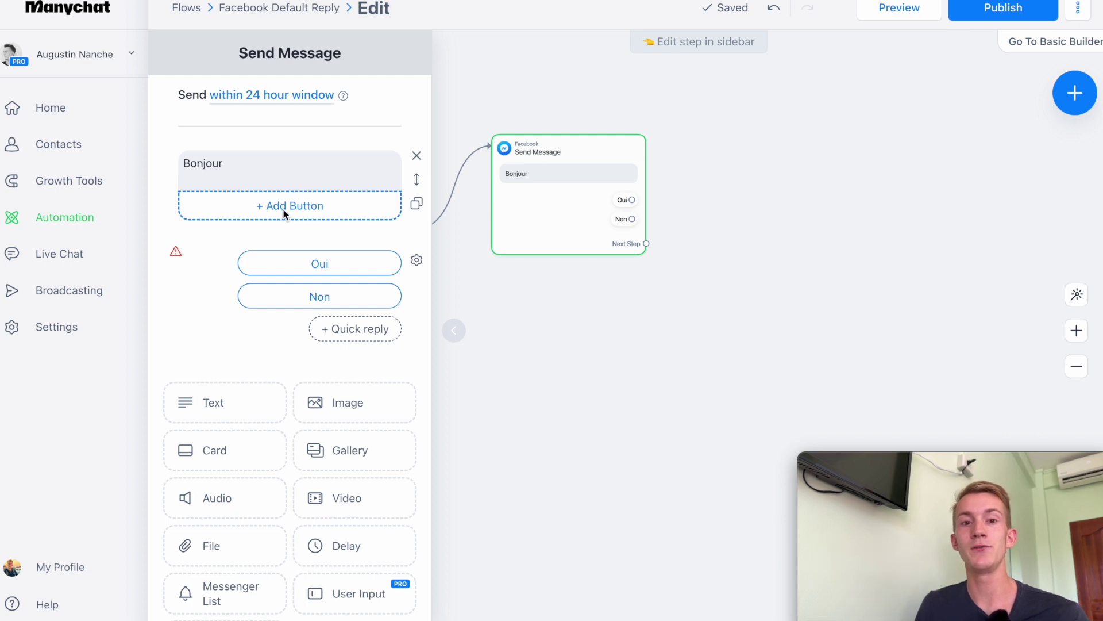
Look through the content block types available for the Send Message step, and close its editing view.
scroll(284, 210, "down", 1)
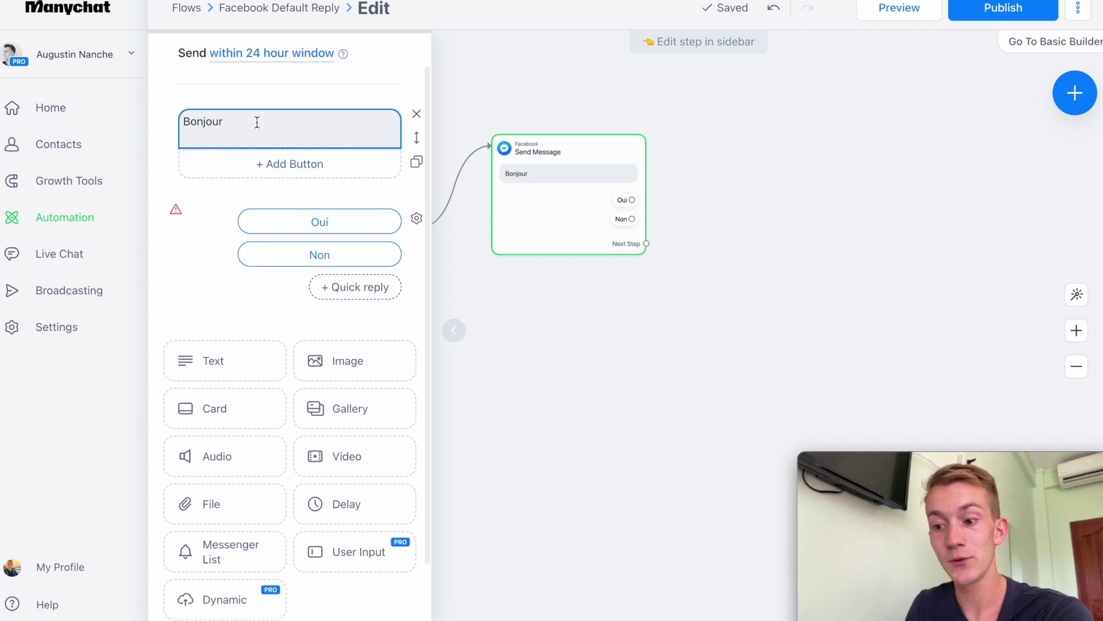
scroll(253, 144, "down", 2)
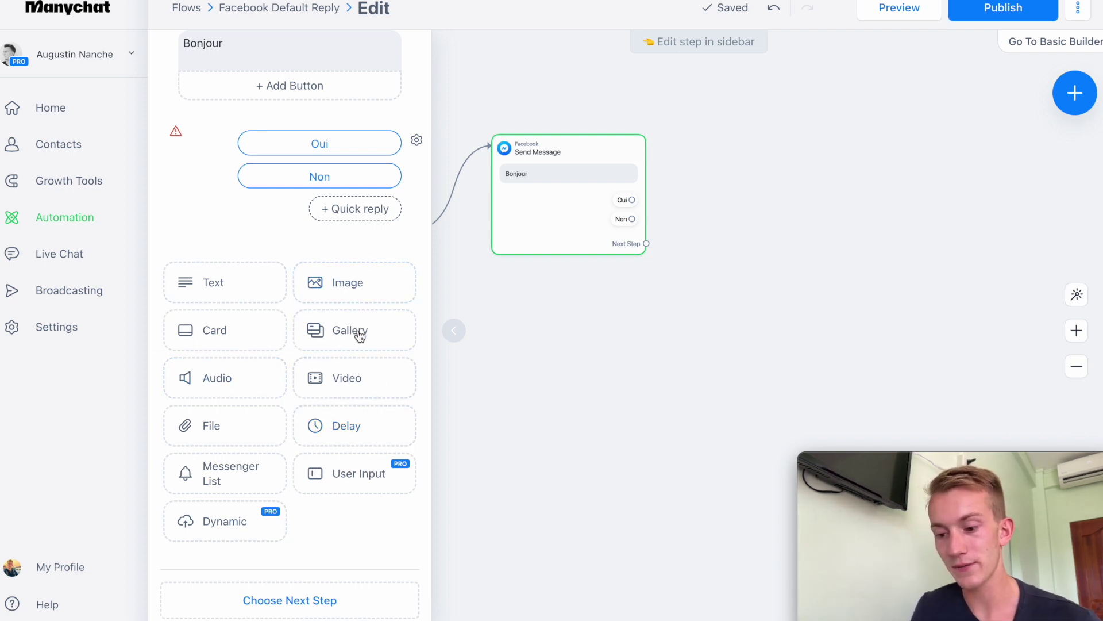
scroll(256, 423, "up", 2)
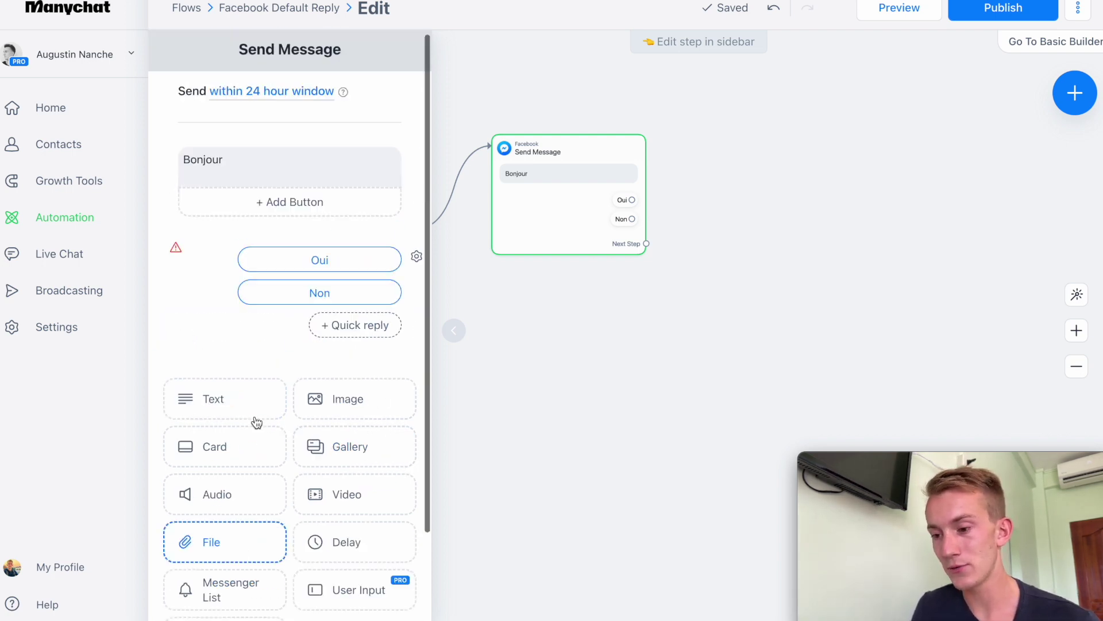
left_click(658, 371)
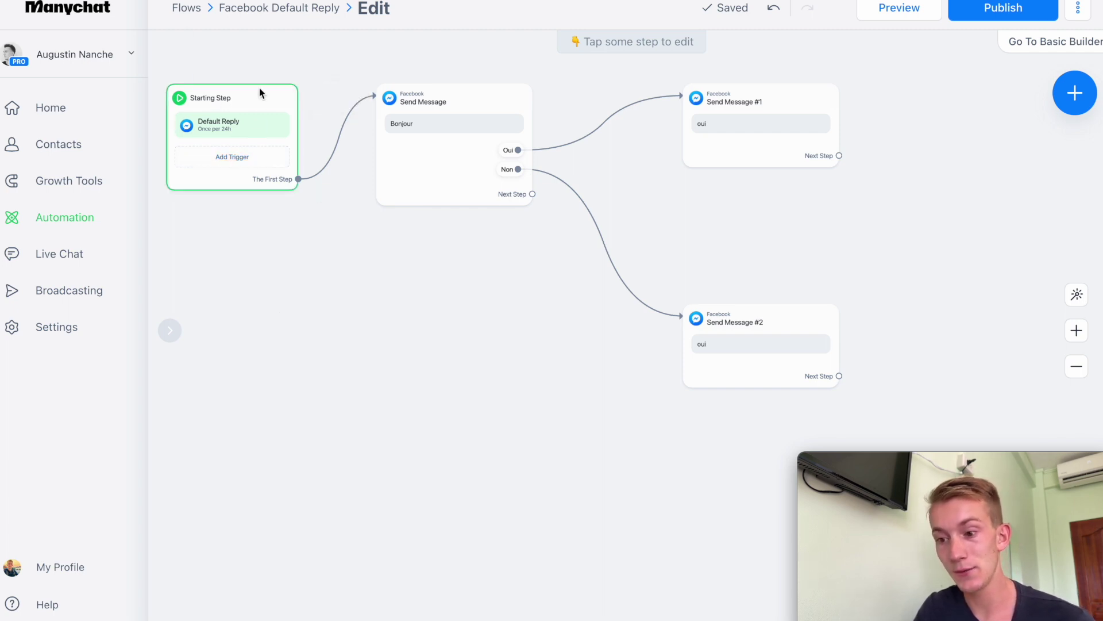
Review the Starting Step's Default Reply trigger and its frequency options, and look back at the Bonjour message step.
left_click(224, 99)
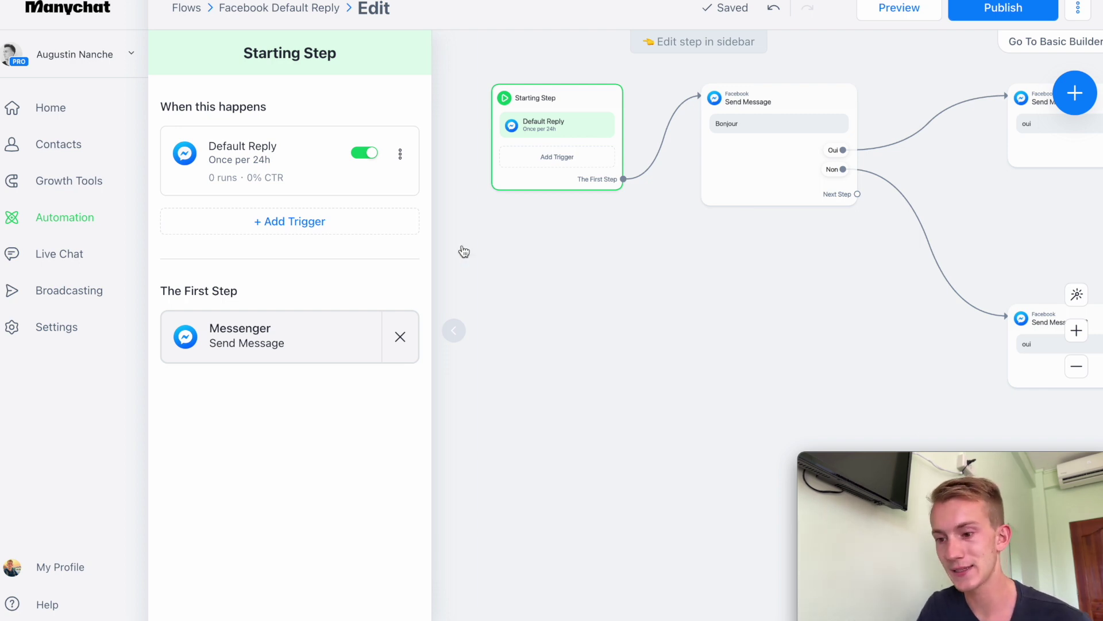
left_click(263, 166)
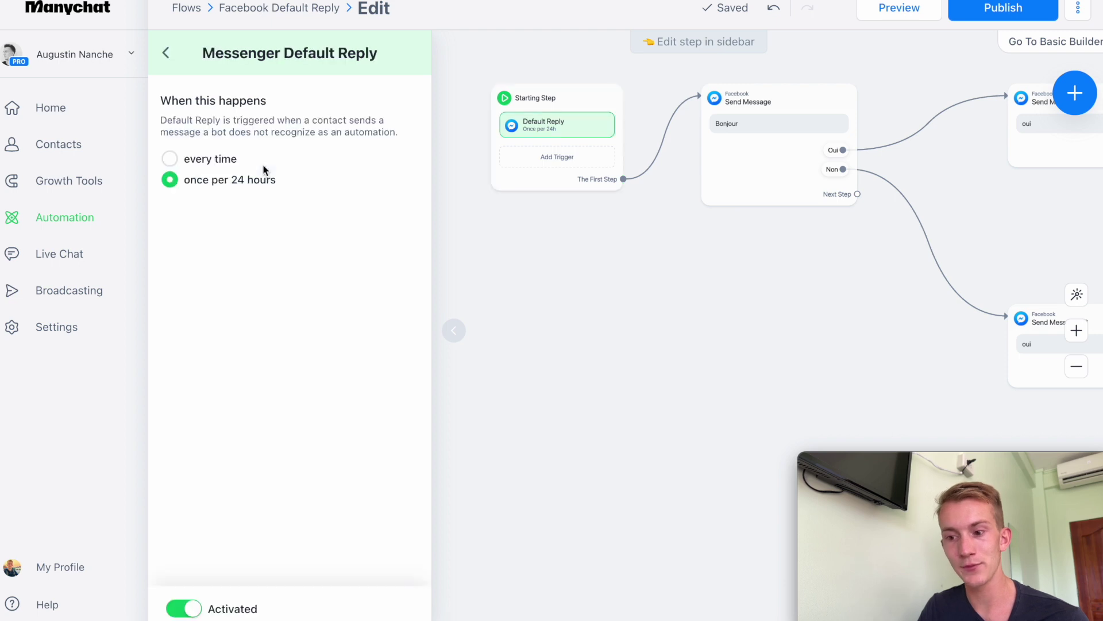
left_click(165, 51)
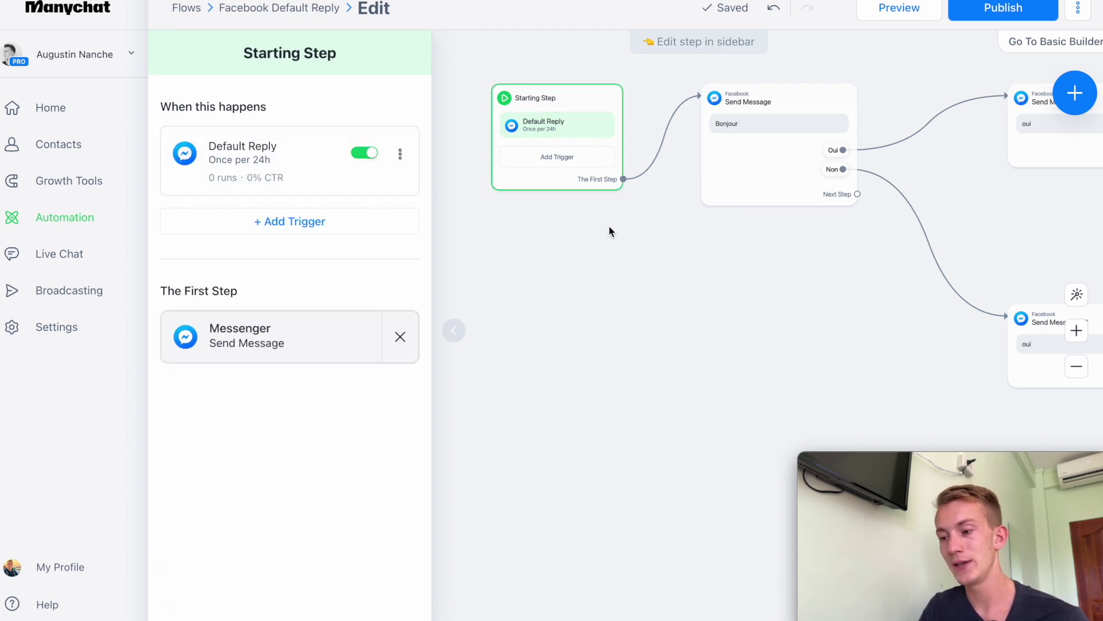
left_click(775, 165)
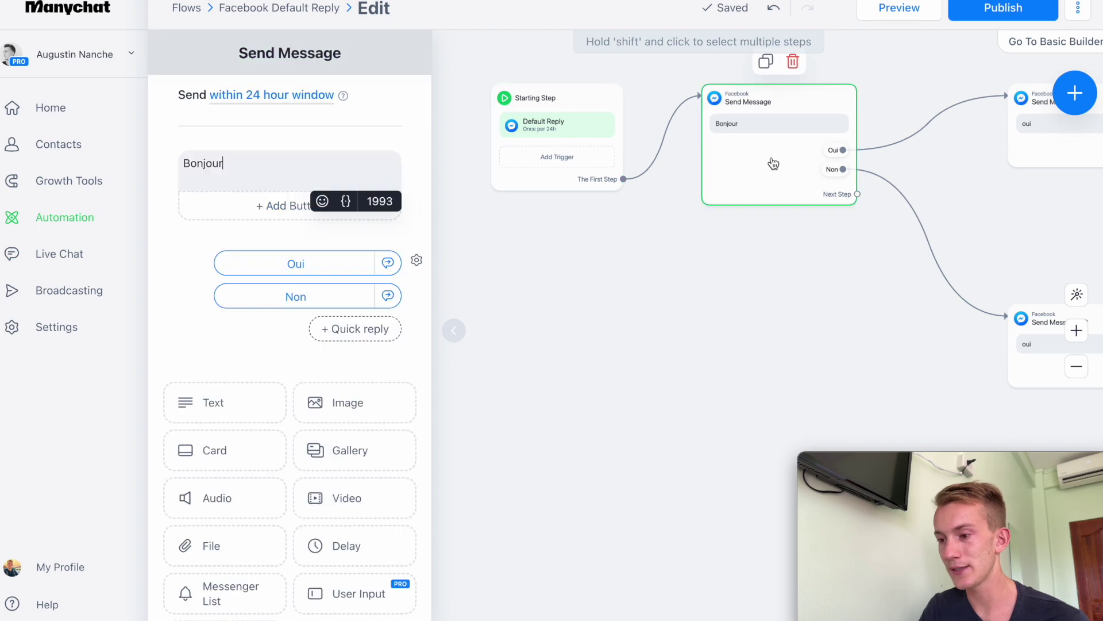
Look through the Facebook triggers that can be added to the Starting Step, and close the trigger selection.
left_click(573, 141)
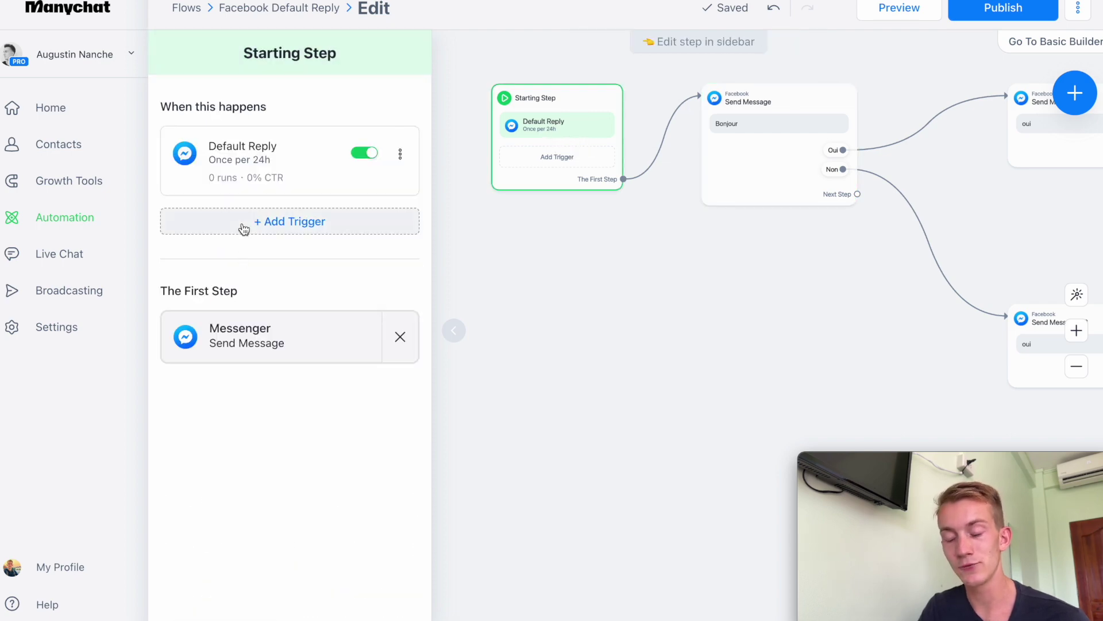
left_click(244, 225)
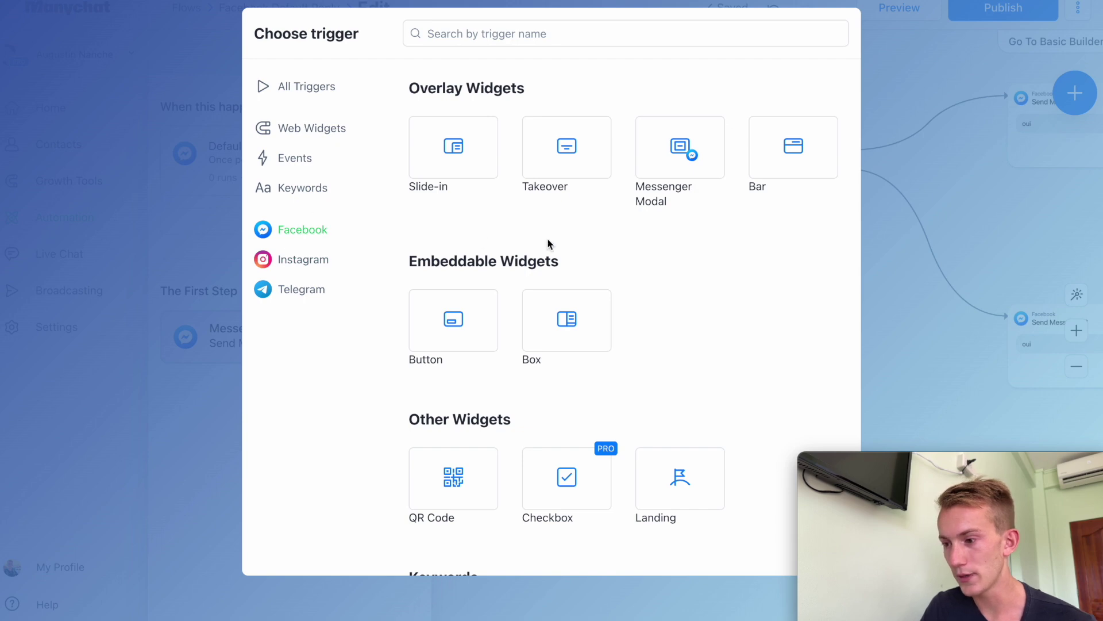
scroll(547, 243, "down", 2)
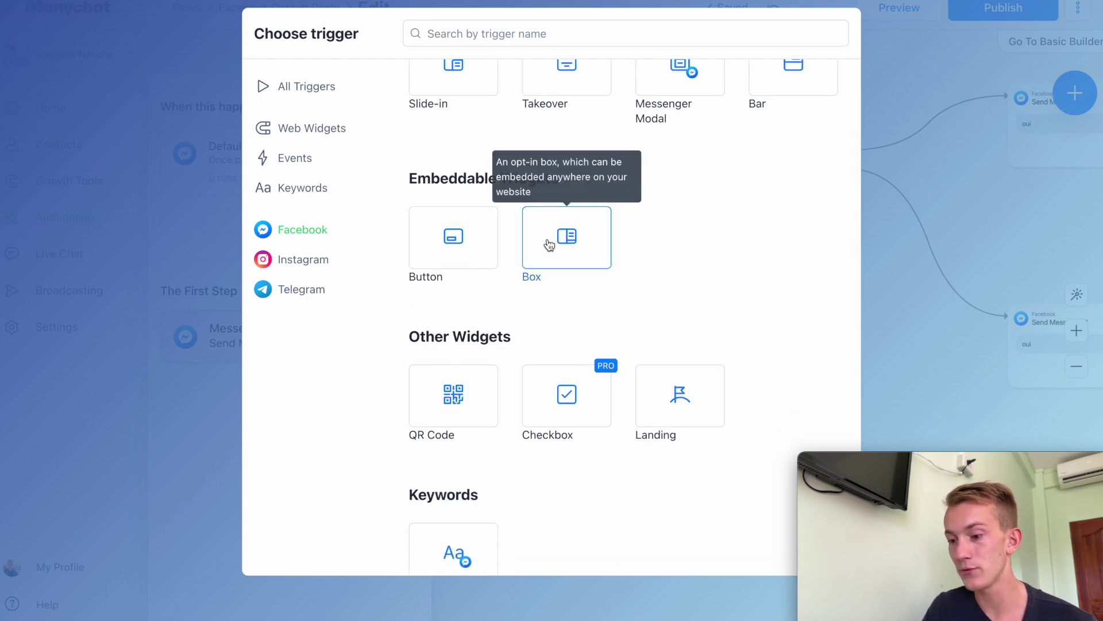
scroll(548, 246, "down", 2)
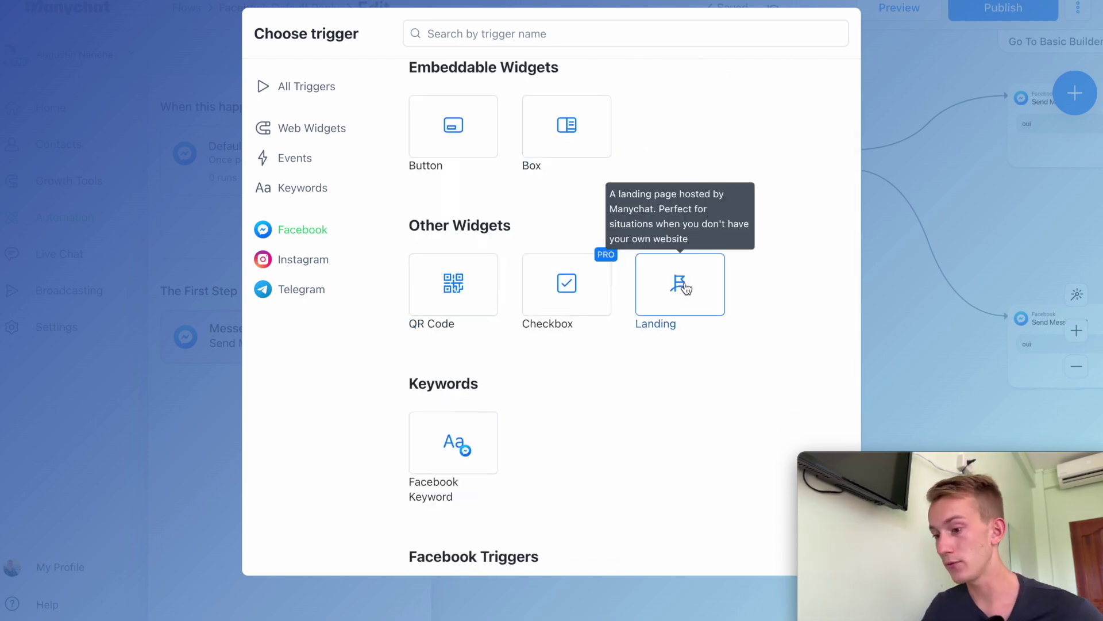
scroll(686, 287, "down", 3)
scroll(685, 286, "down", 1)
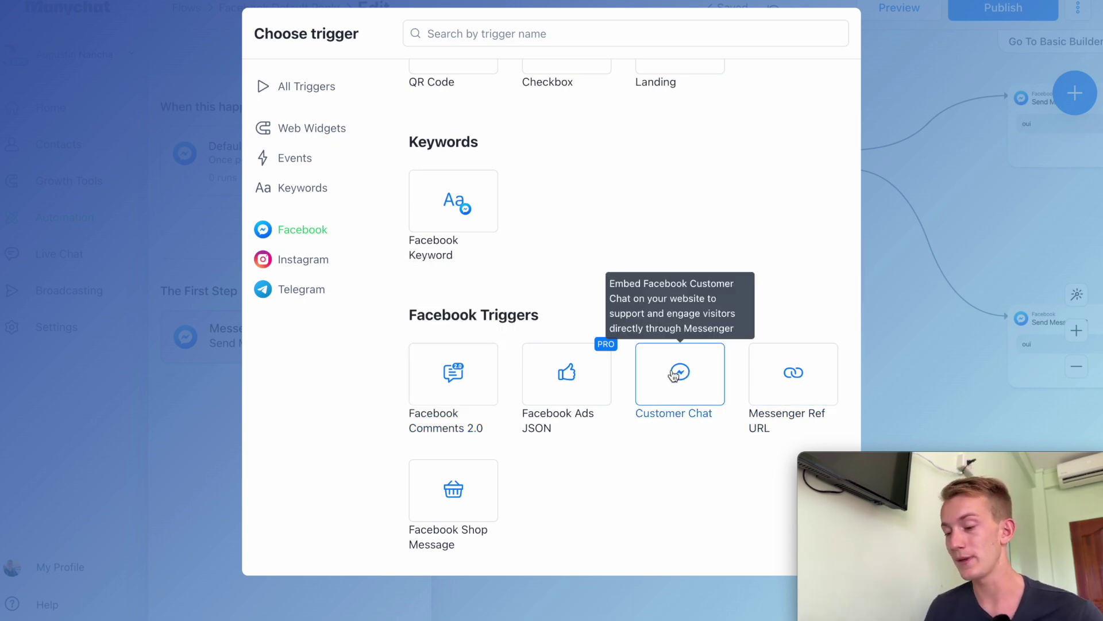
left_click(955, 247)
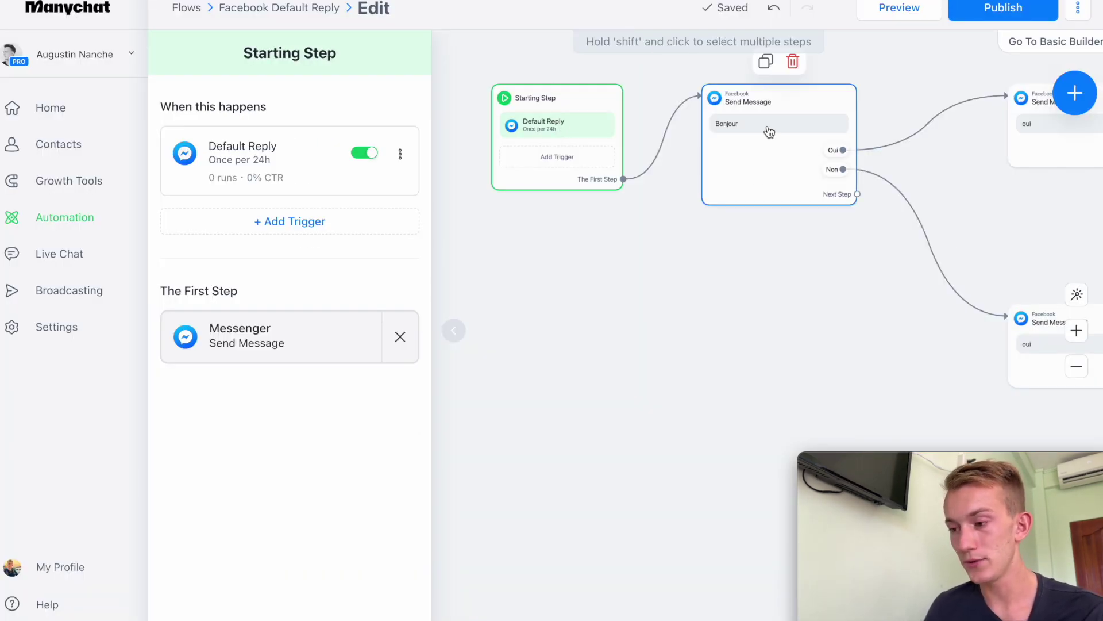
Add an Actions step below the Bonjour message with an Add Tag action for the tag "ebook".
scroll(778, 243, "right", 4)
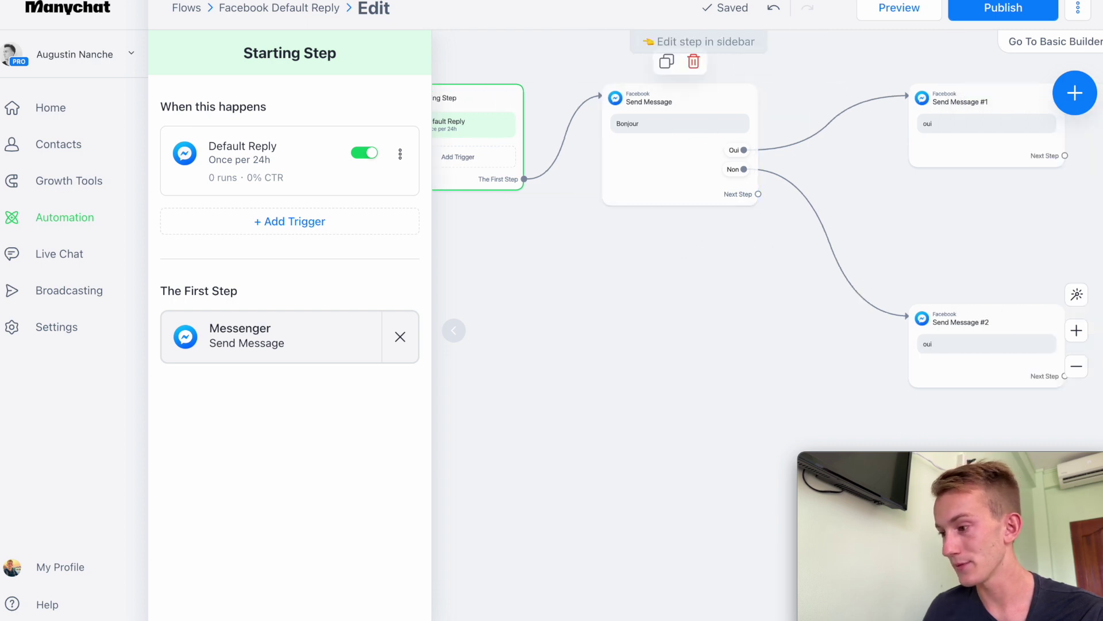
left_click(1078, 100)
left_click(800, 437)
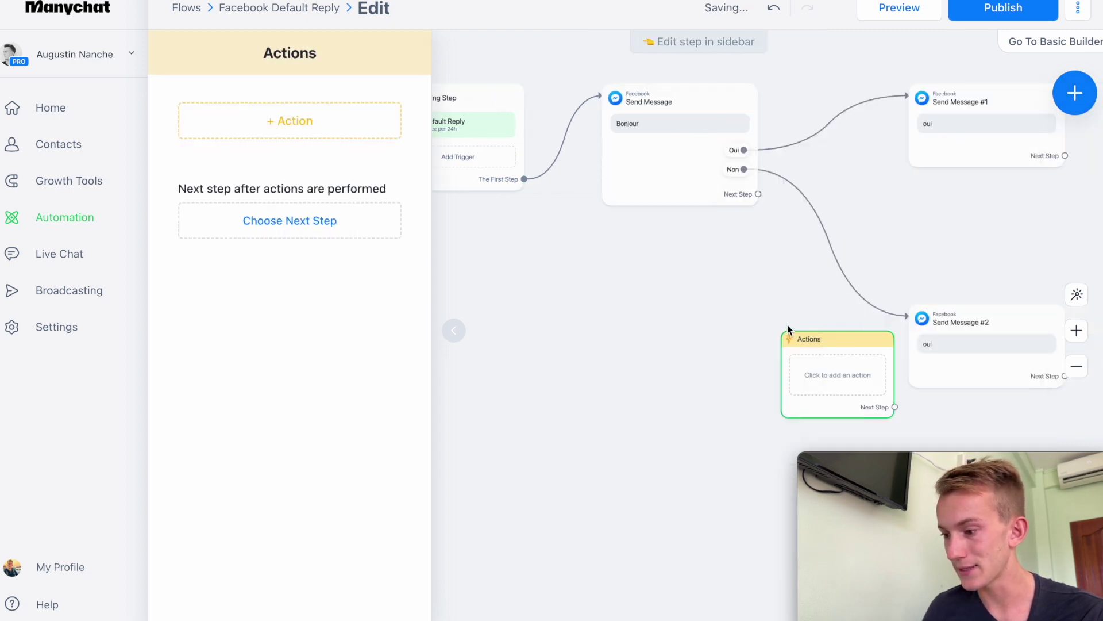
left_click_drag(787, 325, 622, 241)
left_click(285, 123)
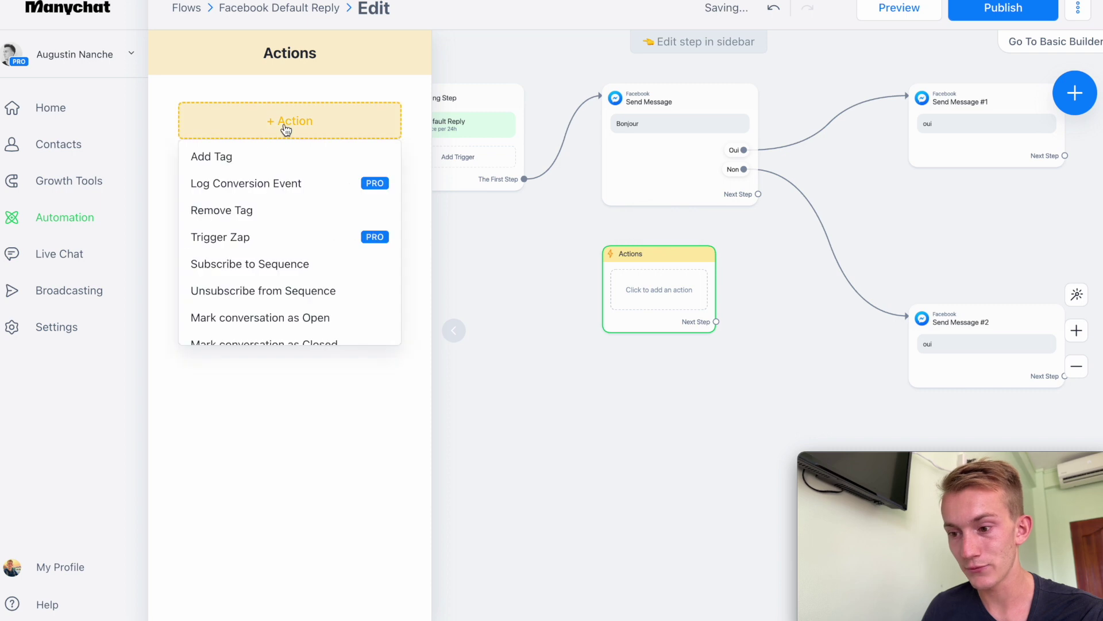
left_click(243, 164)
left_click(257, 140)
left_click(242, 172)
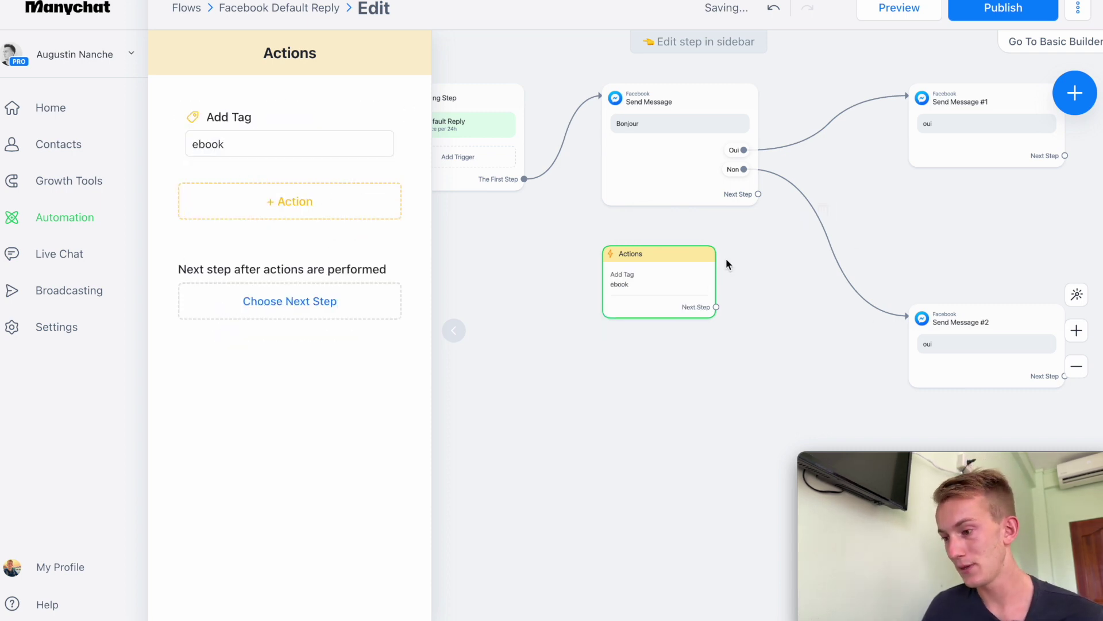
Insert the Add Tag step between the Oui quick reply and Send Message #1, connecting it to both.
left_click_drag(690, 285, 892, 162)
left_click_drag(970, 152, 1039, 138)
left_click_drag(872, 165, 874, 132)
left_click_drag(743, 150, 843, 119)
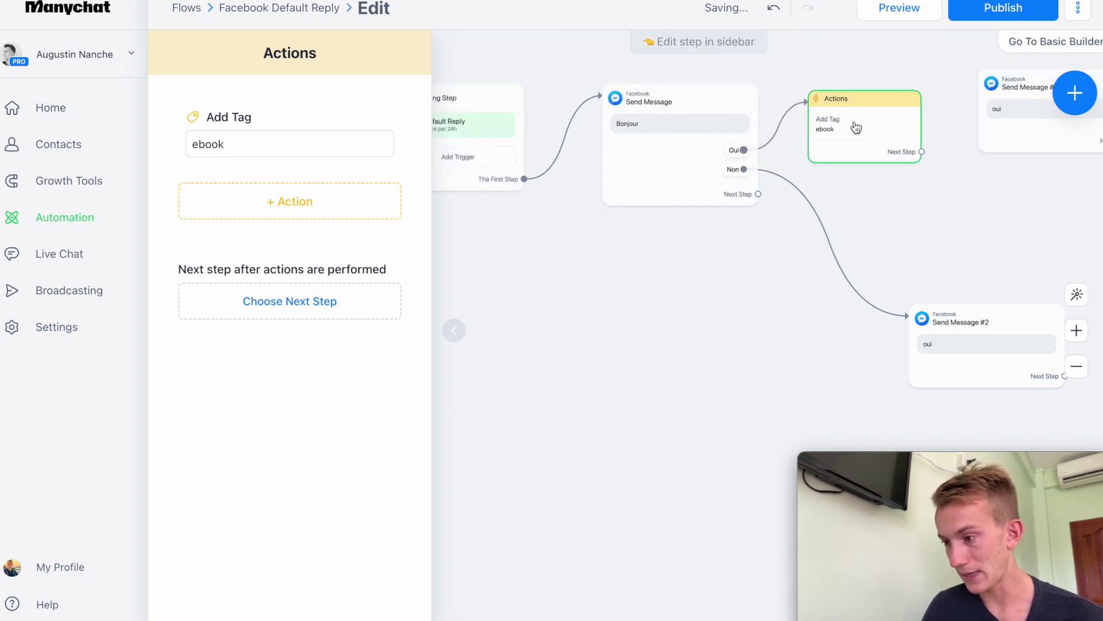
left_click_drag(922, 152, 998, 113)
left_click_drag(996, 197, 836, 197)
Add a Condition step to the flow that checks whether the contact's tag is "ebook".
mouse_move(667, 141)
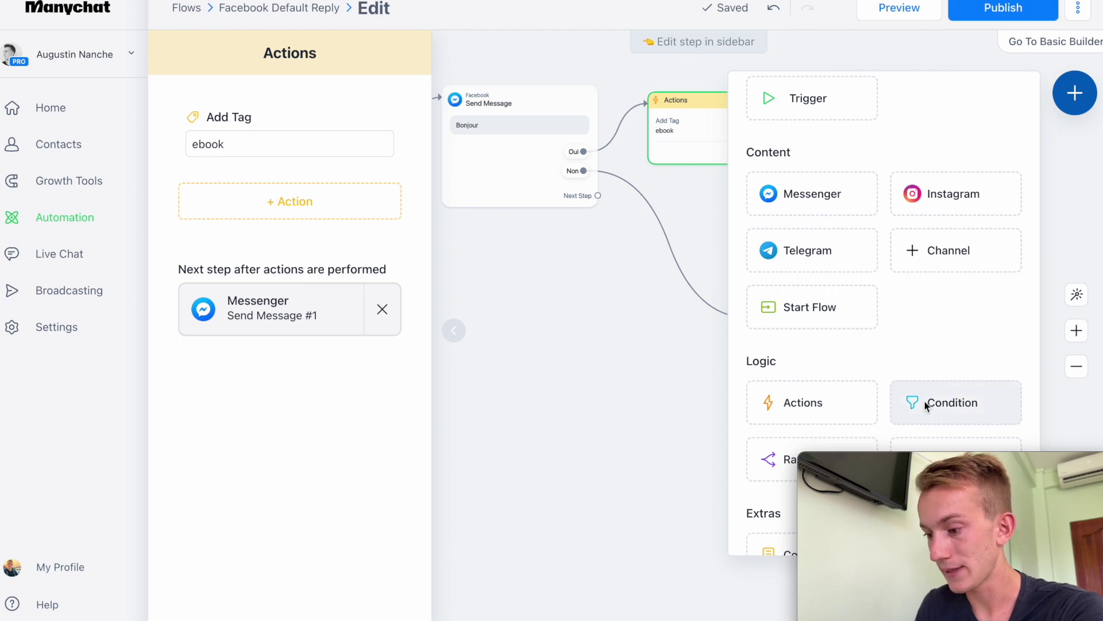
left_click(926, 401)
left_click(601, 337)
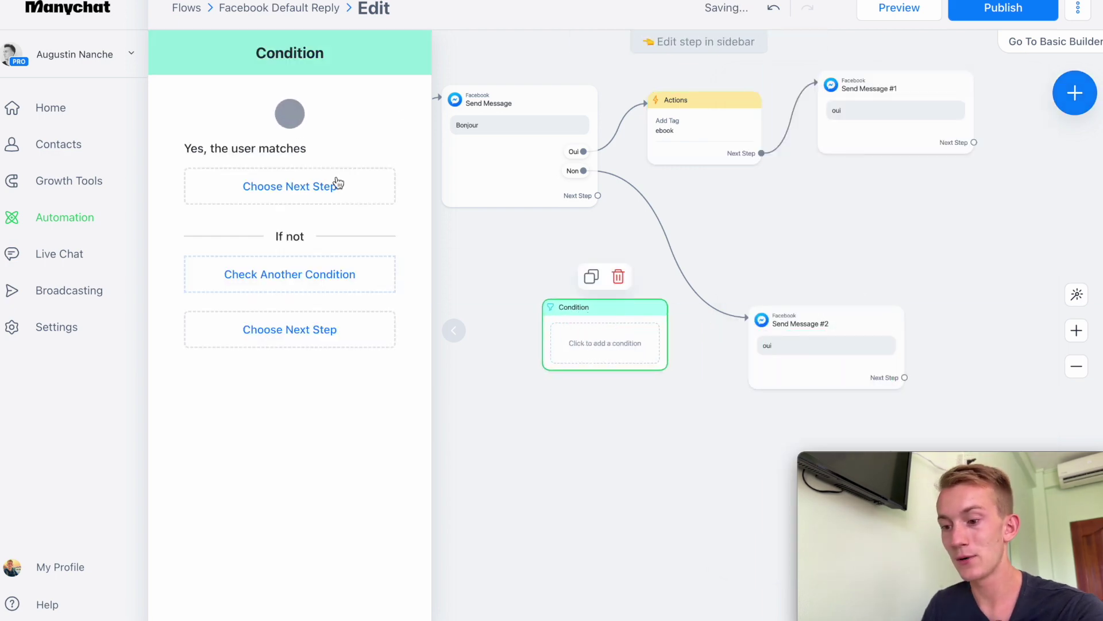
left_click(278, 157)
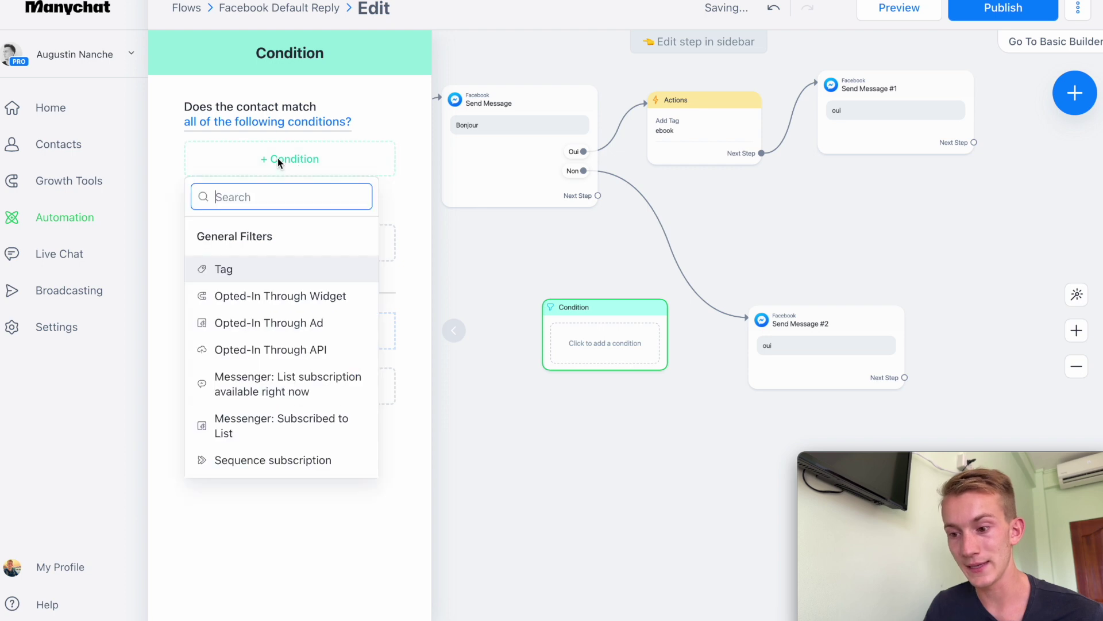
left_click(223, 269)
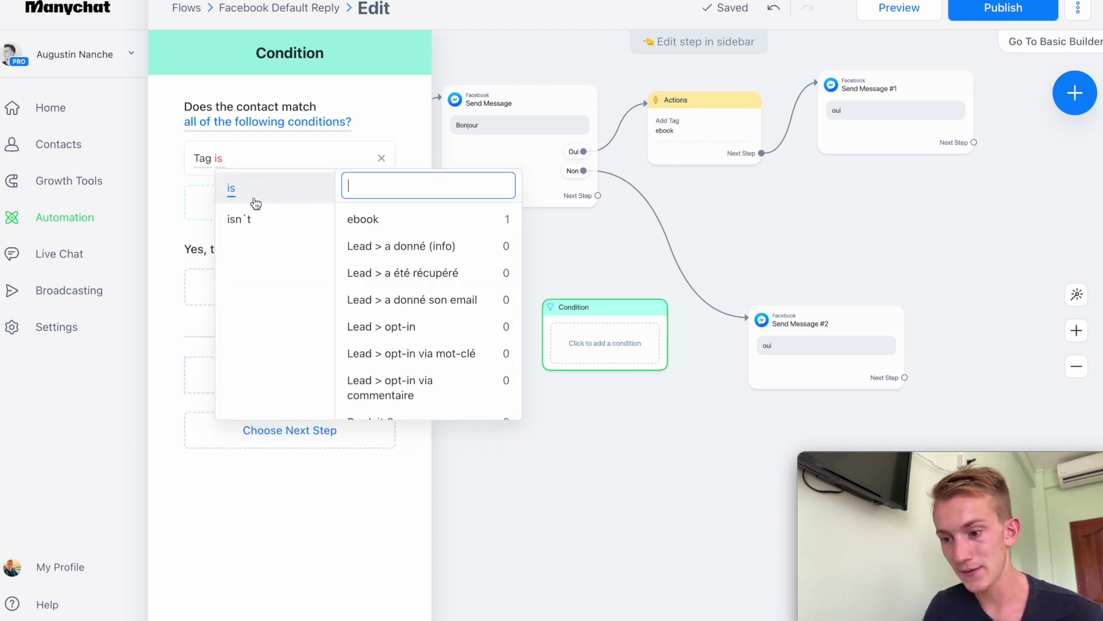
left_click(368, 219)
Place the condition after the Starting Step, link the Starting Step to it, and route its non-matching branch to the Bonjour message.
mouse_move(585, 333)
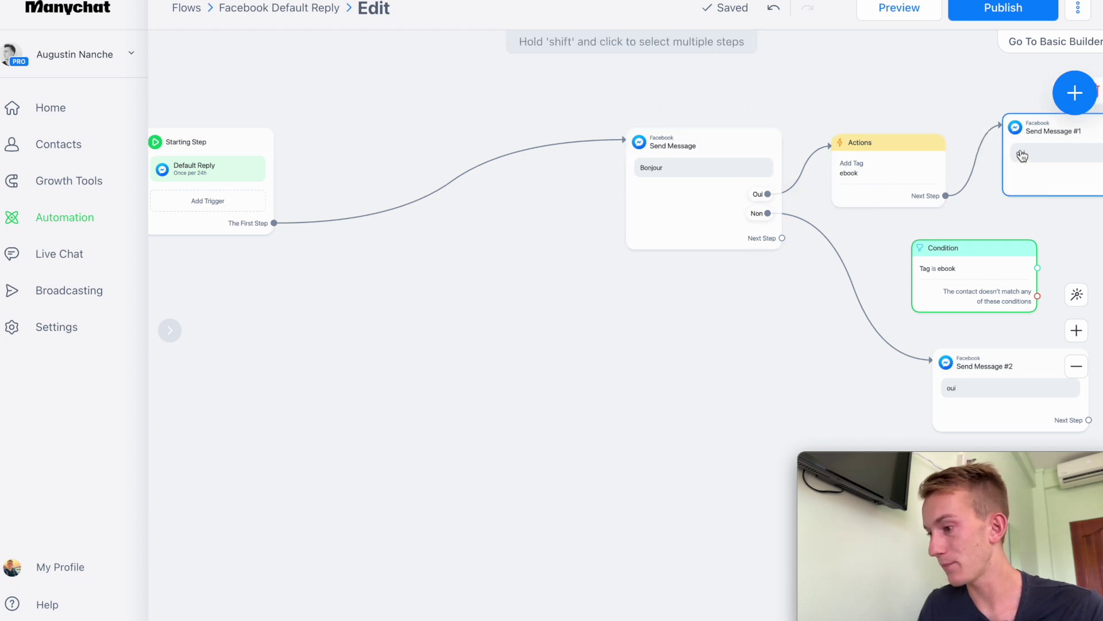
left_click_drag(964, 268, 431, 156)
left_click_drag(274, 223, 438, 148)
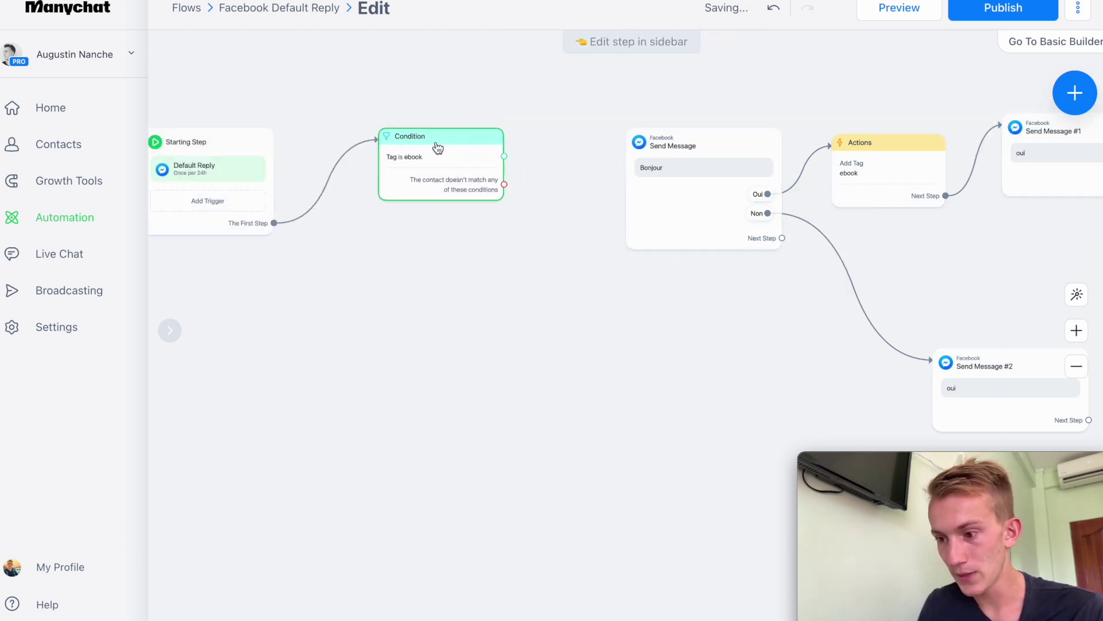
left_click_drag(504, 184, 687, 180)
Connect the condition's matching branch to a new Messenger message step placed above the Bonjour message.
left_click_drag(370, 251, 450, 111)
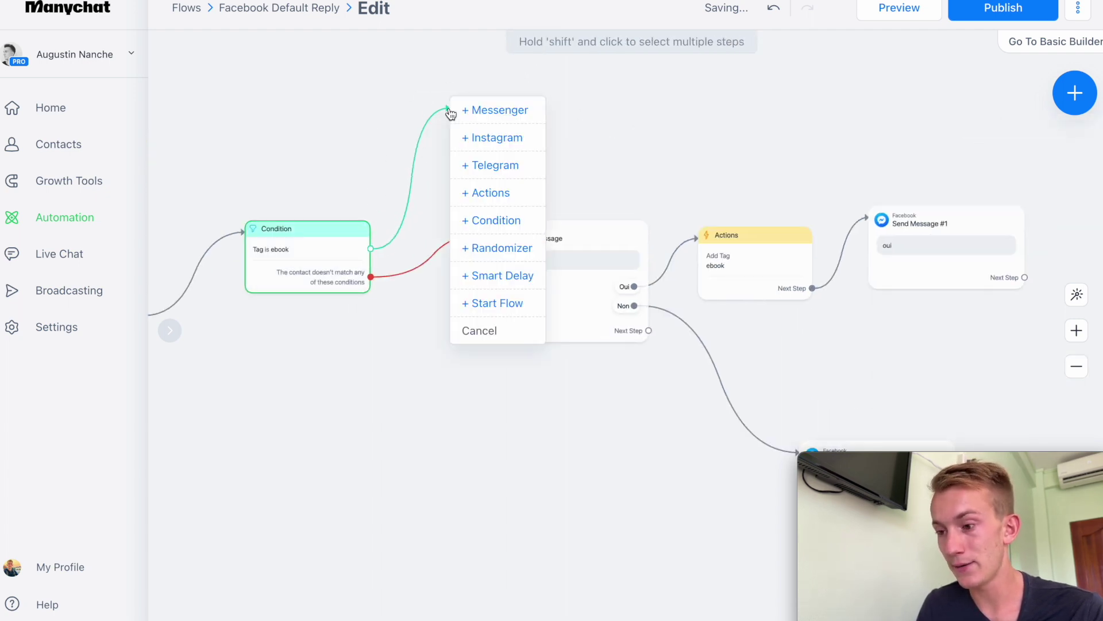
left_click(477, 109)
left_click_drag(518, 111, 562, 116)
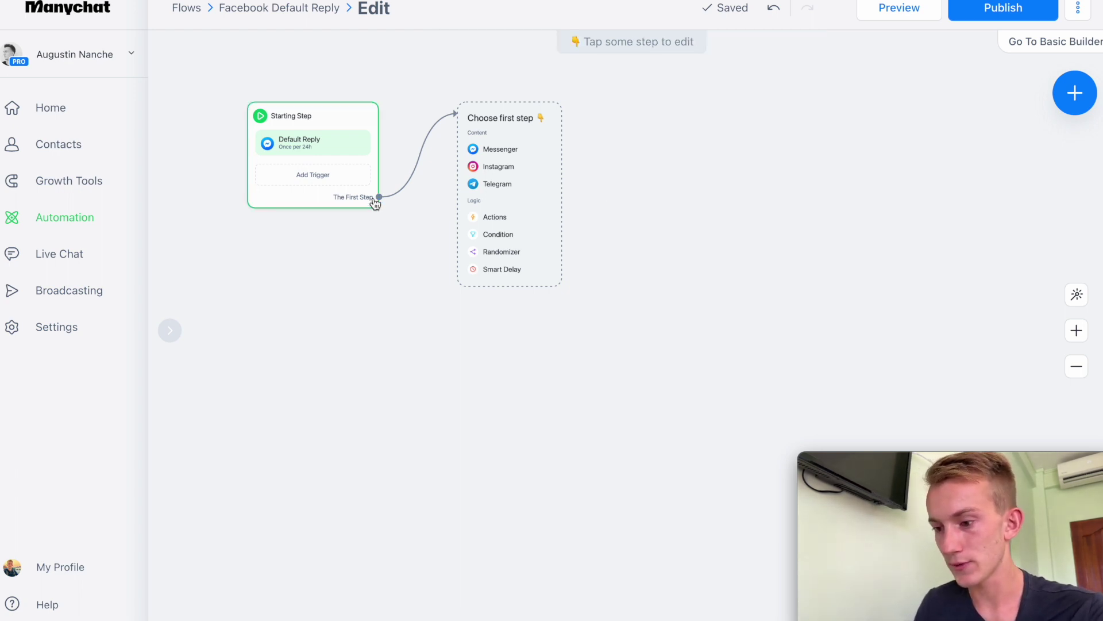
Make a Condition the flow's first step and set it to check that the tag is "ebook".
left_click_drag(379, 197, 521, 122)
left_click(498, 235)
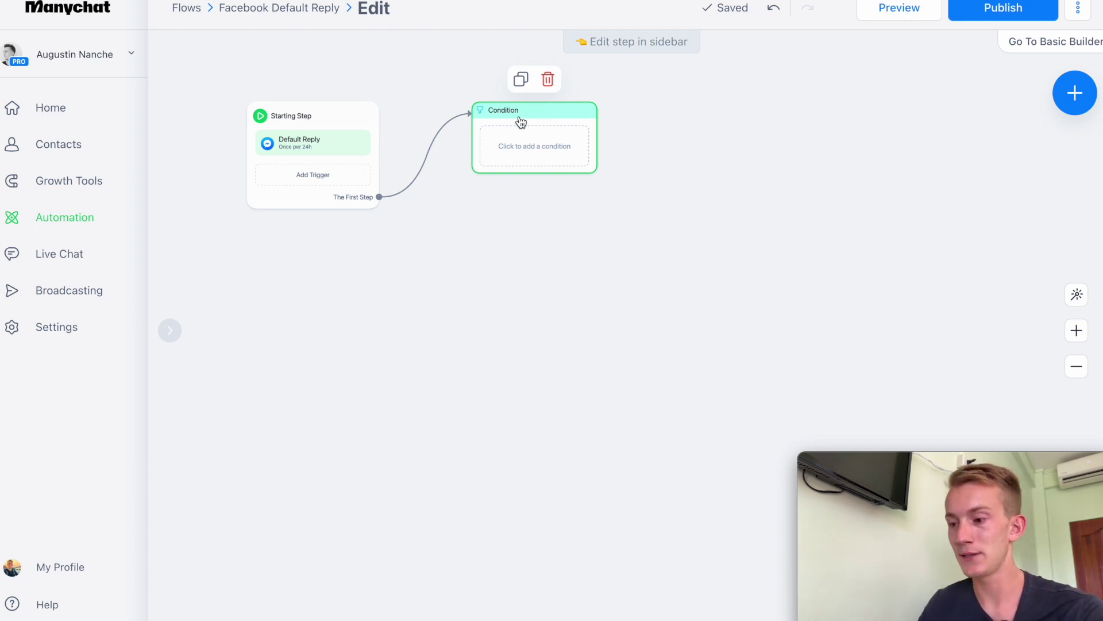
left_click(561, 154)
left_click(282, 159)
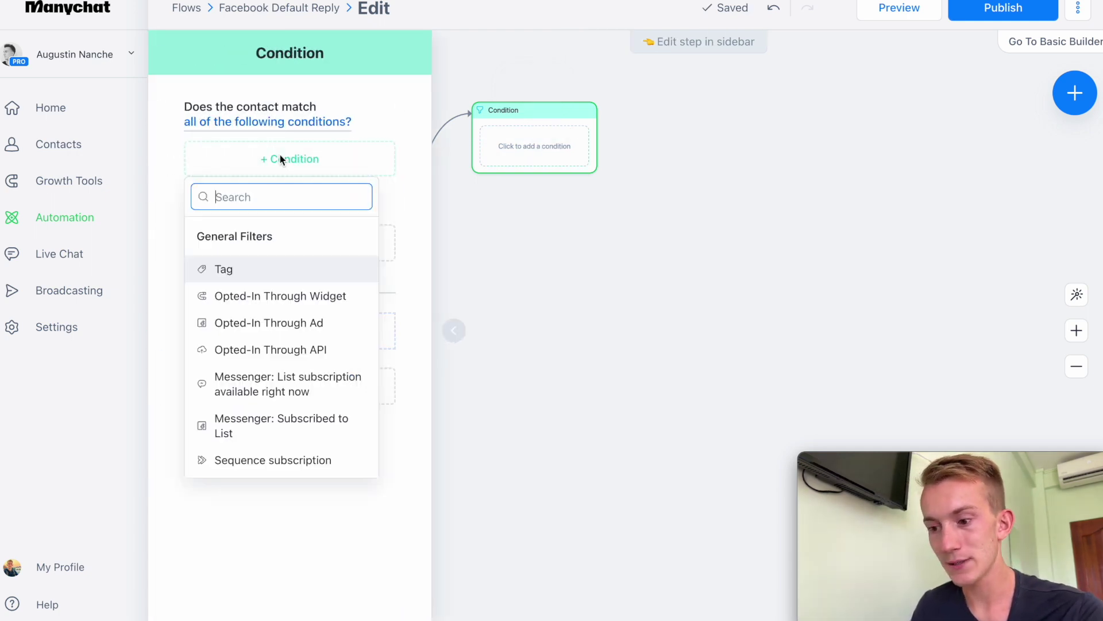
left_click(226, 267)
left_click(366, 221)
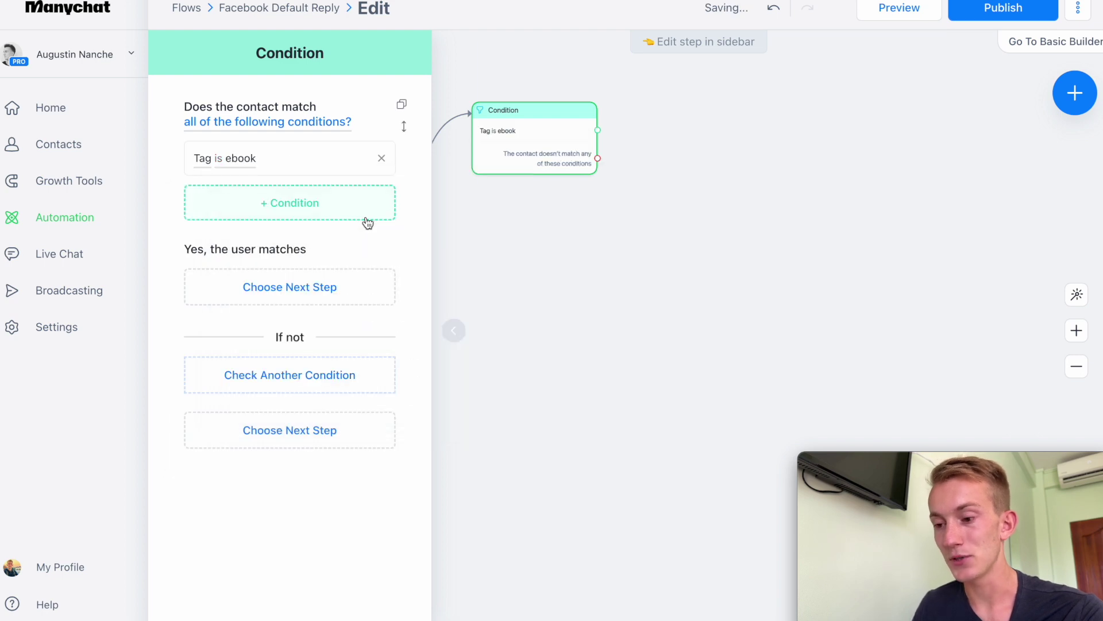
left_click(646, 241)
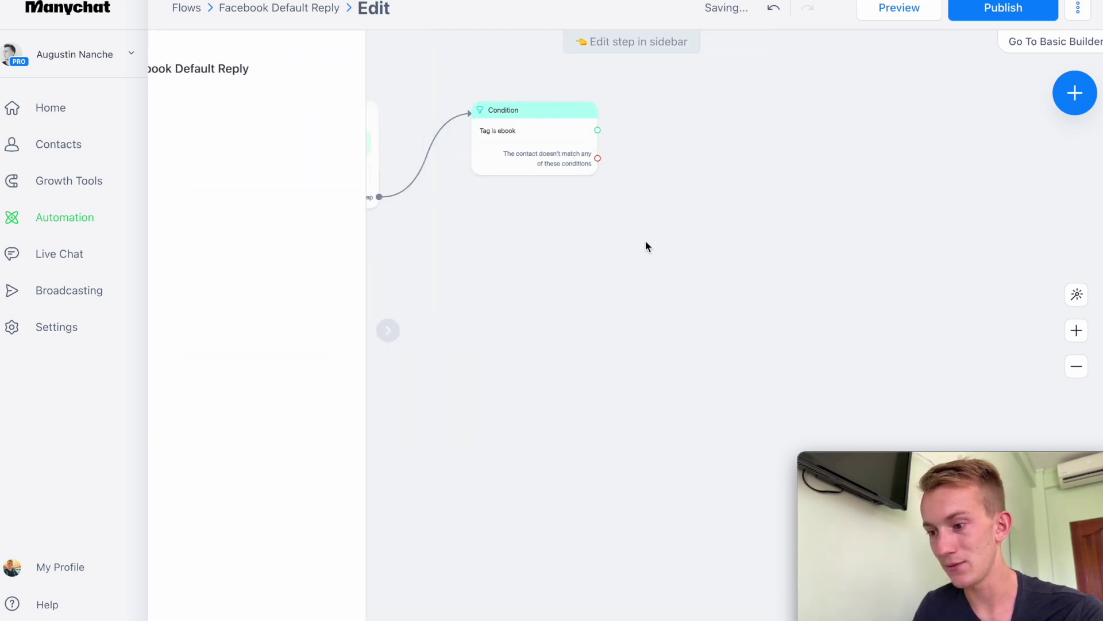
Connect the condition's non-matching branch to a new Actions step that adds the tag "ebook".
left_click(590, 225)
left_click_drag(591, 226, 531, 227)
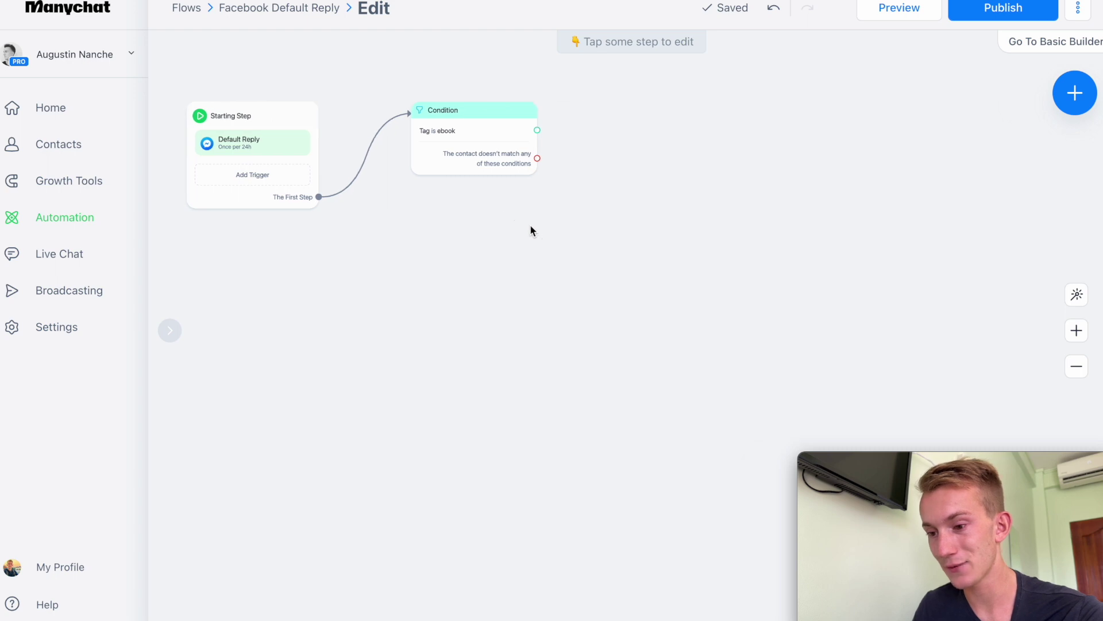
left_click_drag(553, 176, 607, 221)
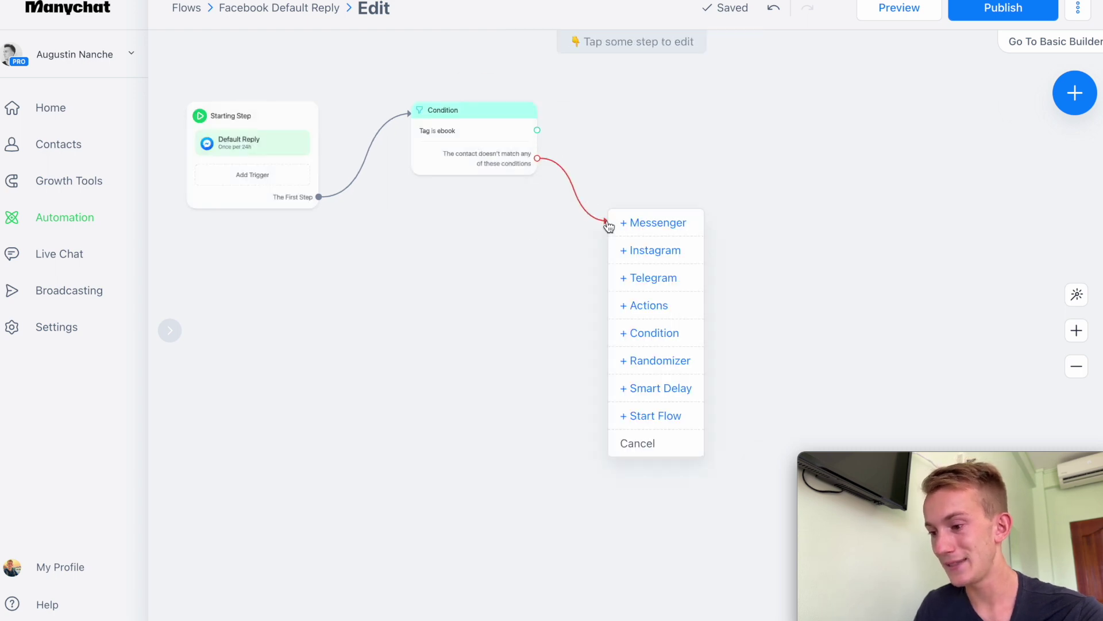
left_click(647, 303)
left_click(337, 127)
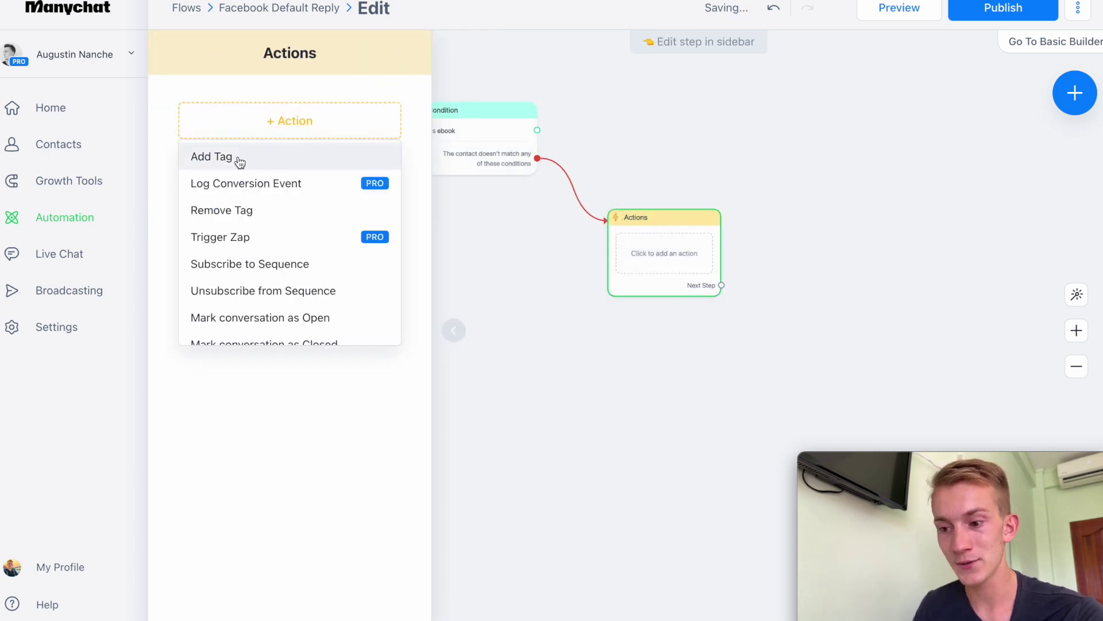
left_click(240, 161)
left_click(246, 174)
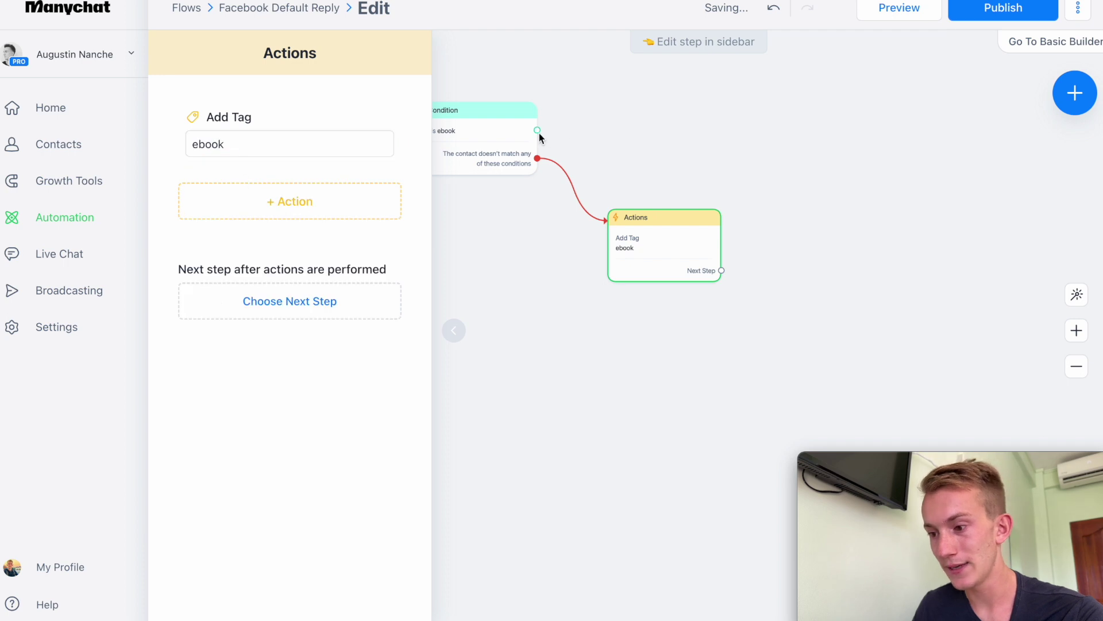
Create one Messenger message step on the condition's matching branch and another following the Add Tag action.
left_click_drag(538, 130, 816, 100)
left_click(778, 106)
left_click_drag(730, 271, 805, 239)
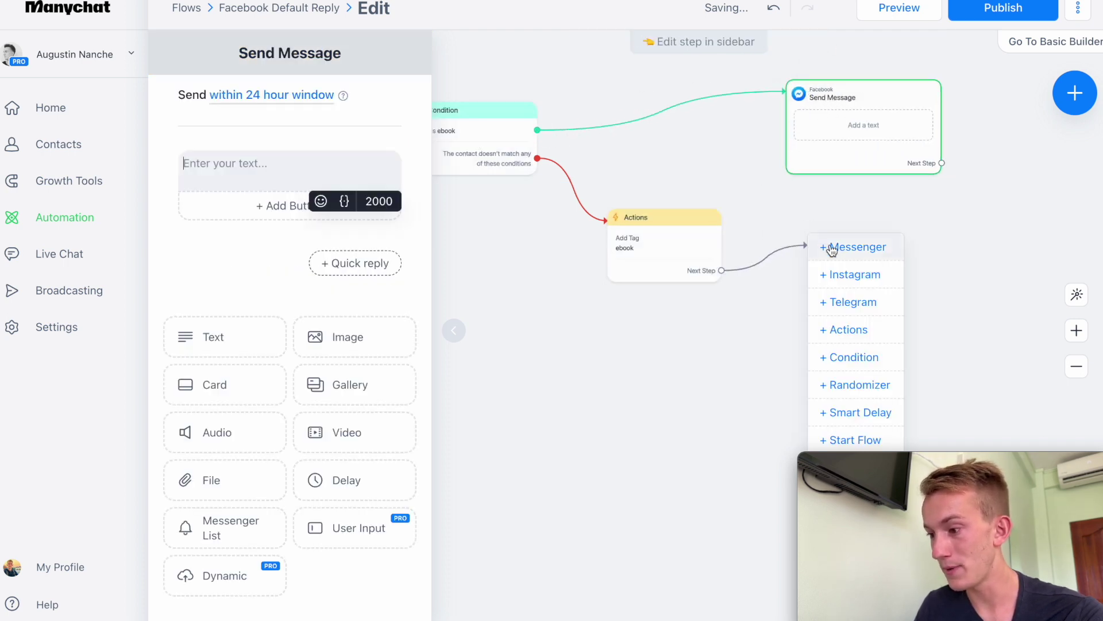
left_click(834, 247)
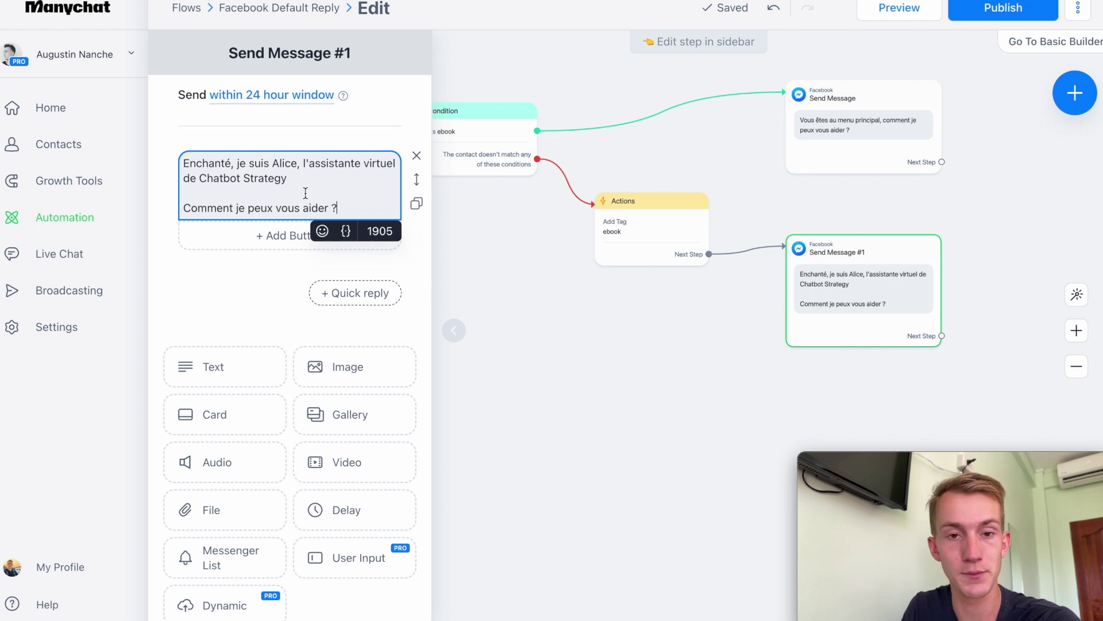
Open the matching branch's Send Message step at its main menu text.
left_click(839, 153)
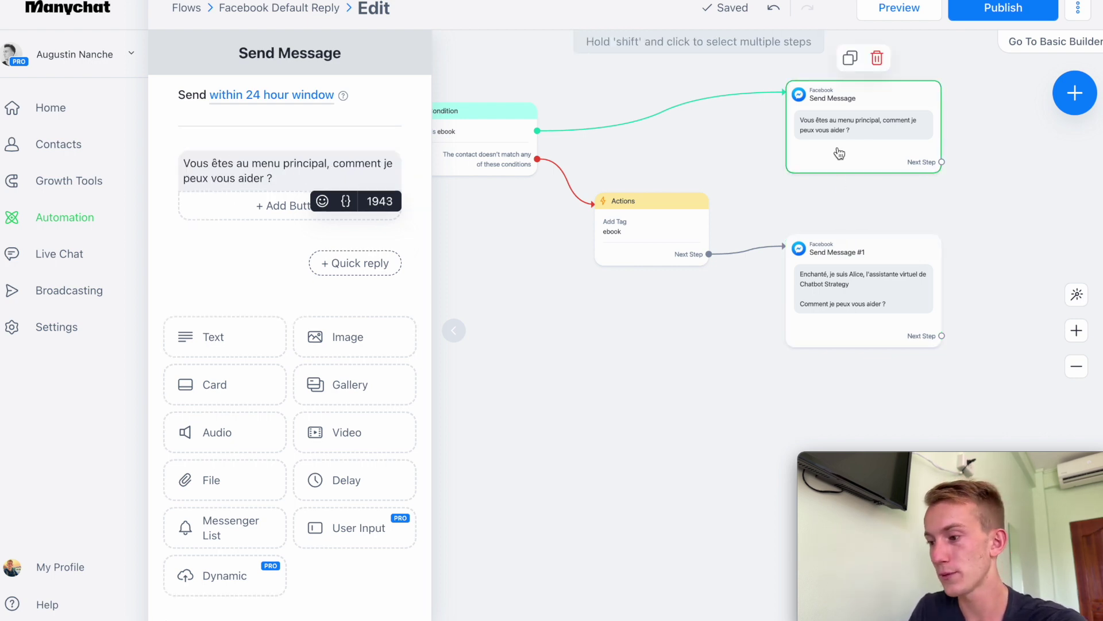
left_click(294, 159)
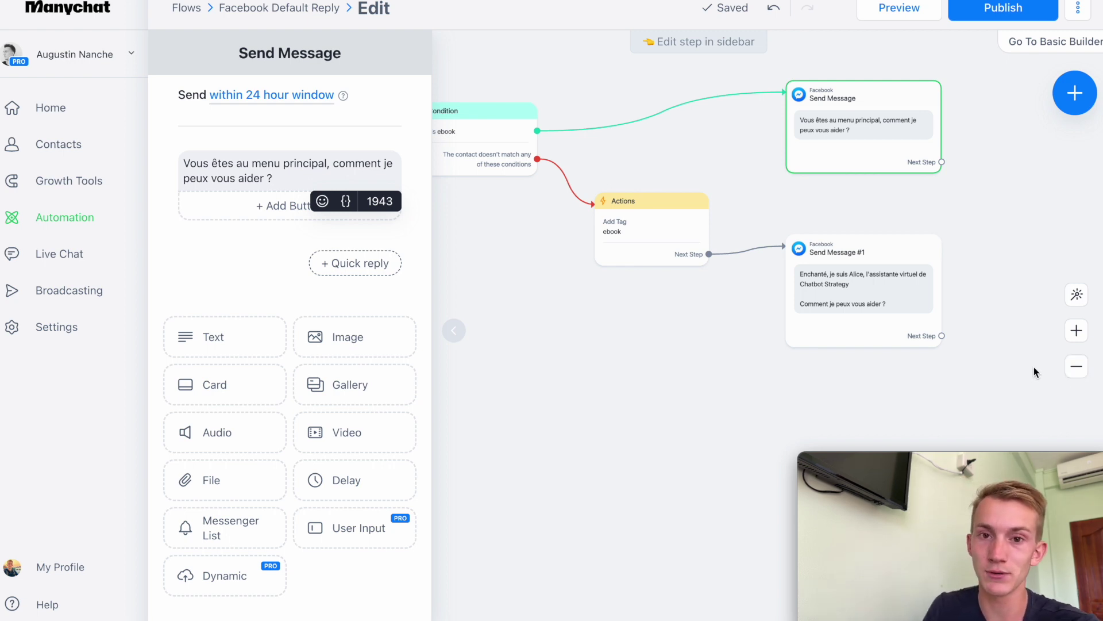
Connect both the main menu message and the welcome message to one new Messenger message step.
left_click_drag(1034, 367, 812, 97)
left_click(903, 126)
left_click_drag(634, 162, 861, 112)
Replace the new message's empty text block with a gallery.
left_click(260, 162)
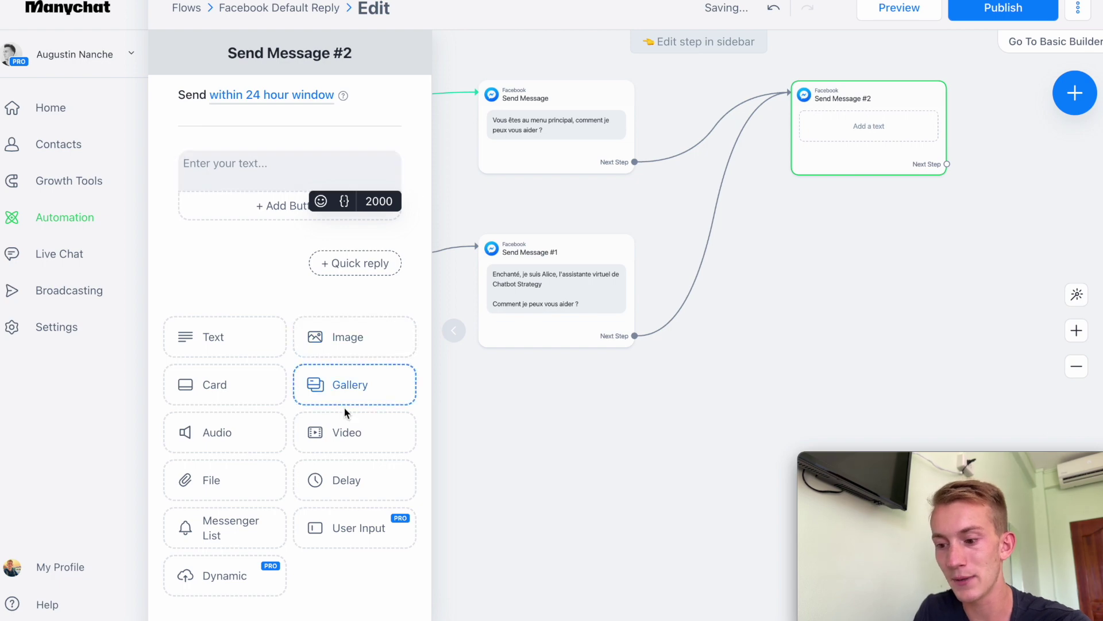
left_click(347, 385)
left_click(416, 161)
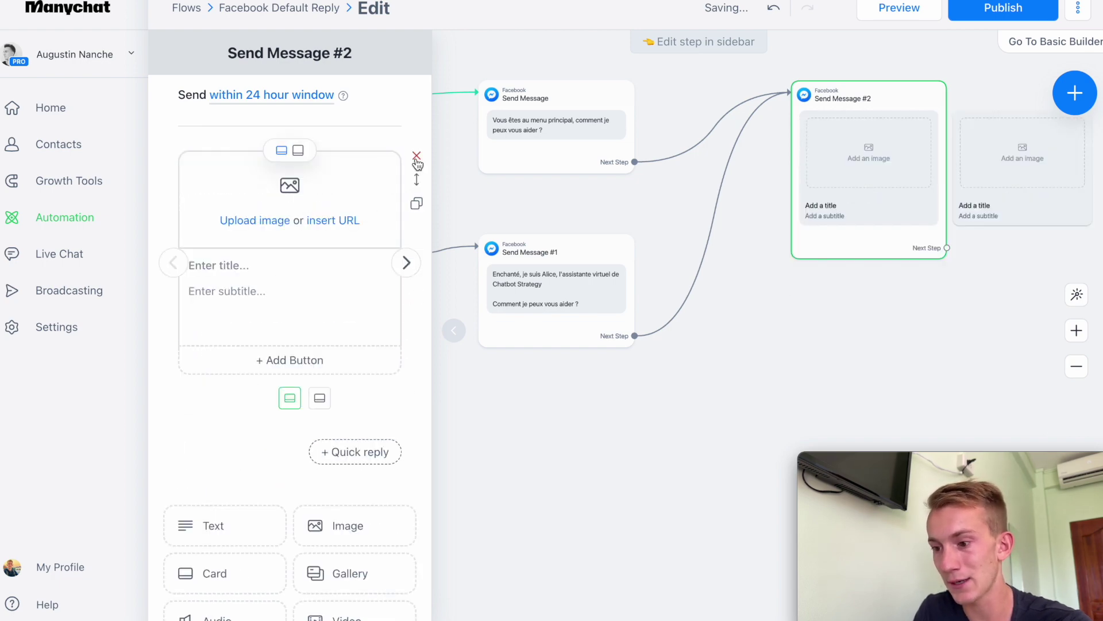
Upload the "Photo de profil" JPEG as the first gallery card's image.
left_click(251, 221)
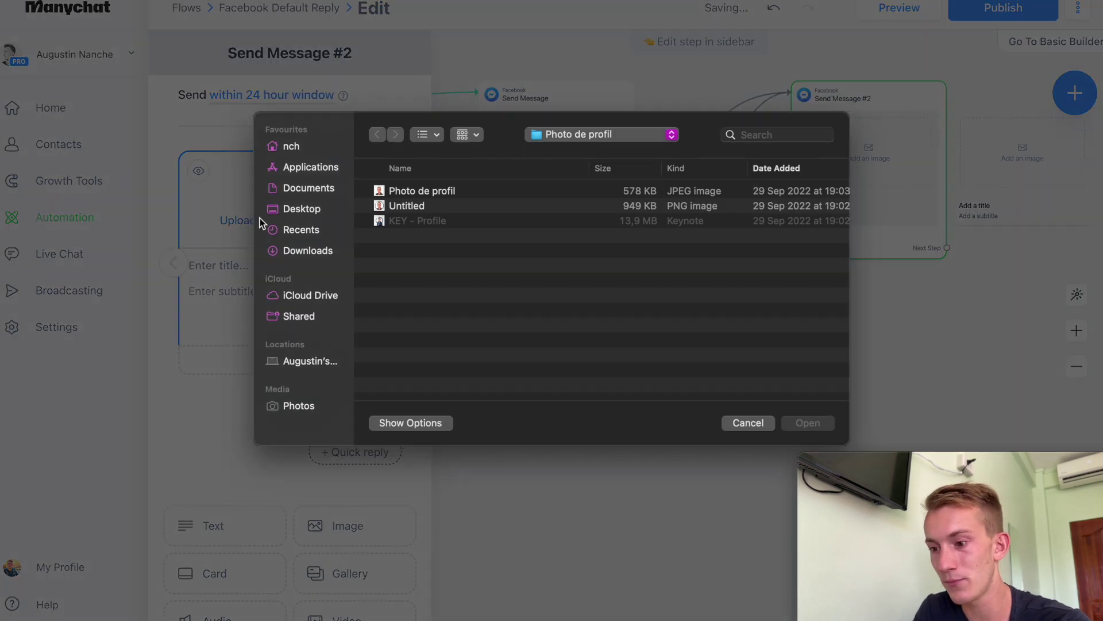
left_click(441, 203)
key("Up")
left_click(807, 423)
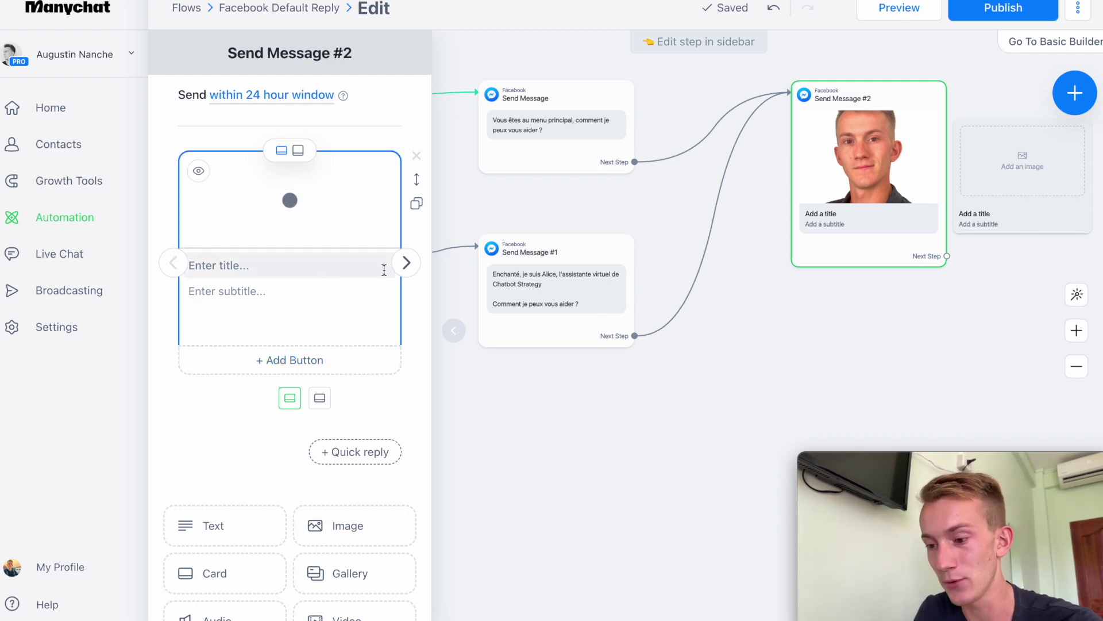
Title the first card "Voir notre boutique en ligne" with the subtitle "Clique ici pour la voir".
left_click(222, 265)
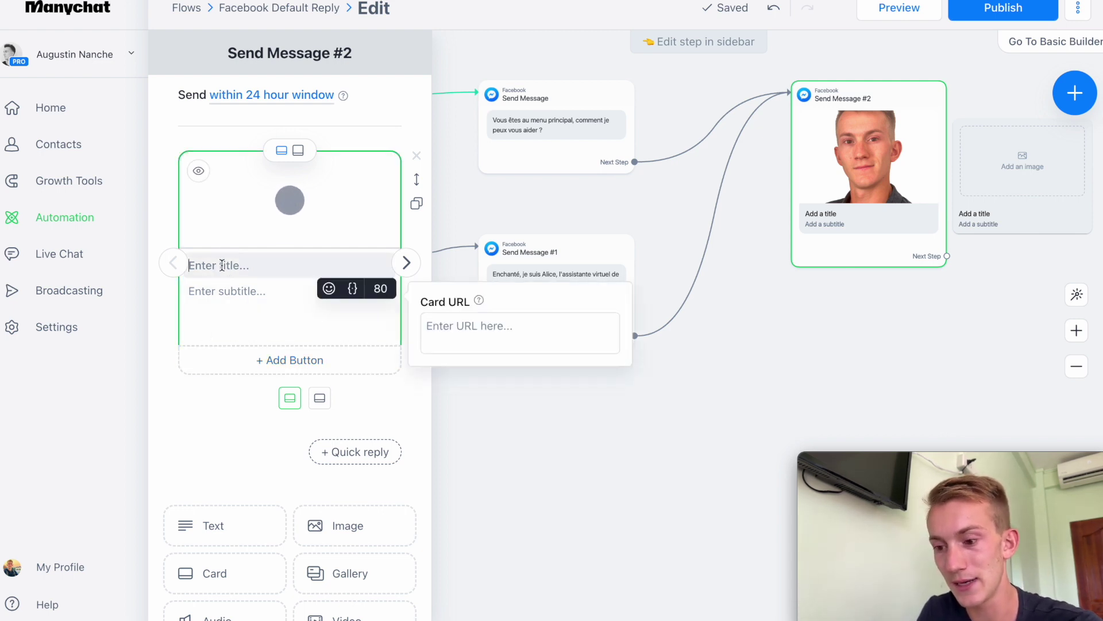
type("Voir")
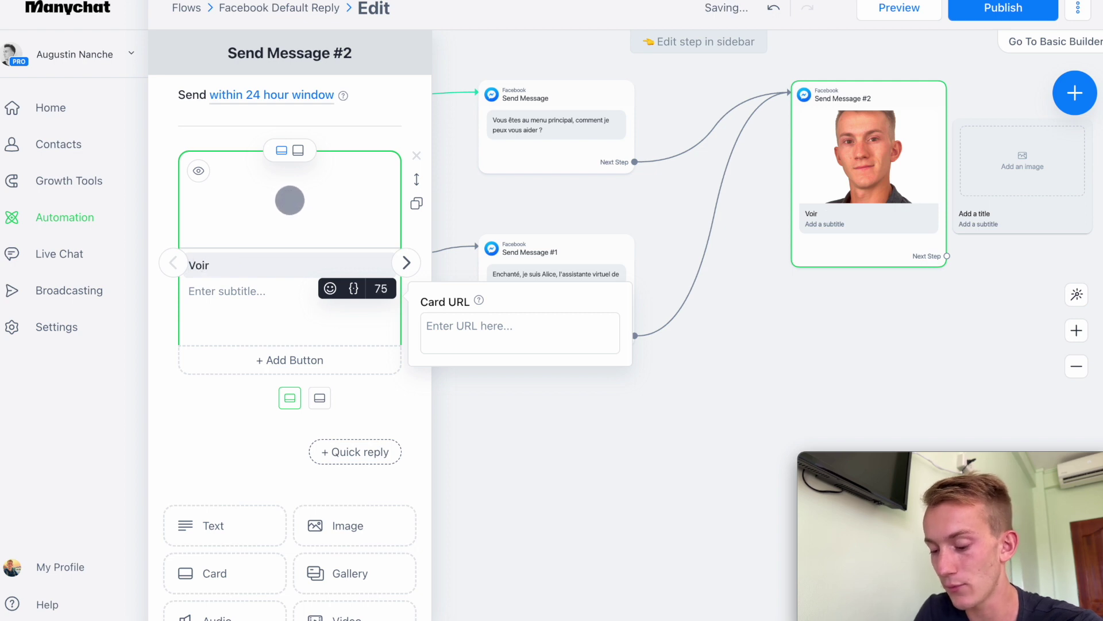
type(" notre boutique en ligne")
key("Tab")
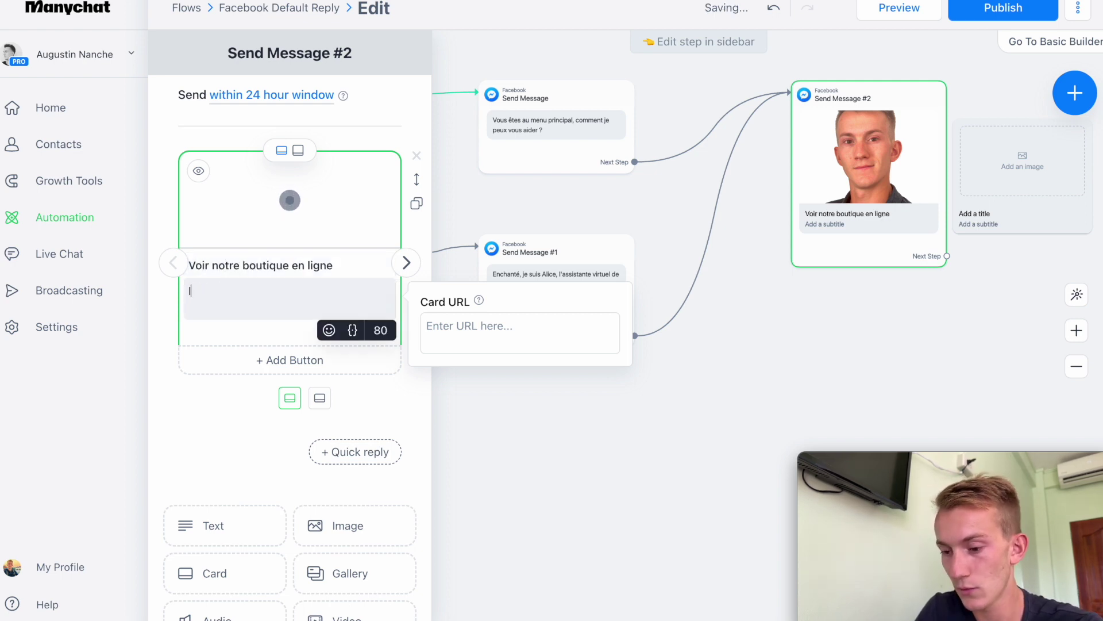
type("Cliq")
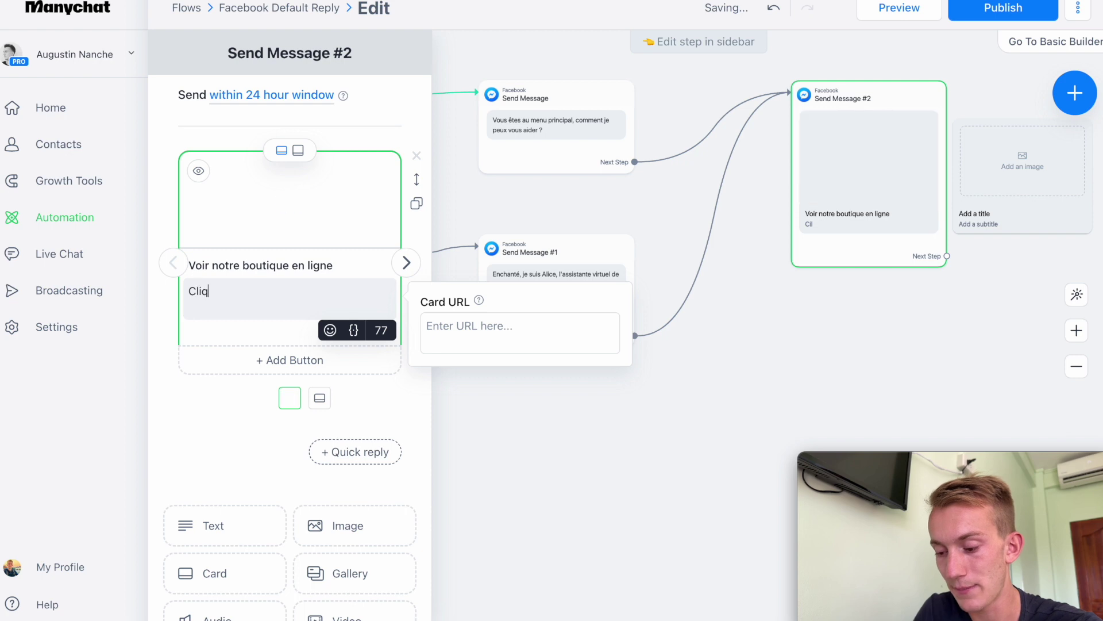
type("ue ici poiur")
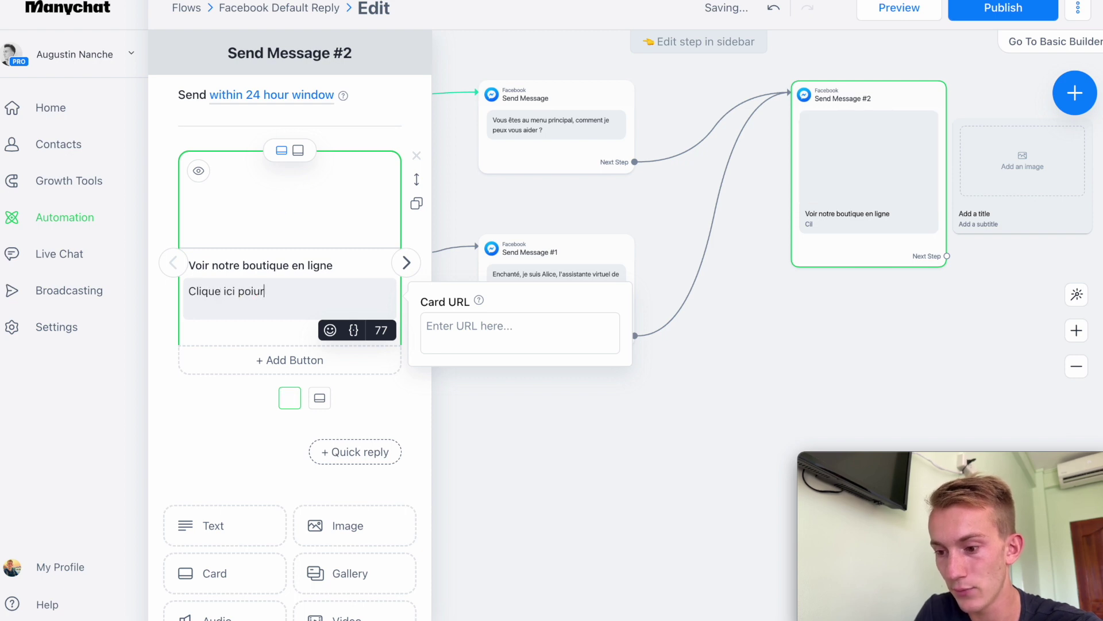
key("BackSpace")
key("BackSpace")
key("BackSpace")
type("ur la")
Add a "Boutique en ligne" button to the first card and switch the gallery to the square image format.
left_click(266, 361)
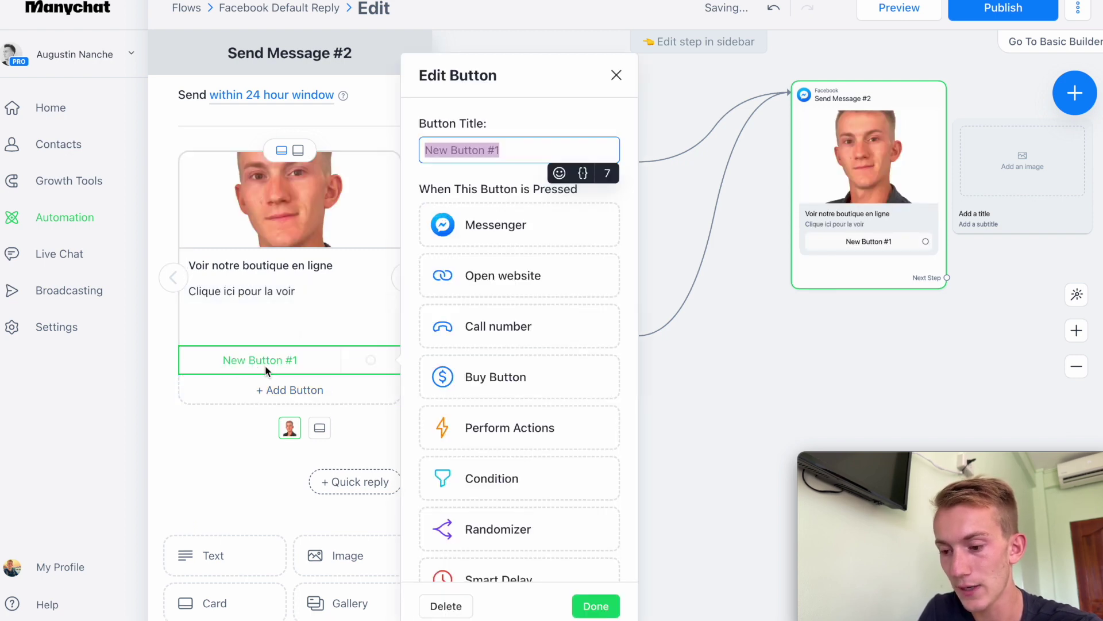
type("Boutique en ligne")
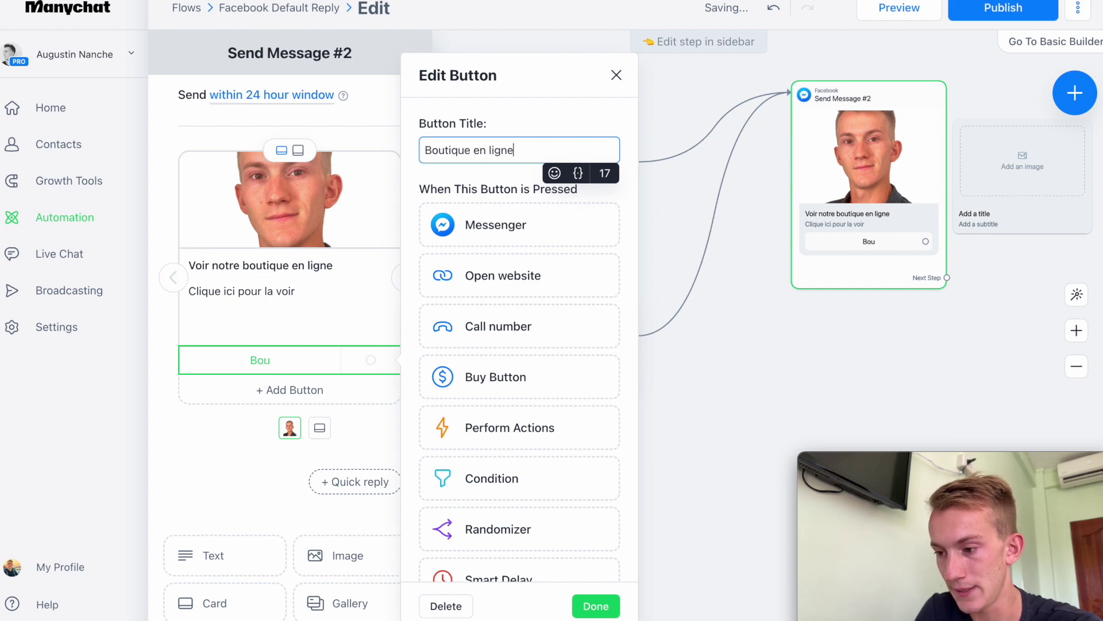
left_click(353, 216)
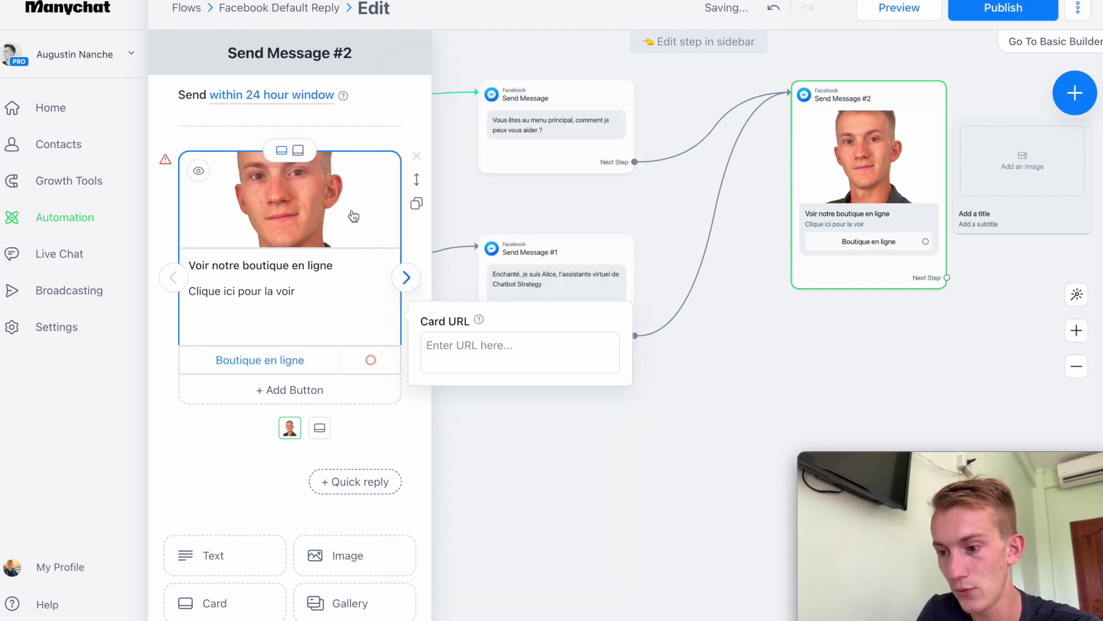
left_click(298, 150)
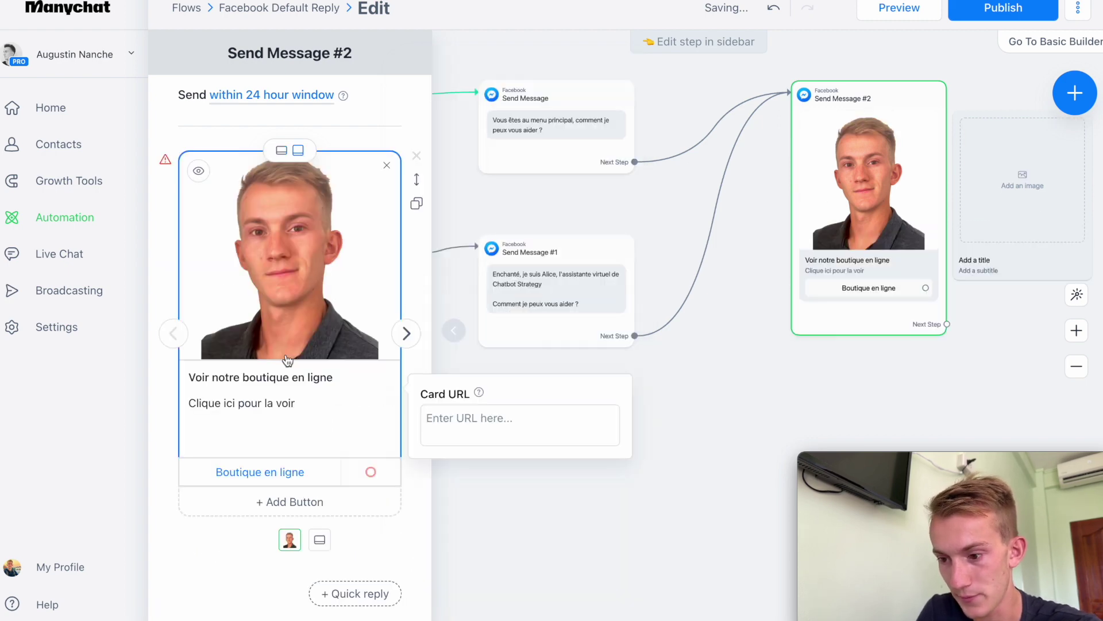
Upload the "Photo de profil" JPEG as the second gallery card's image.
left_click(409, 334)
left_click(263, 278)
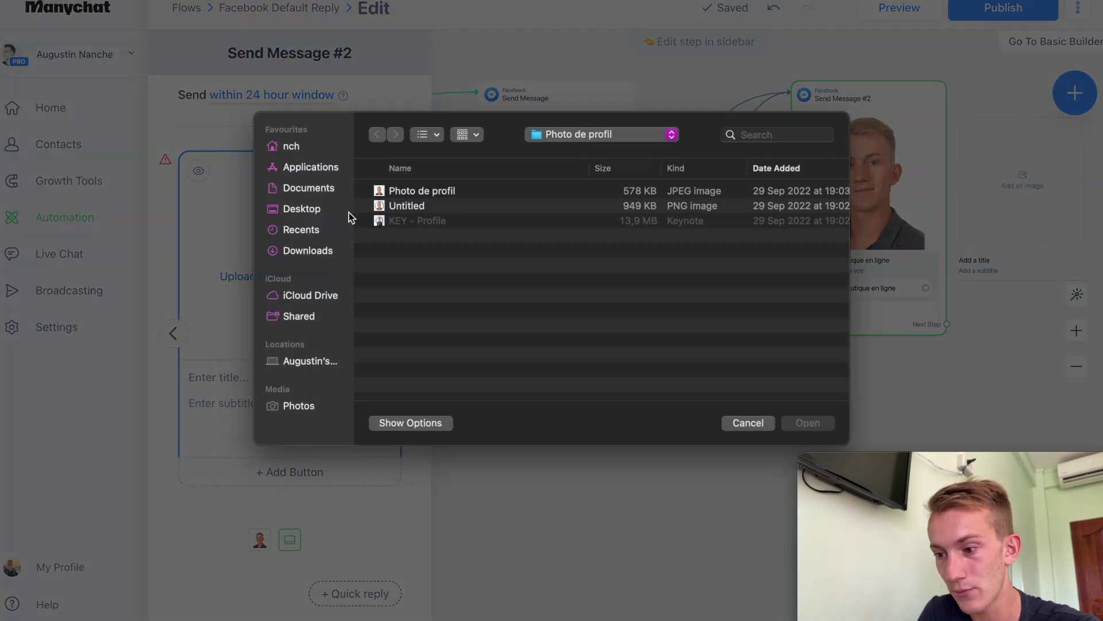
left_click(408, 192)
left_click(808, 423)
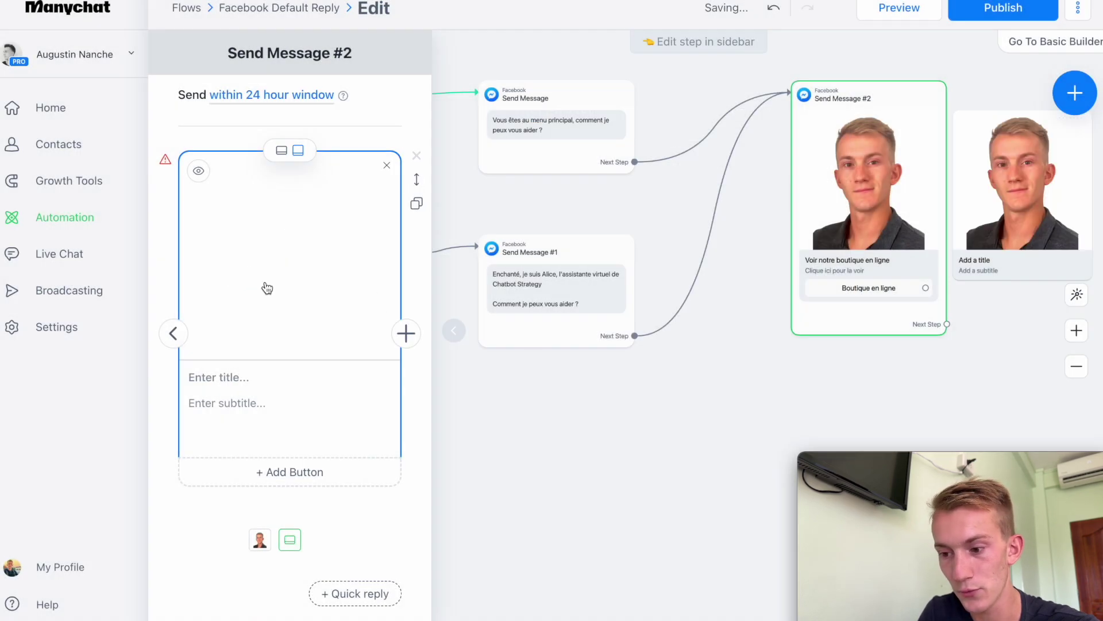
Title the second card "Voir notre FAQ" with the subtitle "Clique ici pour la voir".
left_click(235, 379)
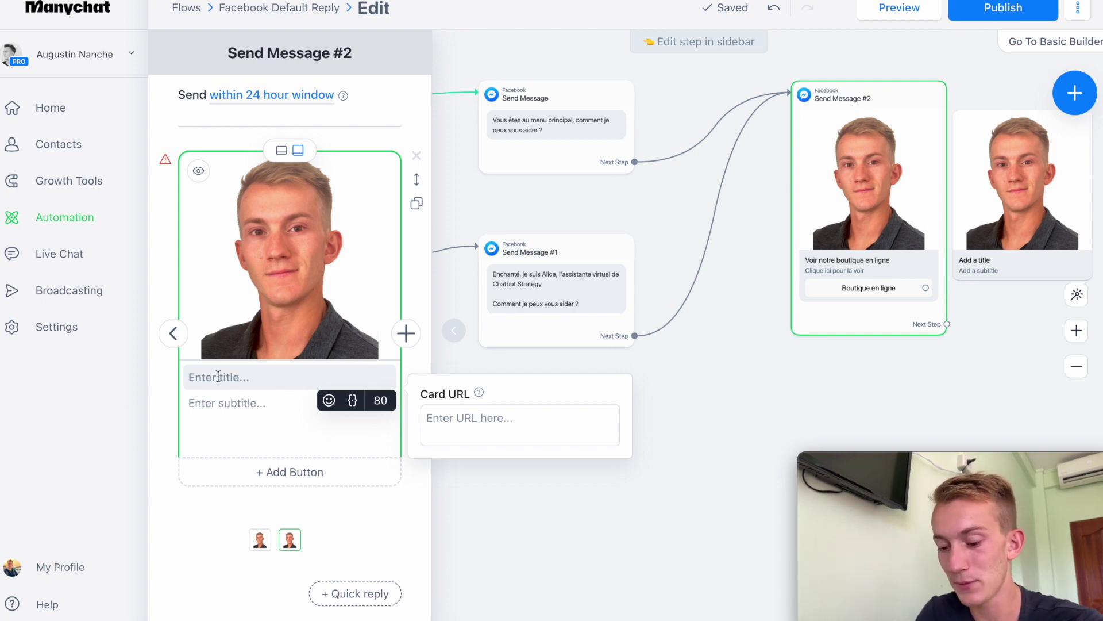
type("tre FAQ")
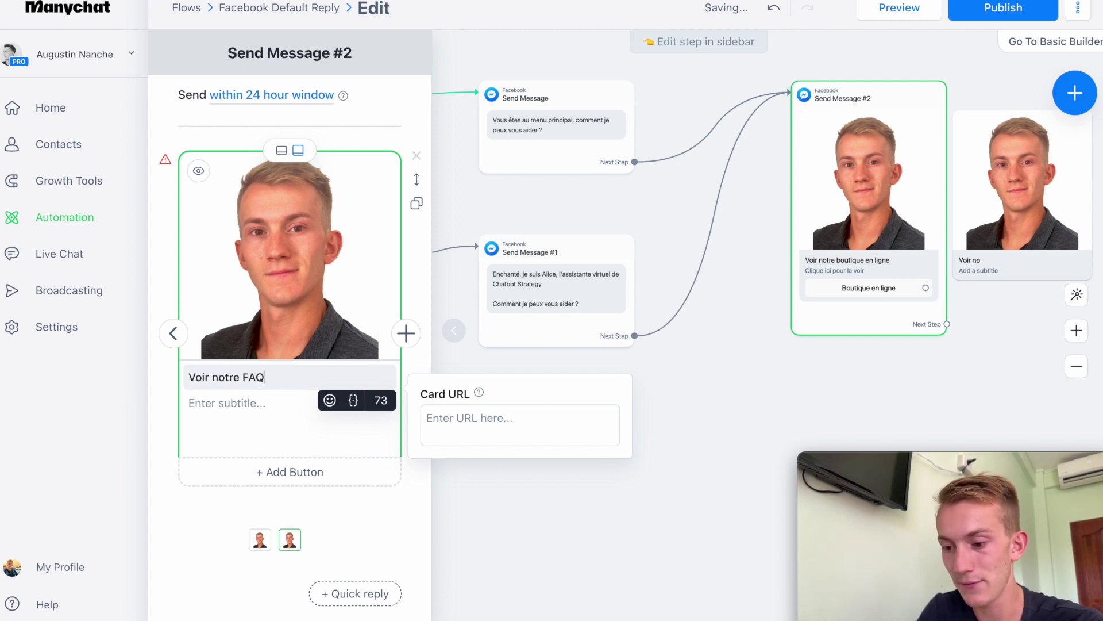
left_click(227, 401)
type("Clique ici p")
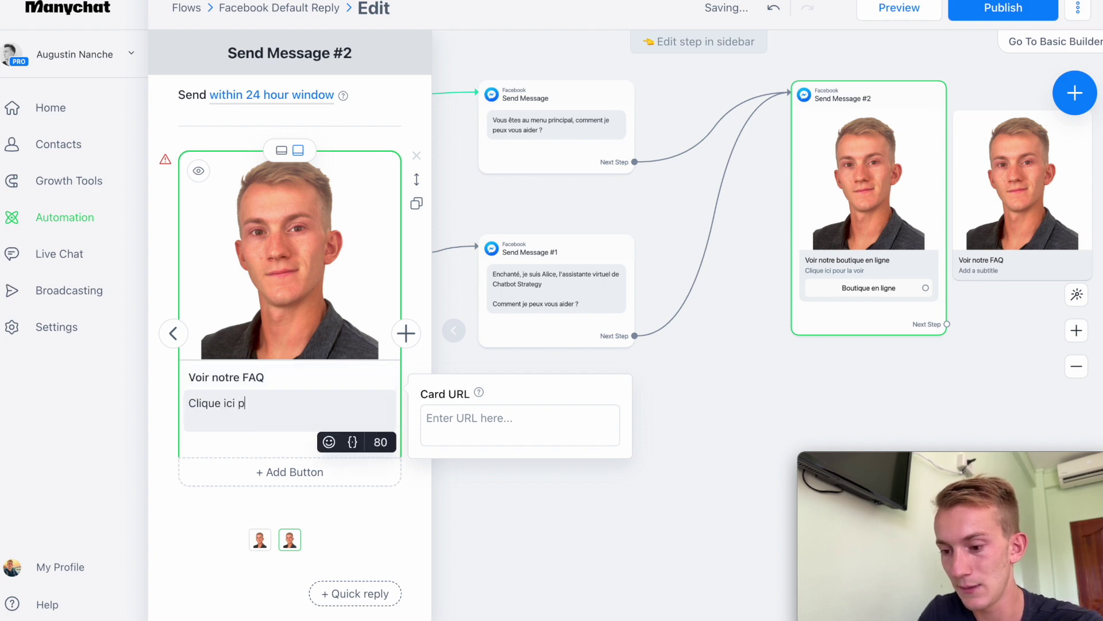
type("our la voir")
Add a button titled "FAQ" to the second card.
left_click(292, 479)
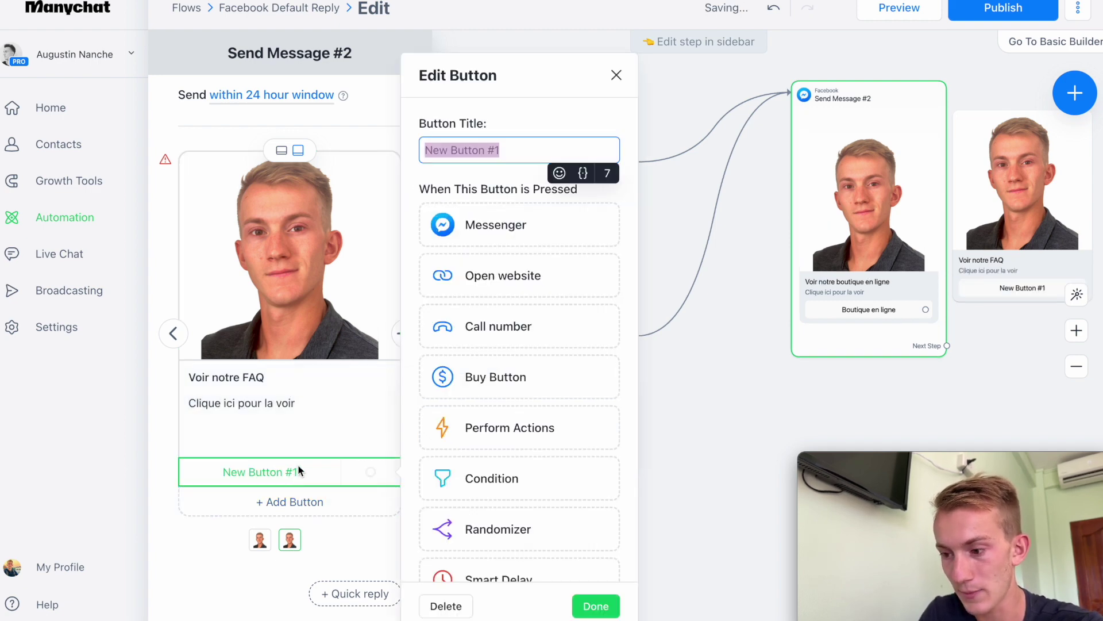
type("FAQ")
left_click(615, 608)
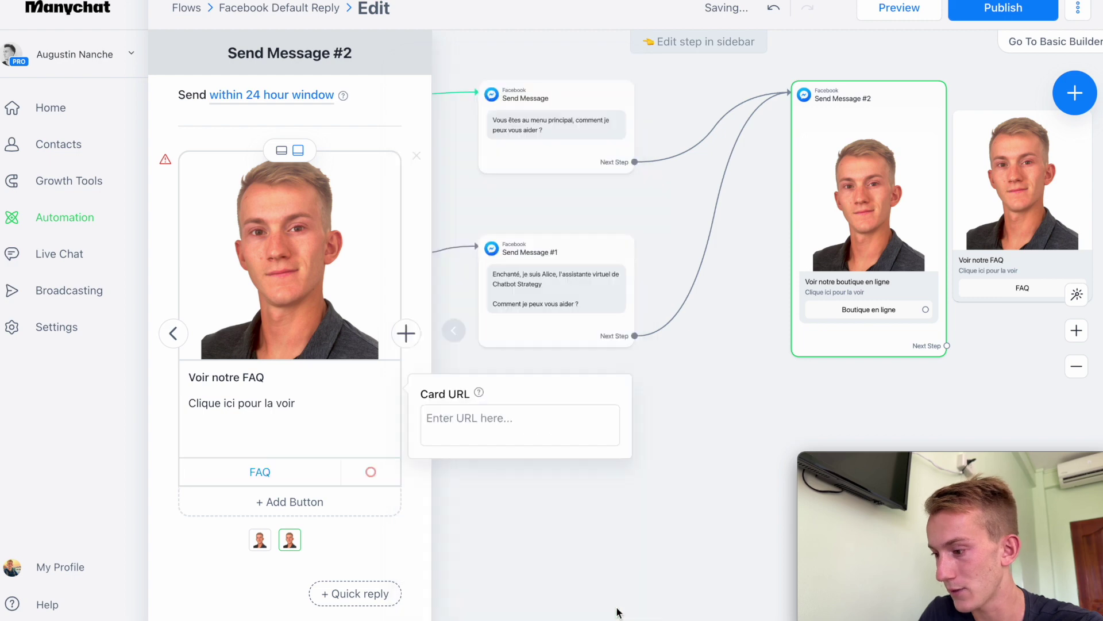
Make the first card's "Boutique en ligne" button open the website eshop.fr.
left_click(259, 540)
left_click(263, 470)
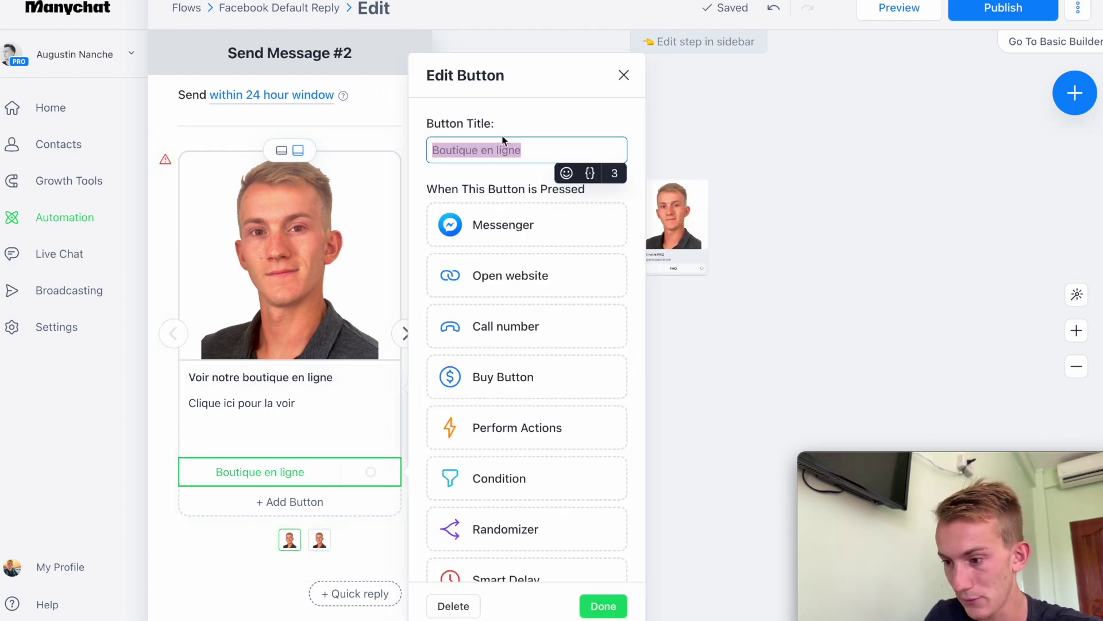
left_click(481, 277)
left_click(471, 392)
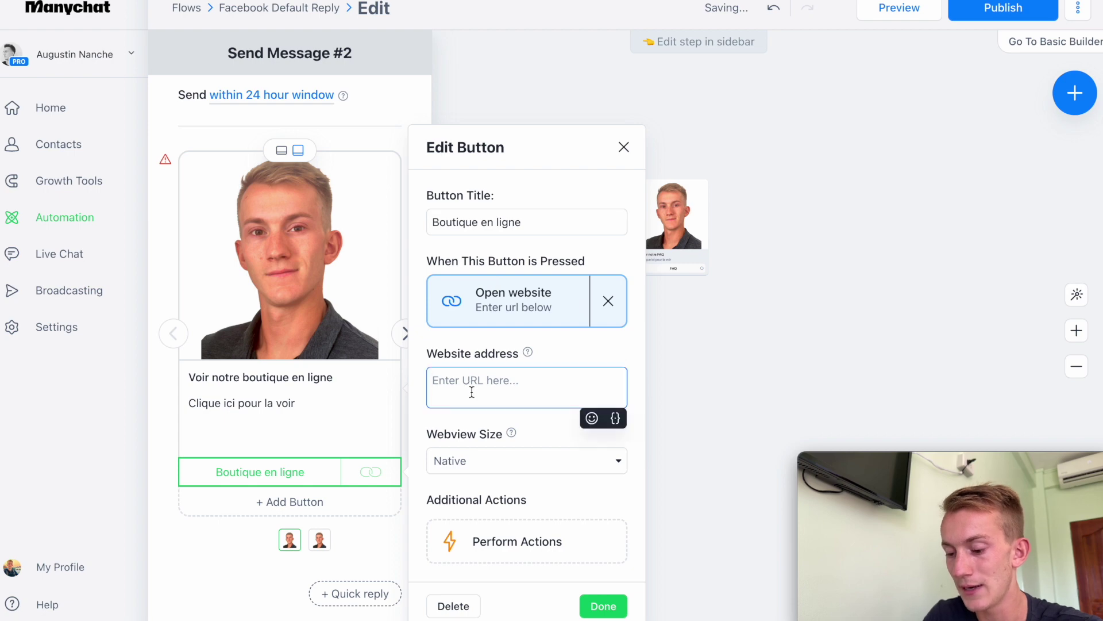
type("eshop.fr")
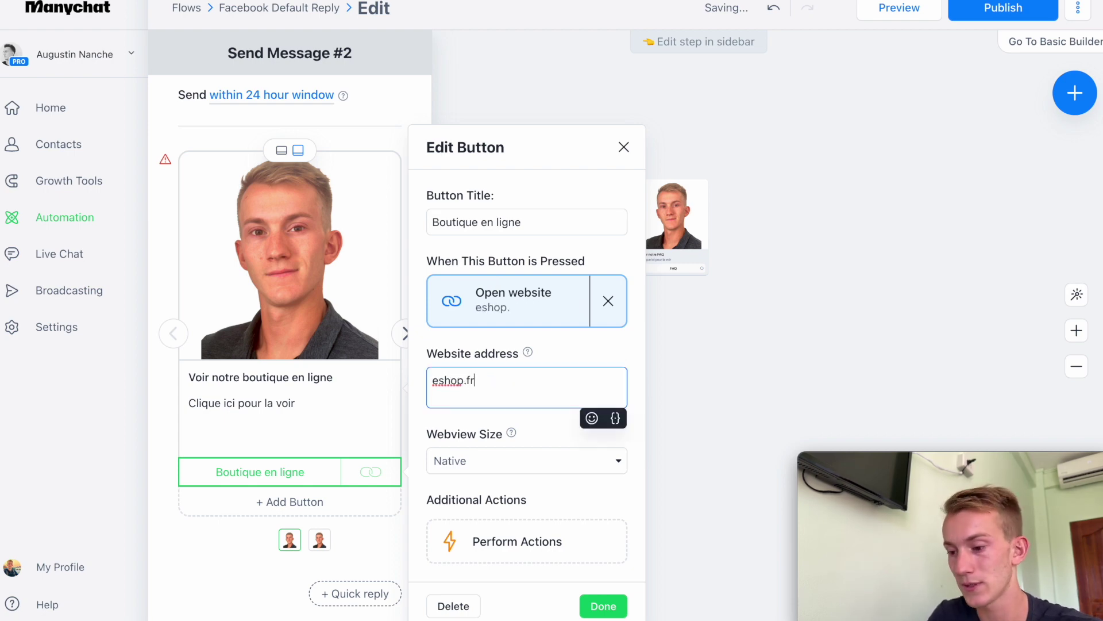
left_click(601, 611)
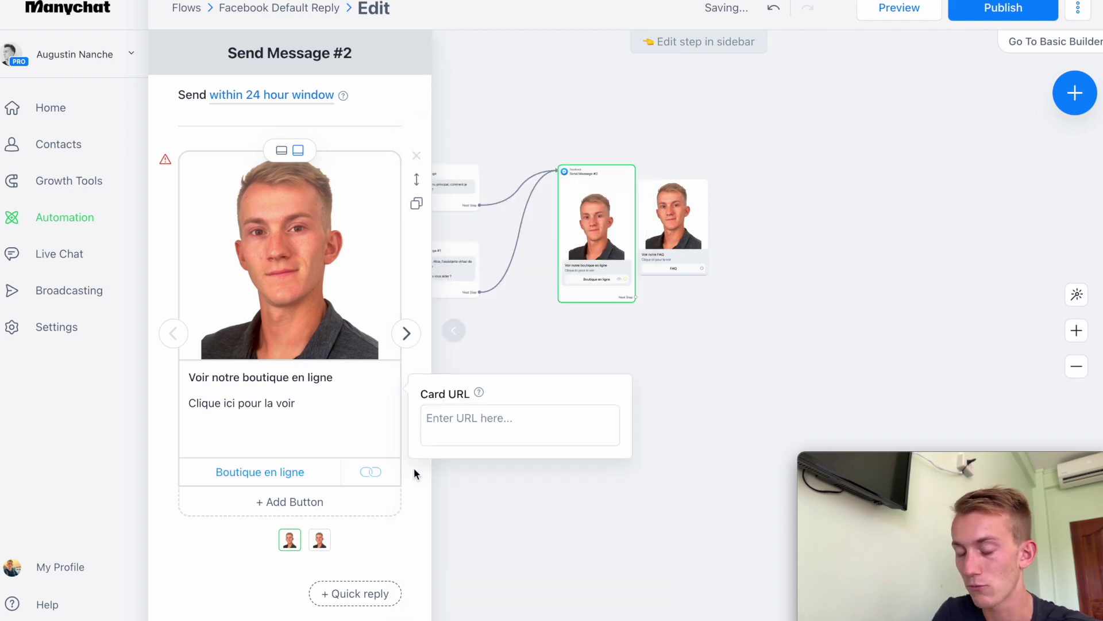
Connect the second card's FAQ button to a new Messenger message step placed beside the gallery message.
left_click(407, 333)
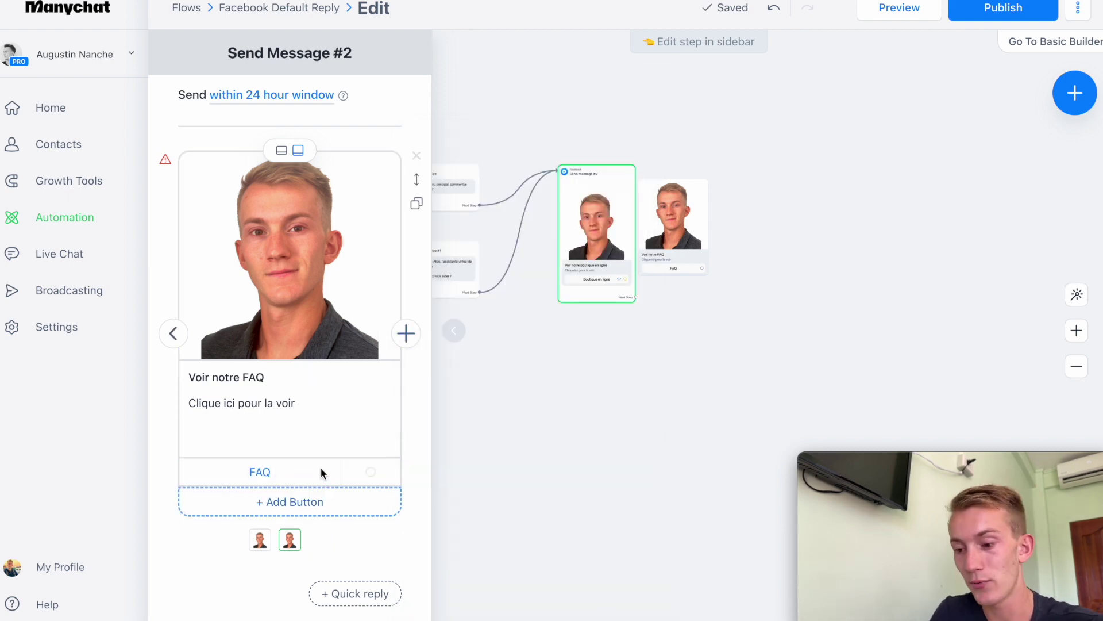
left_click(301, 466)
left_click(816, 345)
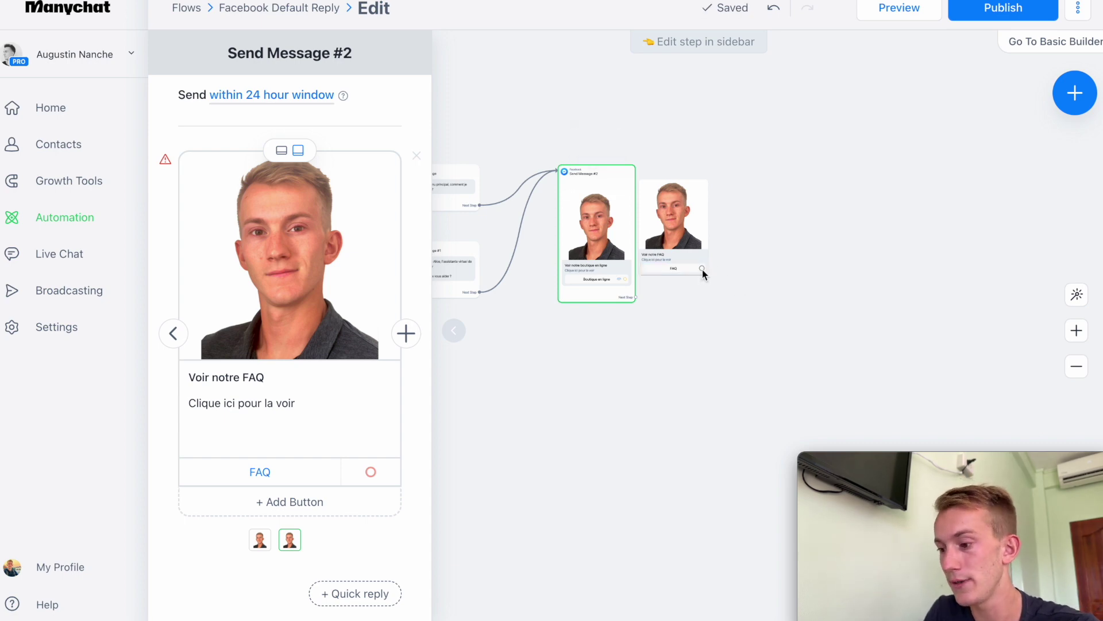
left_click_drag(703, 270, 814, 218)
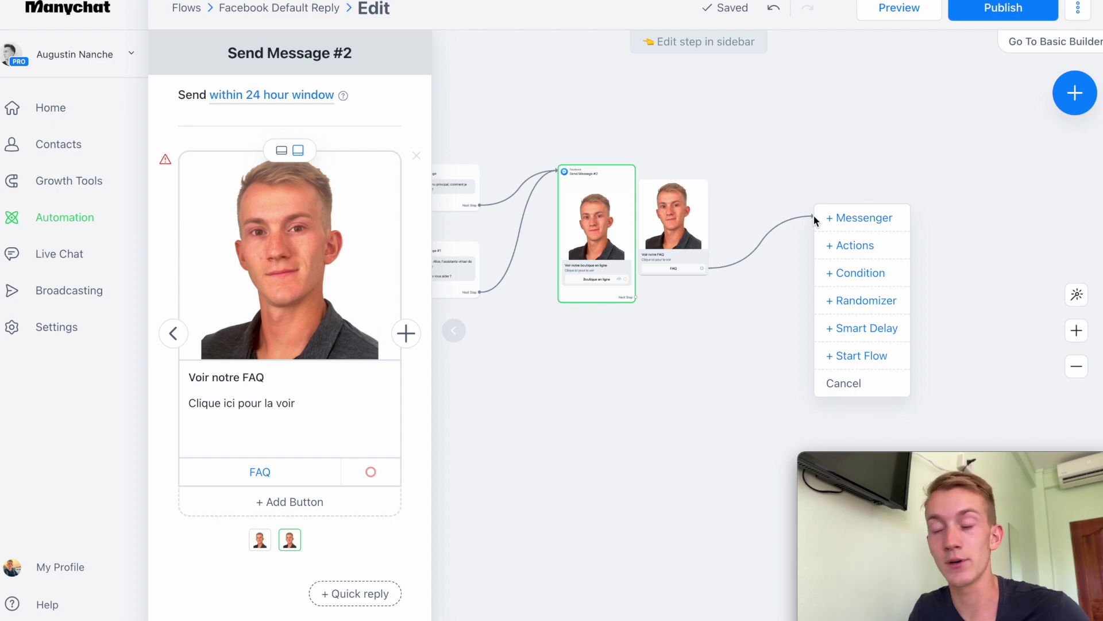
left_click(848, 223)
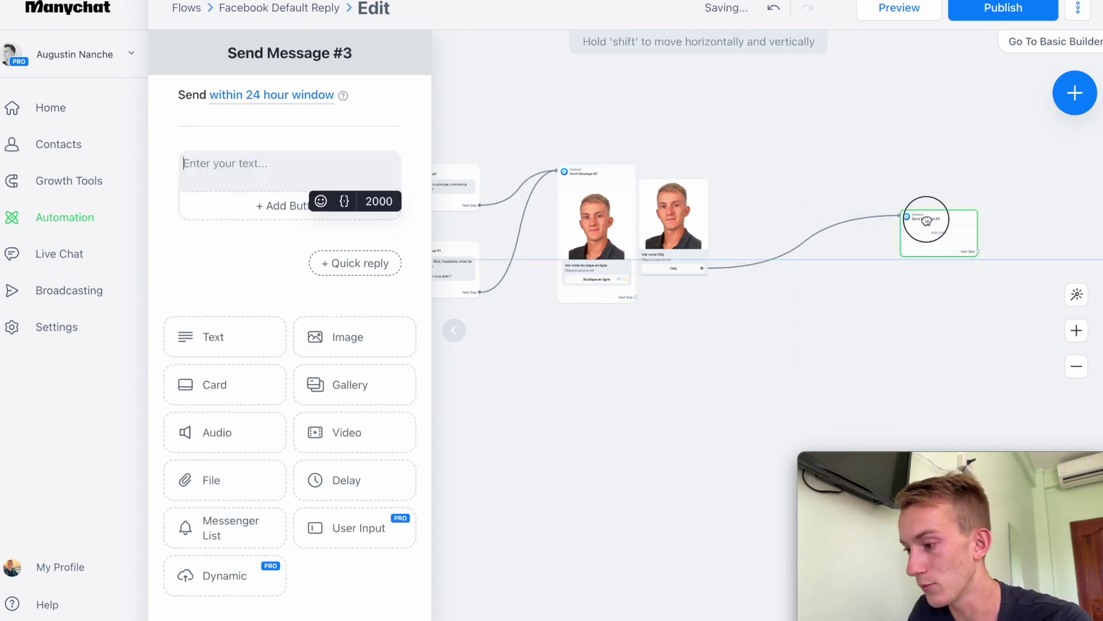
Build a gallery in the FAQ message with cards titled "Comment faire un retour ?" and "Quelles sont vos garanties ?".
left_click(330, 397)
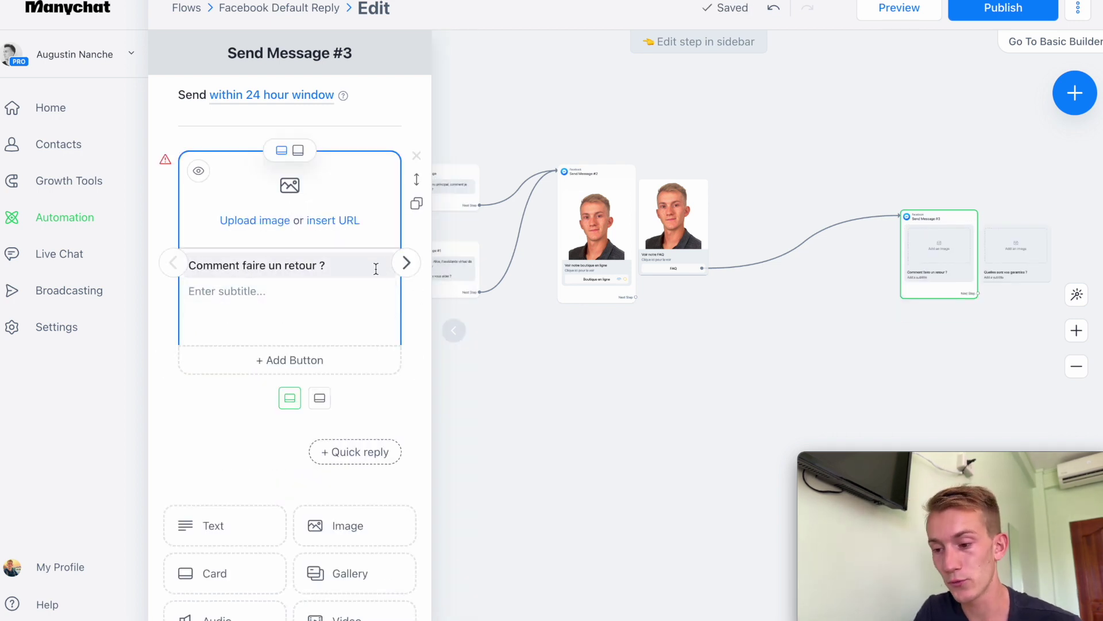
left_click(407, 263)
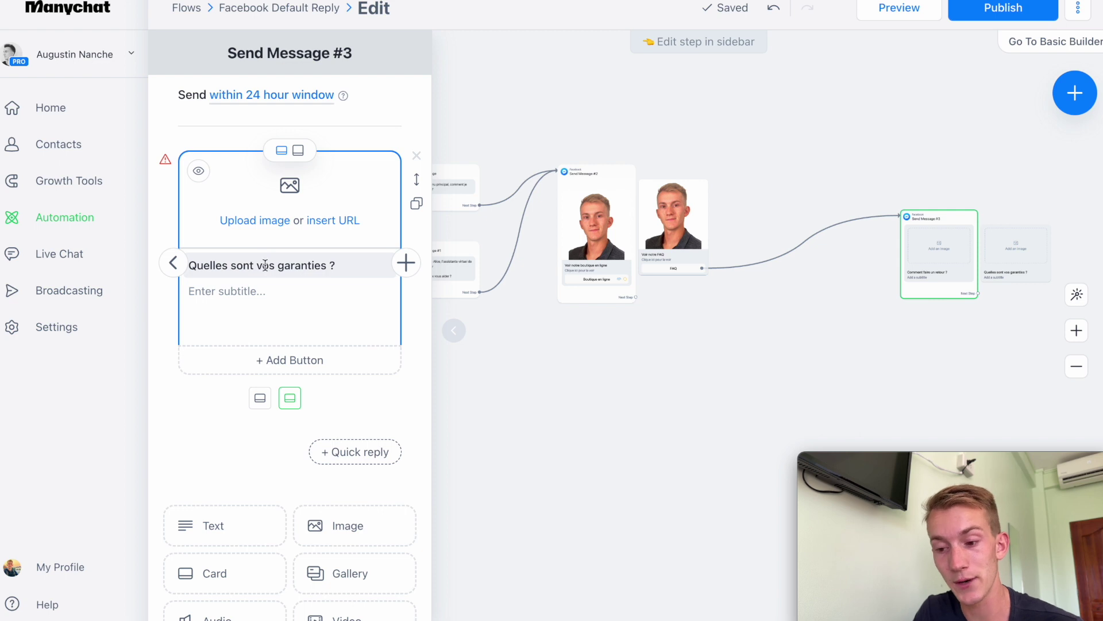
Give the "Quelles sont vos garanties ?" card the subtitle "Clique ici pour voir la réponse" and a "Réponse" button.
left_click(225, 294)
type("Cli")
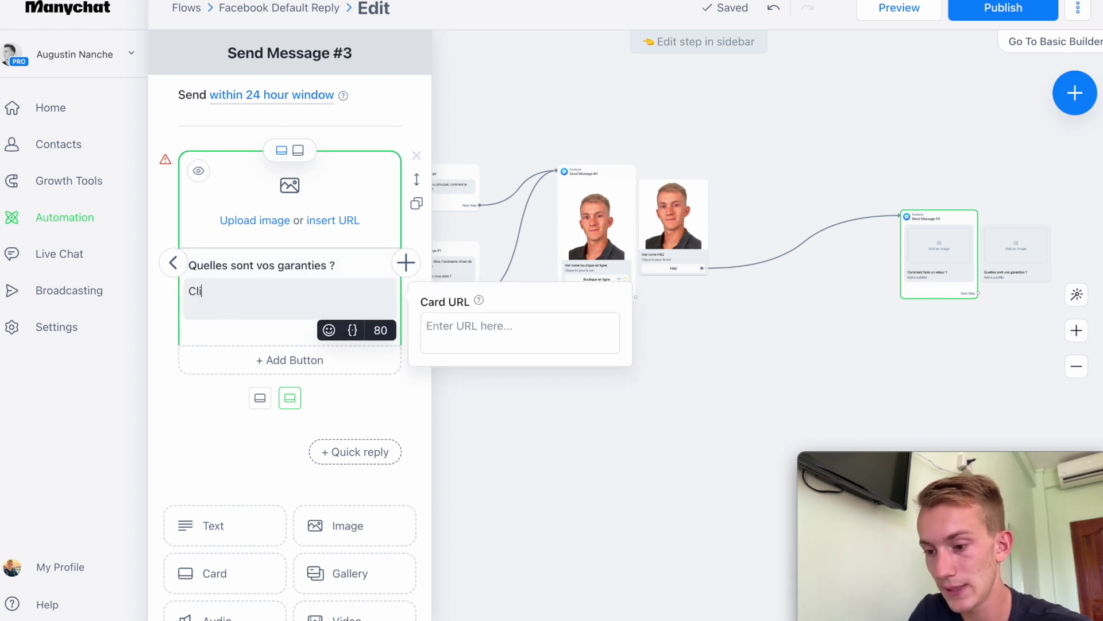
type("que ici pour ")
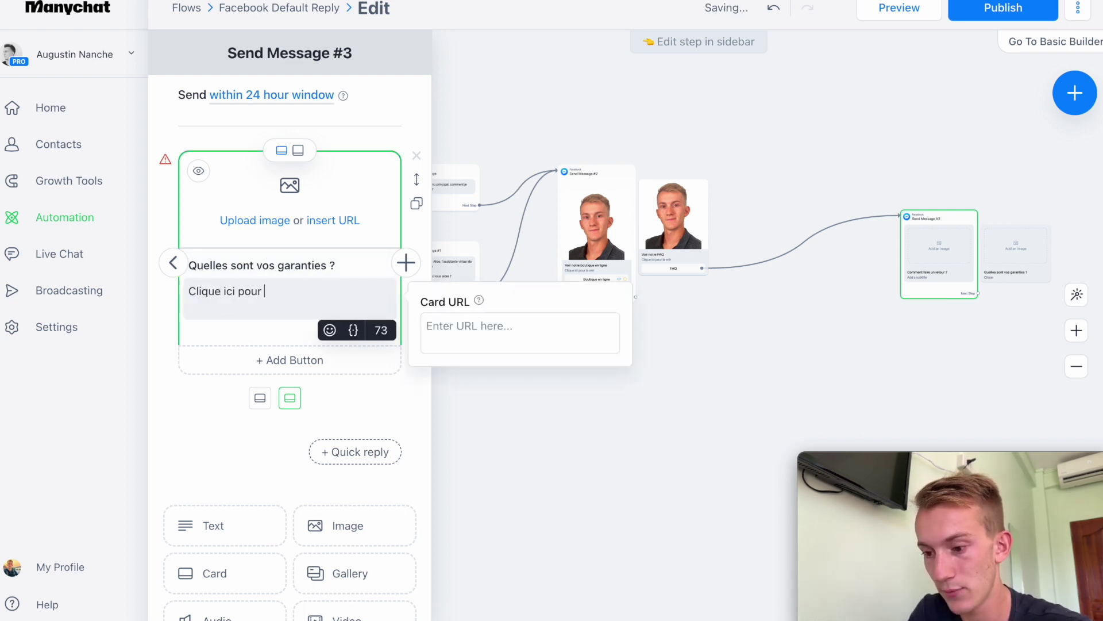
type("oir la rp")
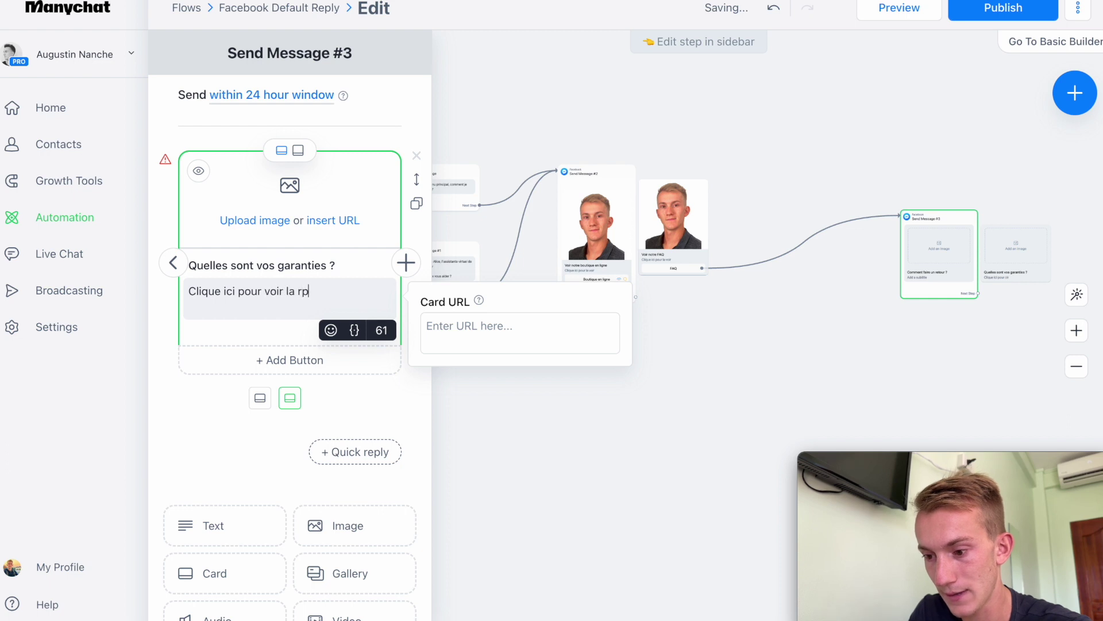
key("BackSpace")
type("éponse")
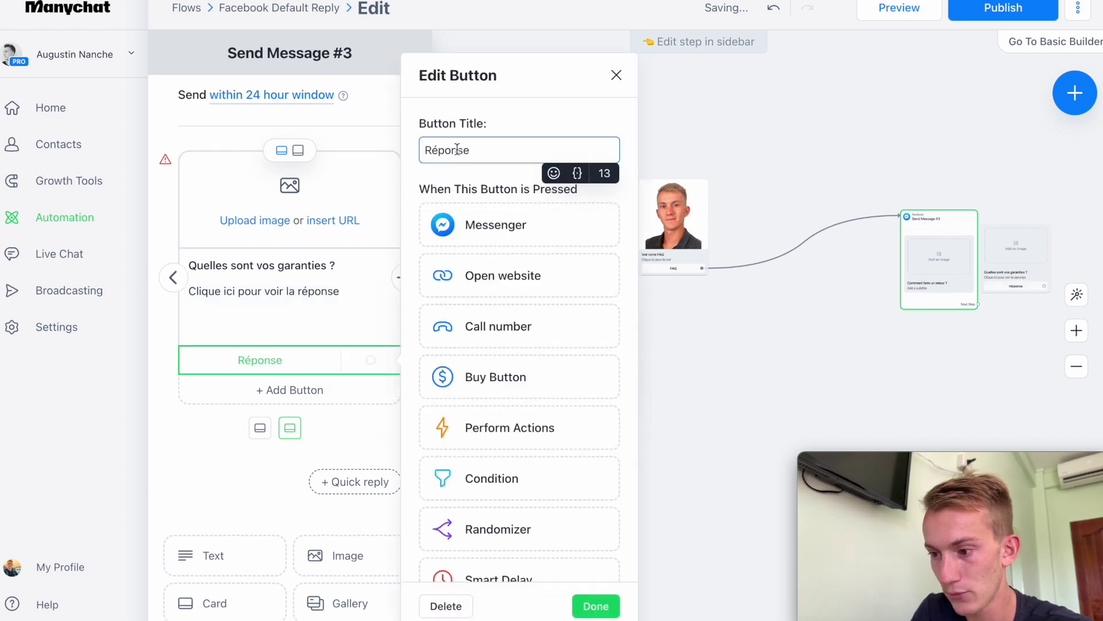
Add a "Réponse" button to the "Comment faire un retour ?" card, reusing the title of the other card's button.
double_click(478, 144)
key("ctrl+c")
left_click(174, 277)
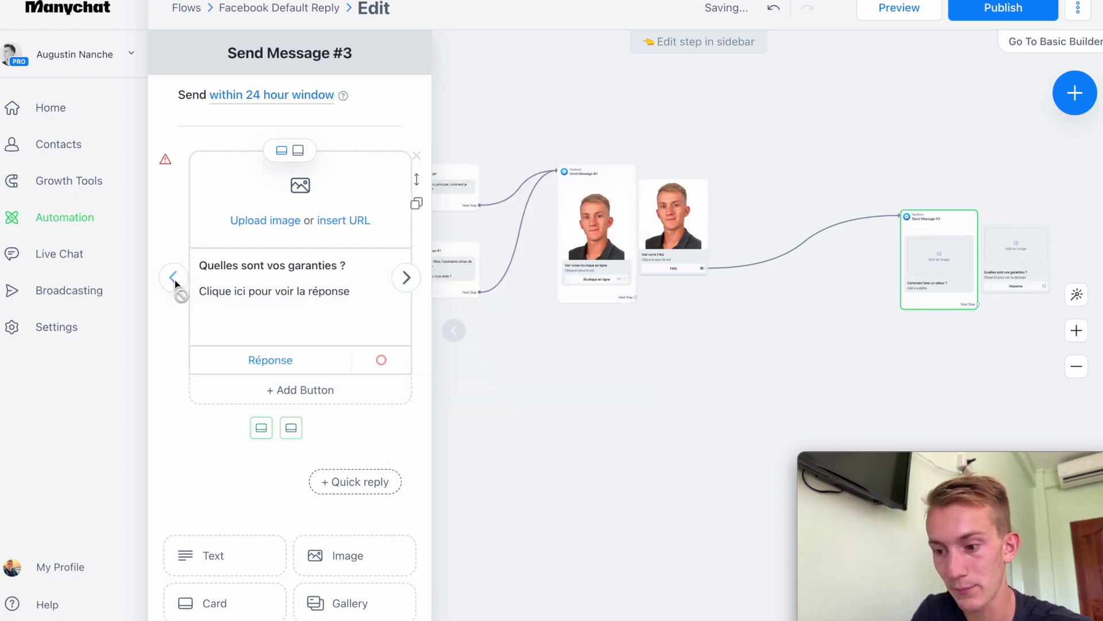
left_click(257, 359)
key("ctrl+v")
Copy the subtitle "Clique ici pour voir la réponse" from the "Quelles sont vos garanties ?" card to the "Comment faire un retour ?" card.
left_click(406, 277)
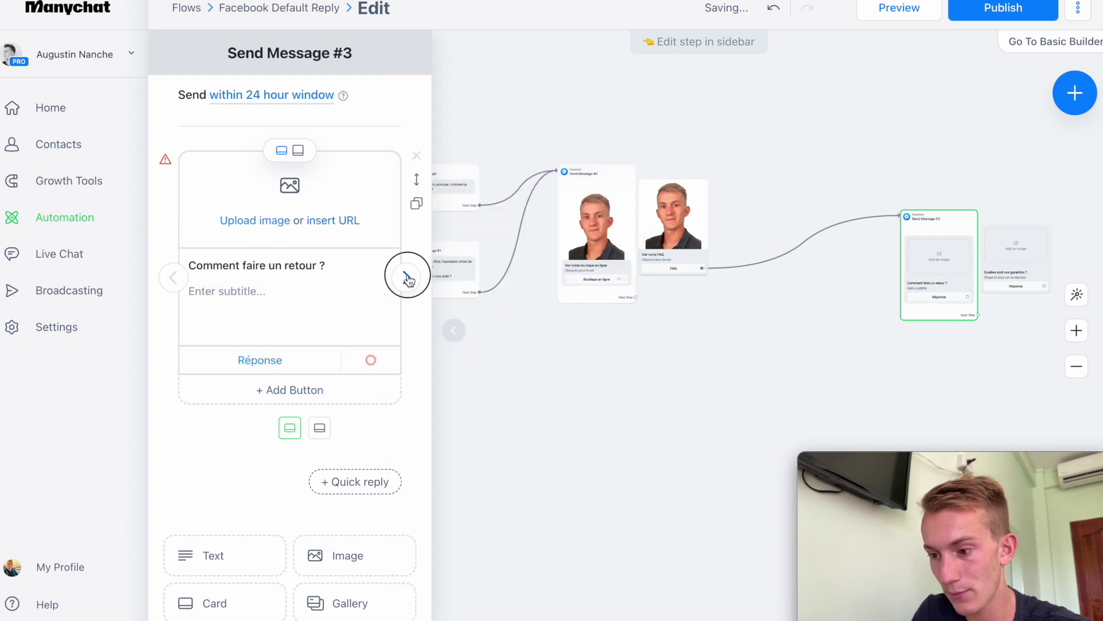
left_click_drag(343, 290, 192, 293)
left_click(173, 278)
left_click(236, 293)
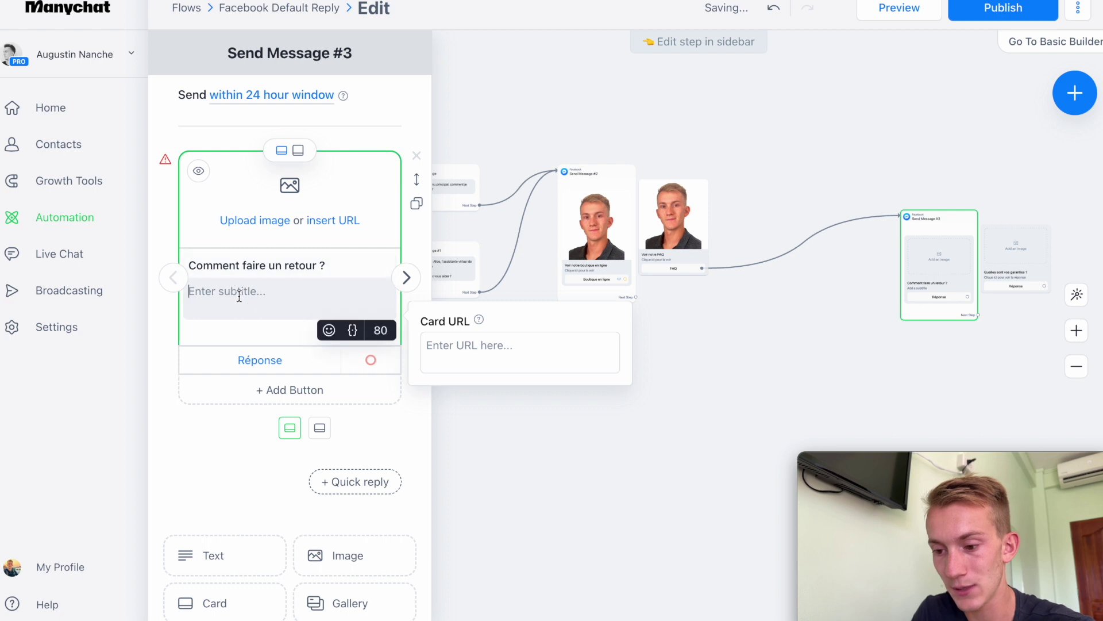
left_click(406, 277)
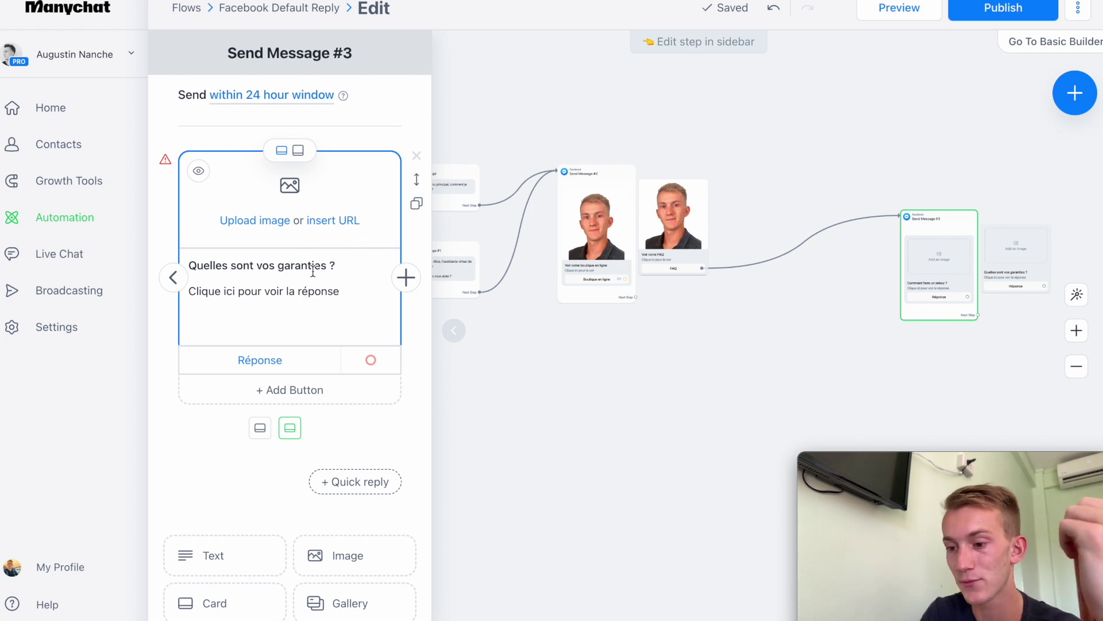
Connect the "Comment faire un retour ?" card's "Réponse" button to a new Messenger message below it containing the text "xxx".
left_click_drag(740, 350, 517, 370)
left_click(1078, 332)
left_click_drag(883, 393, 651, 313)
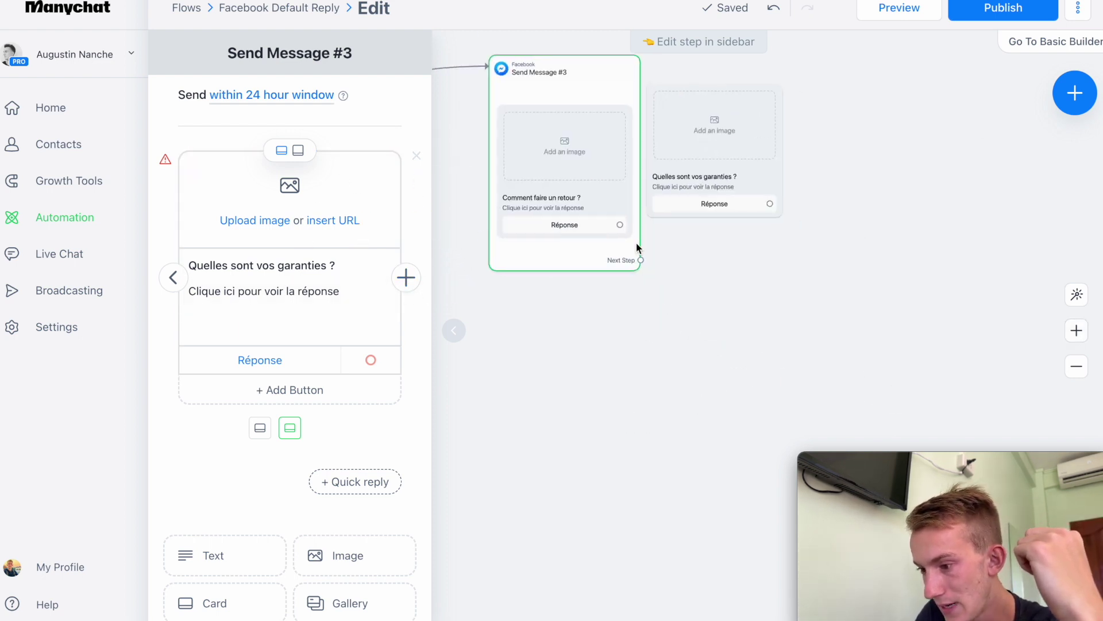
left_click_drag(641, 260, 486, 365)
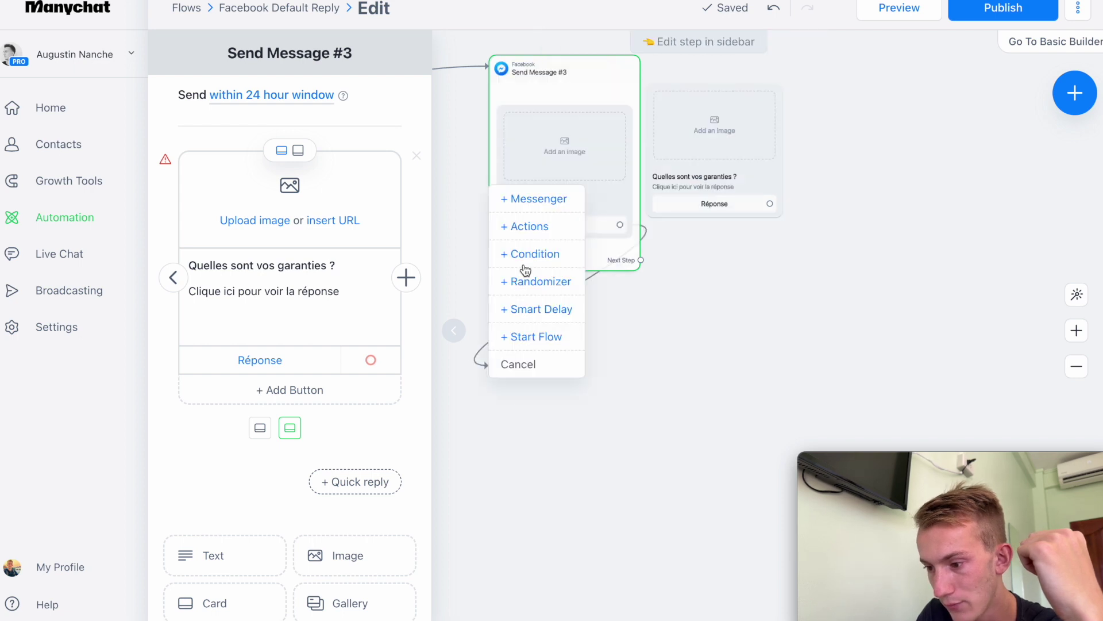
left_click(538, 199)
type("xxx")
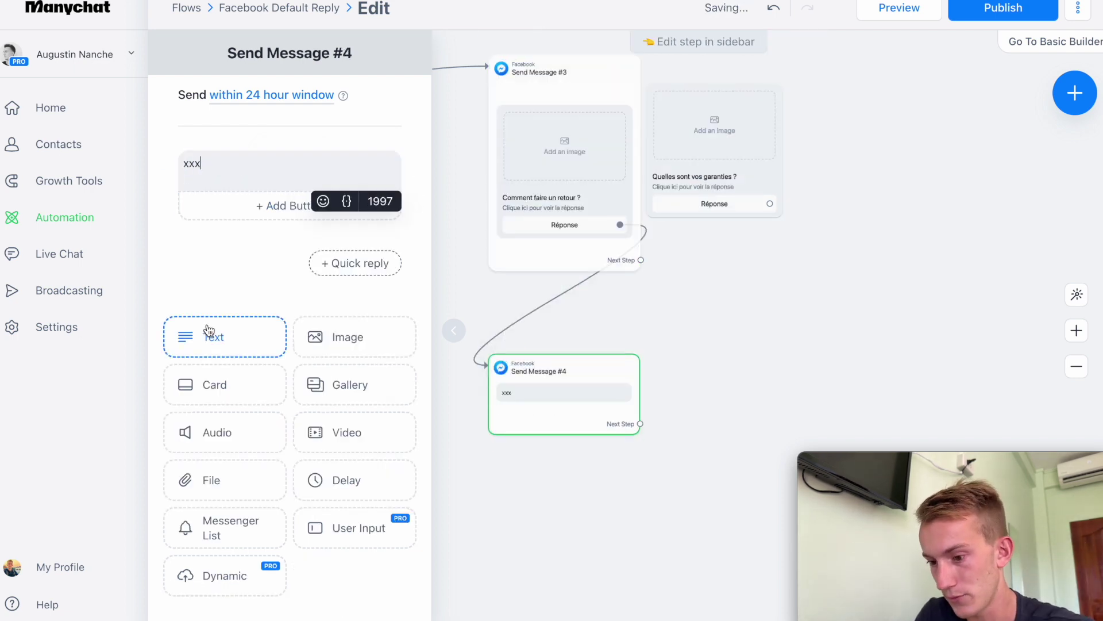
Connect the "Quelles sont vos garanties ?" card's "Réponse" button to a new "xxx" Messenger message, placed beside the first answer message.
left_click_drag(771, 203, 736, 408)
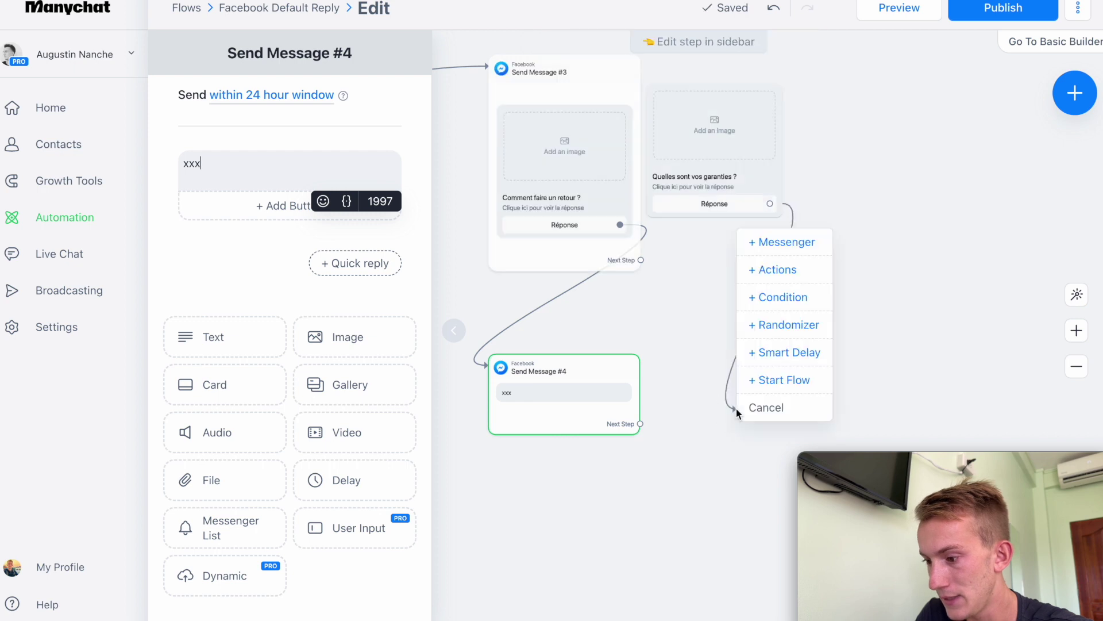
left_click(782, 241)
type("xxx")
left_click_drag(812, 406, 778, 367)
Link both answer messages to a new shared Messenger message reading "J'espère t'avoir aidé ?" and "Que veux-tu faire ?".
left_click_drag(724, 470, 533, 355)
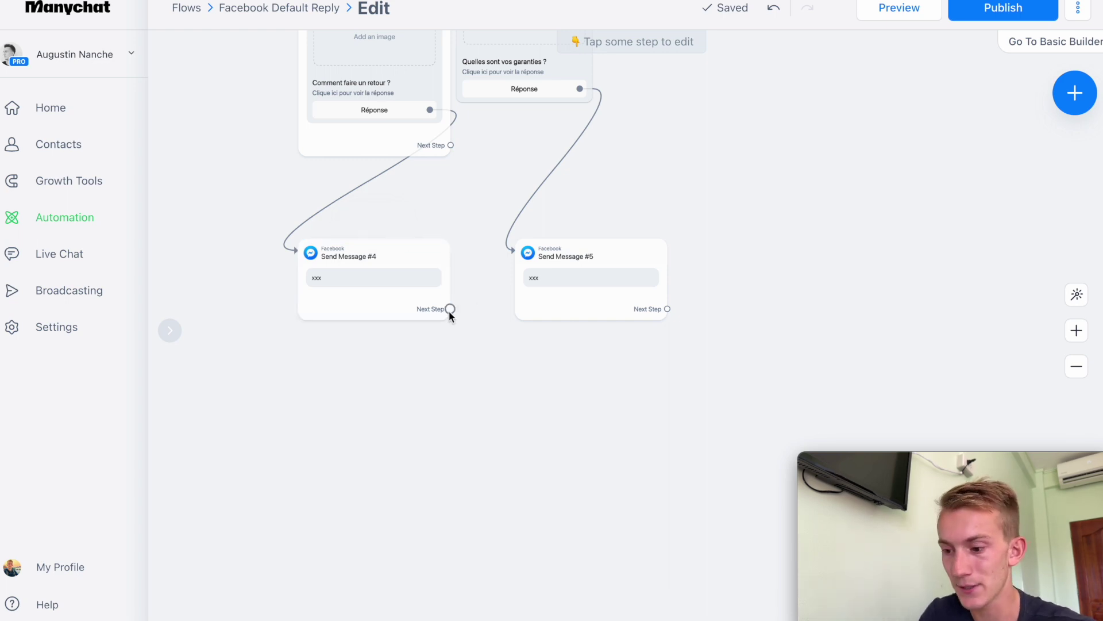
left_click_drag(450, 309, 463, 500)
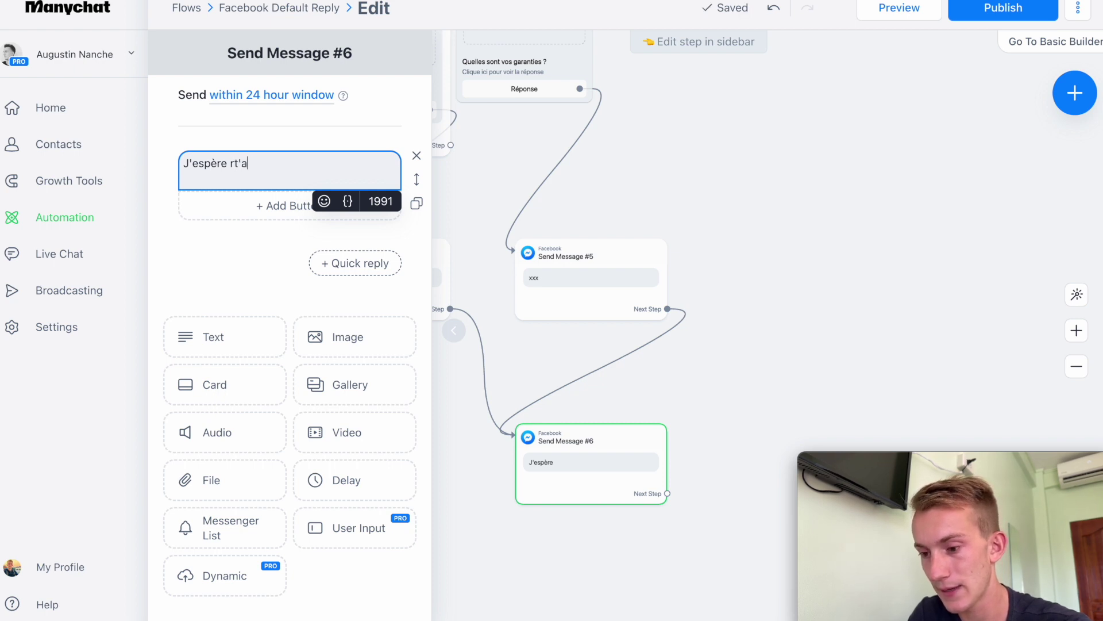
type("ai")
type("dé")
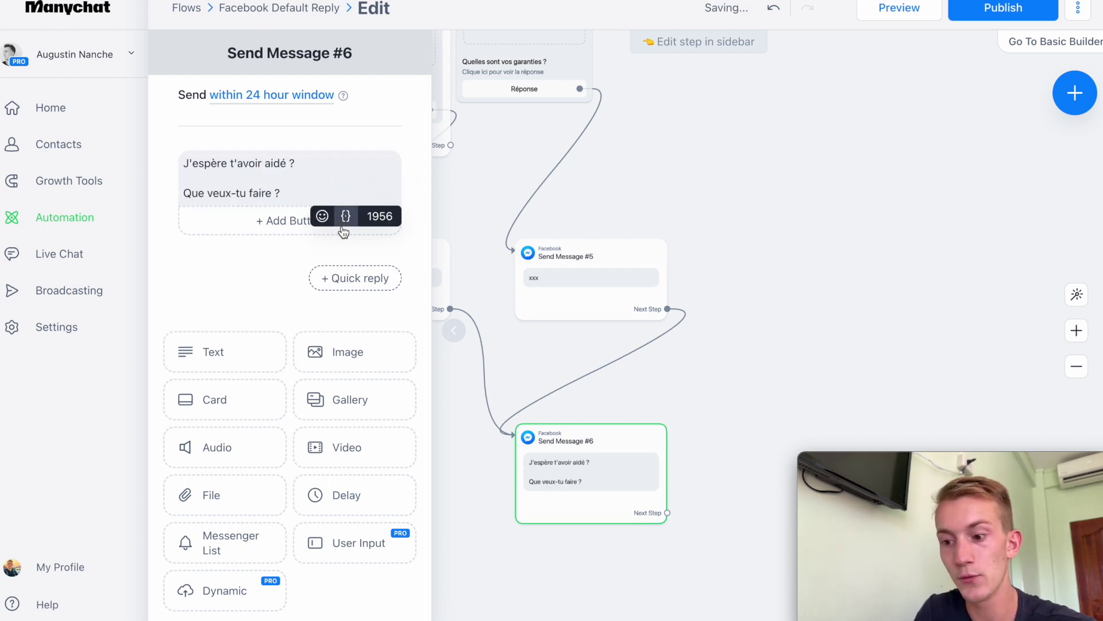
Add a quick reply titled "Revoir la FAQ" to the "J'espère t'avoir aidé ?" message.
left_click(342, 274)
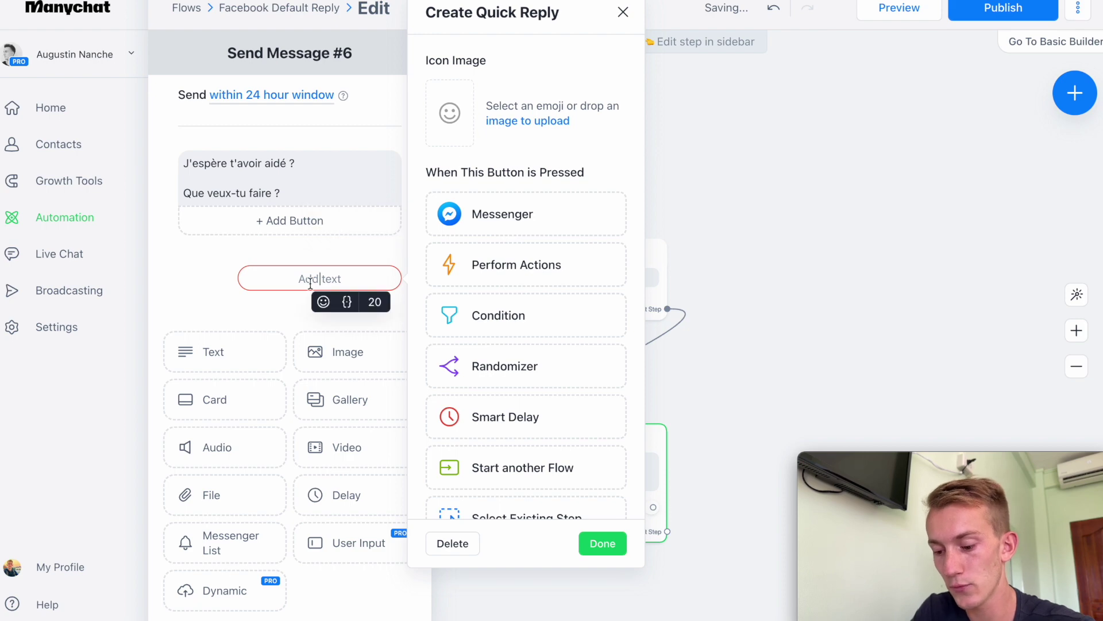
type("Revoir la FAQ")
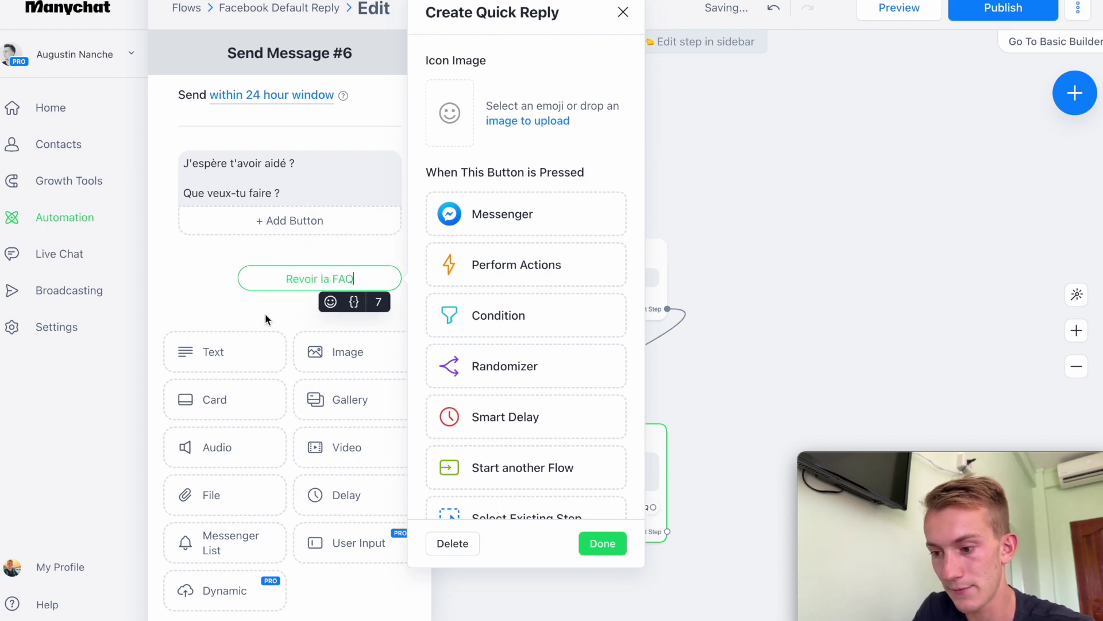
left_click(264, 320)
Add a second quick reply titled "Retourner au menu" to the same message.
left_click(343, 317)
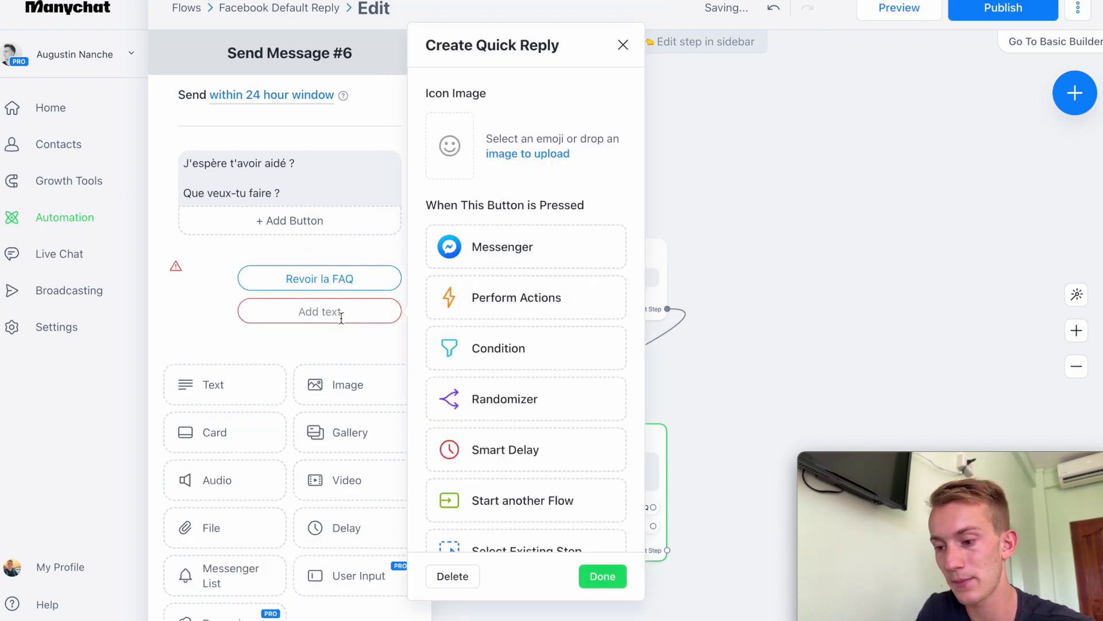
left_click(342, 318)
type("r")
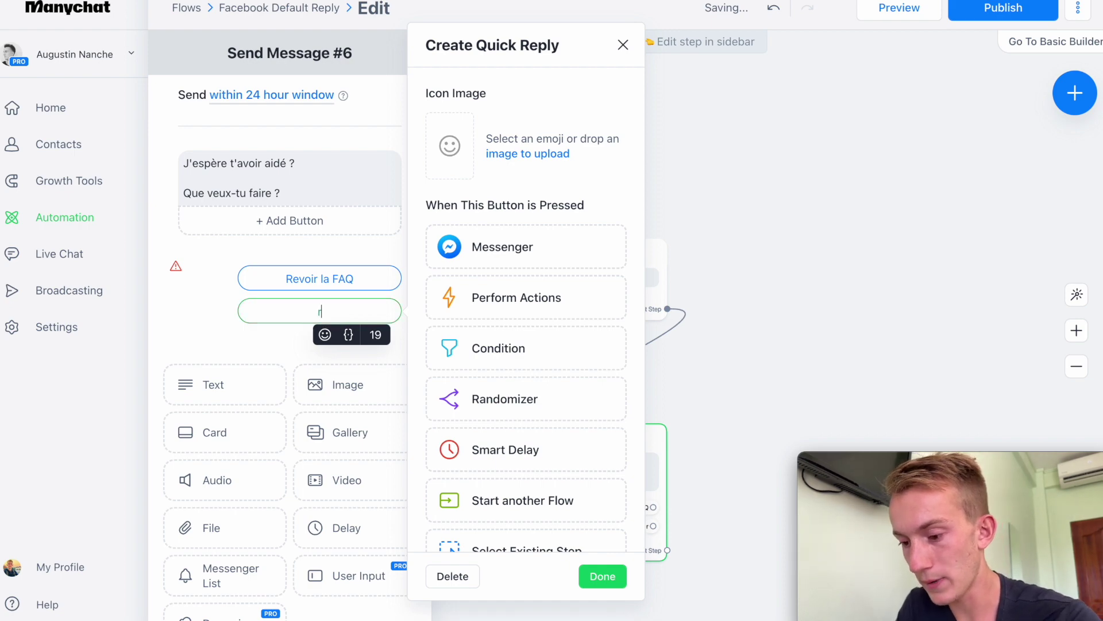
type("etourner au")
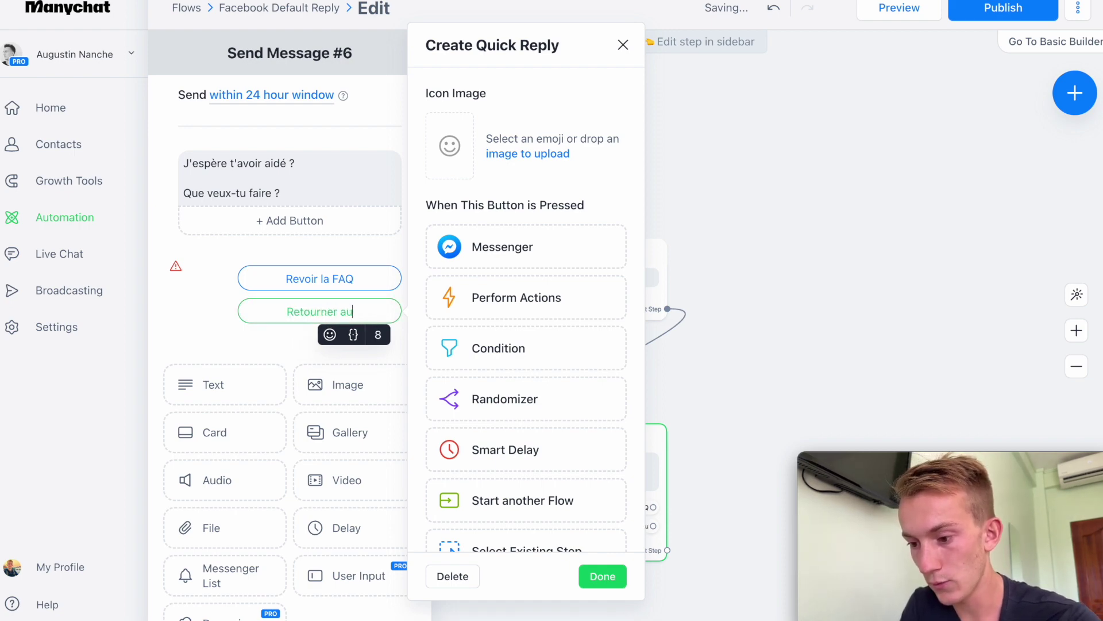
type(" emn")
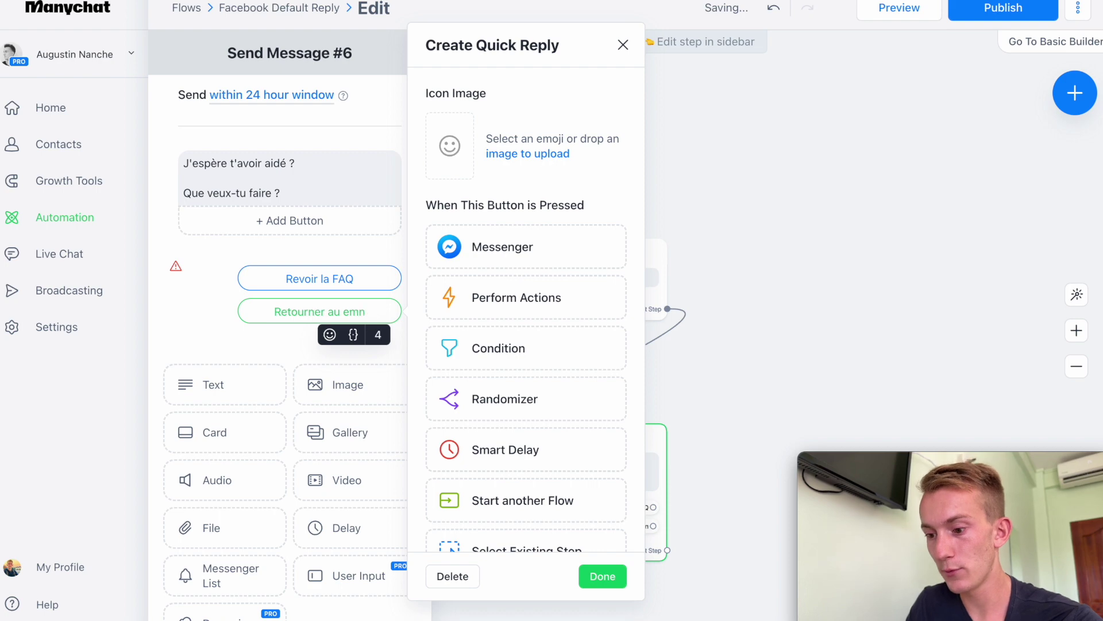
key("BackSpace")
key("BackSpace")
key("BackSpace")
type("menu")
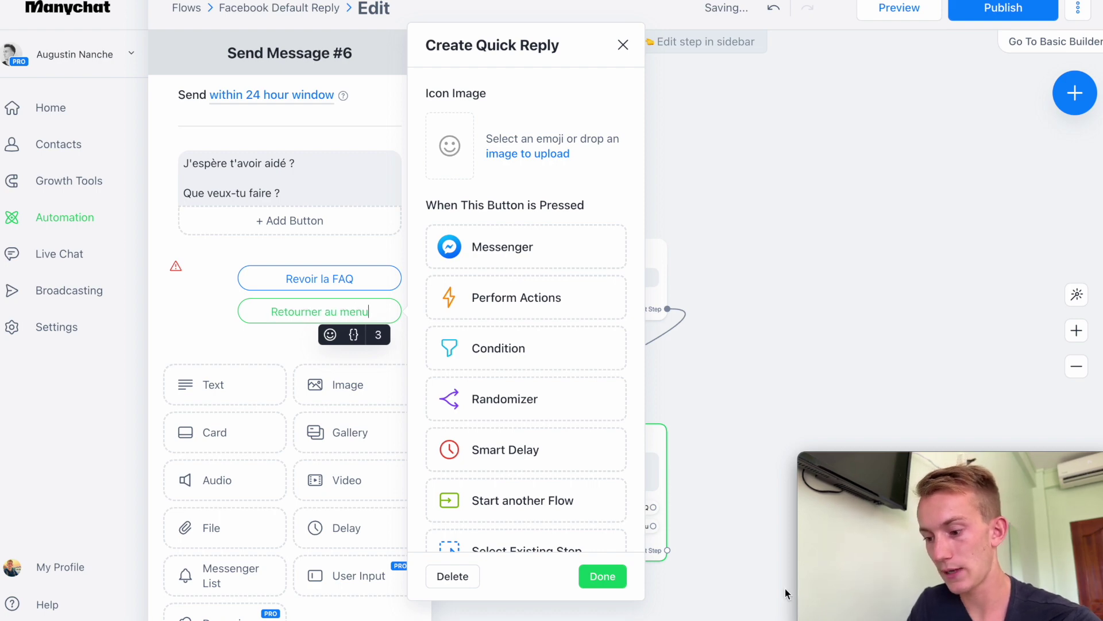
left_click(615, 584)
Link the "Revoir la FAQ" quick reply back to the FAQ gallery message and "Retourner au menu" back to the menu gallery message.
left_click(1078, 366)
left_click_drag(773, 370, 889, 333)
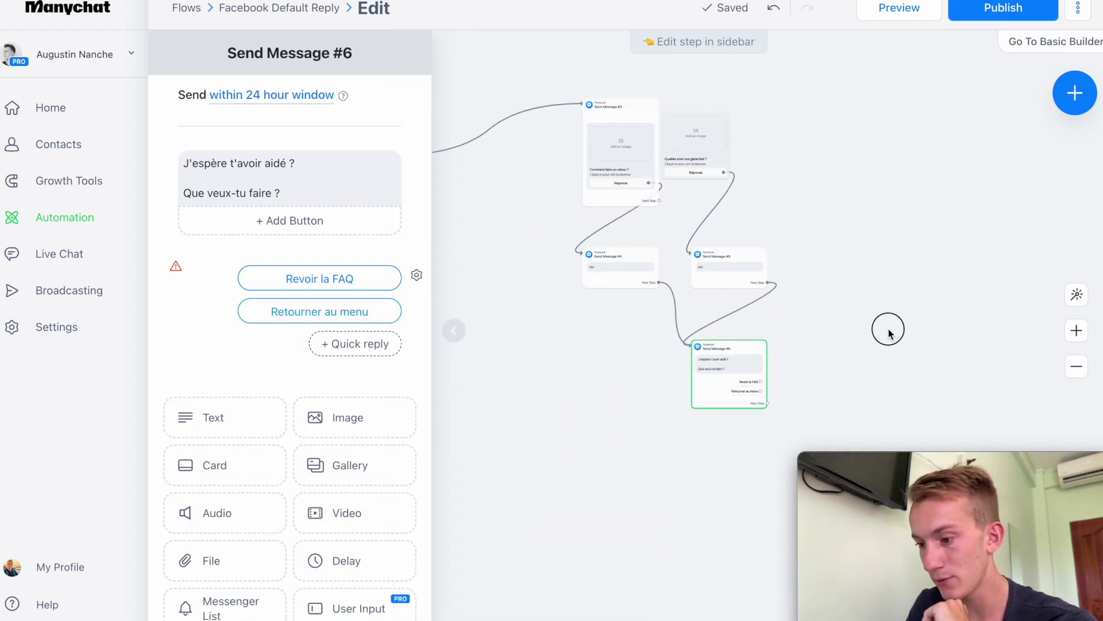
right_click(888, 330)
left_click_drag(583, 351, 781, 371)
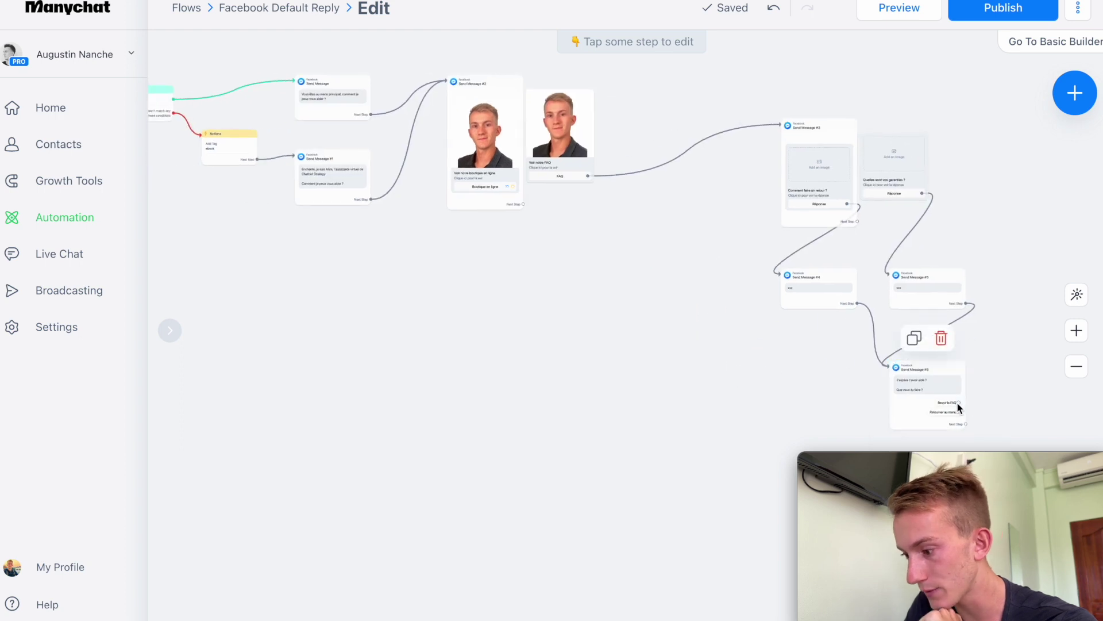
left_click_drag(959, 402, 880, 181)
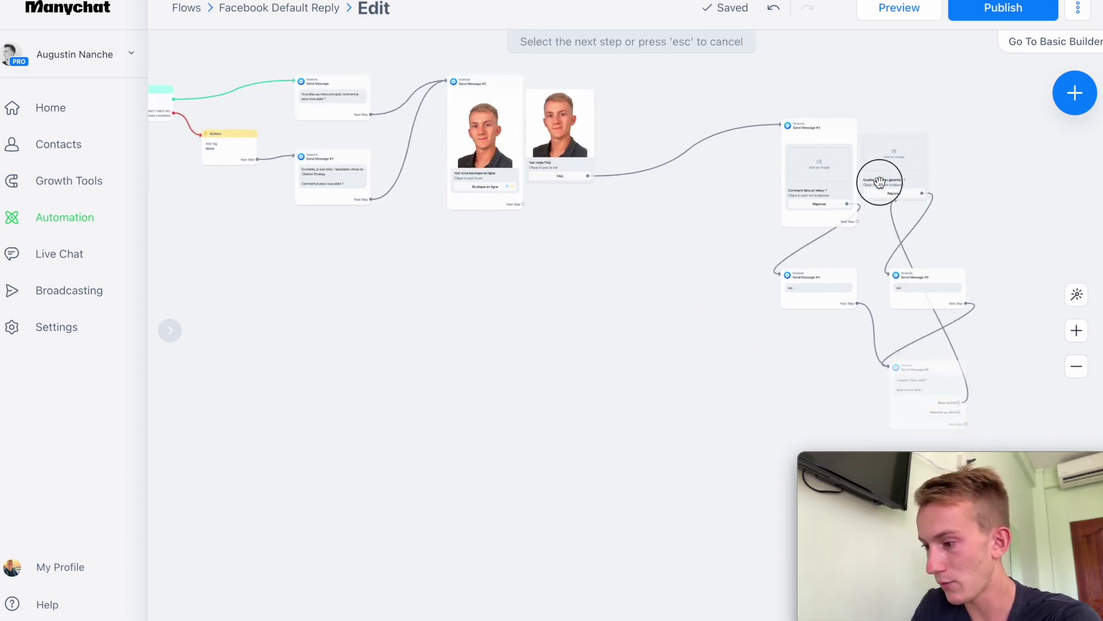
left_click(830, 147)
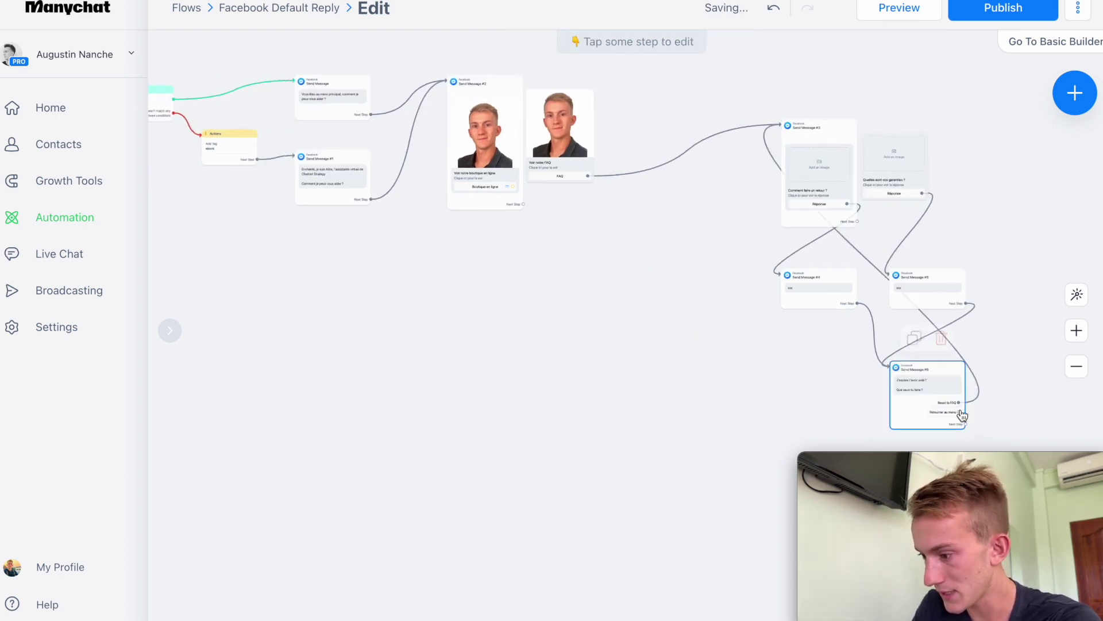
left_click_drag(960, 412, 483, 85)
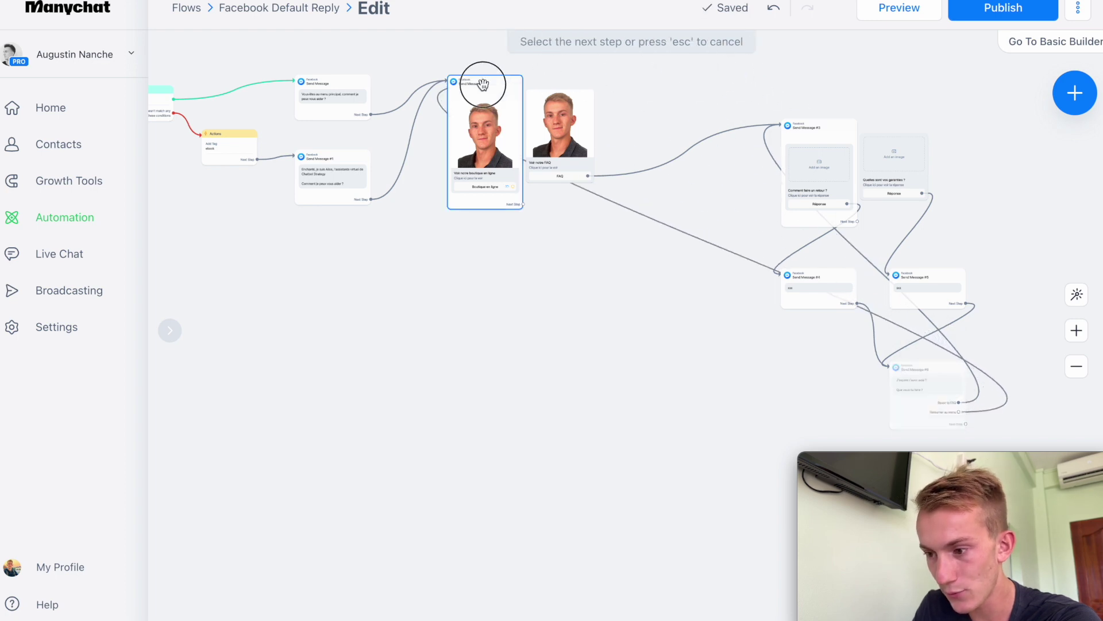
left_click(483, 84)
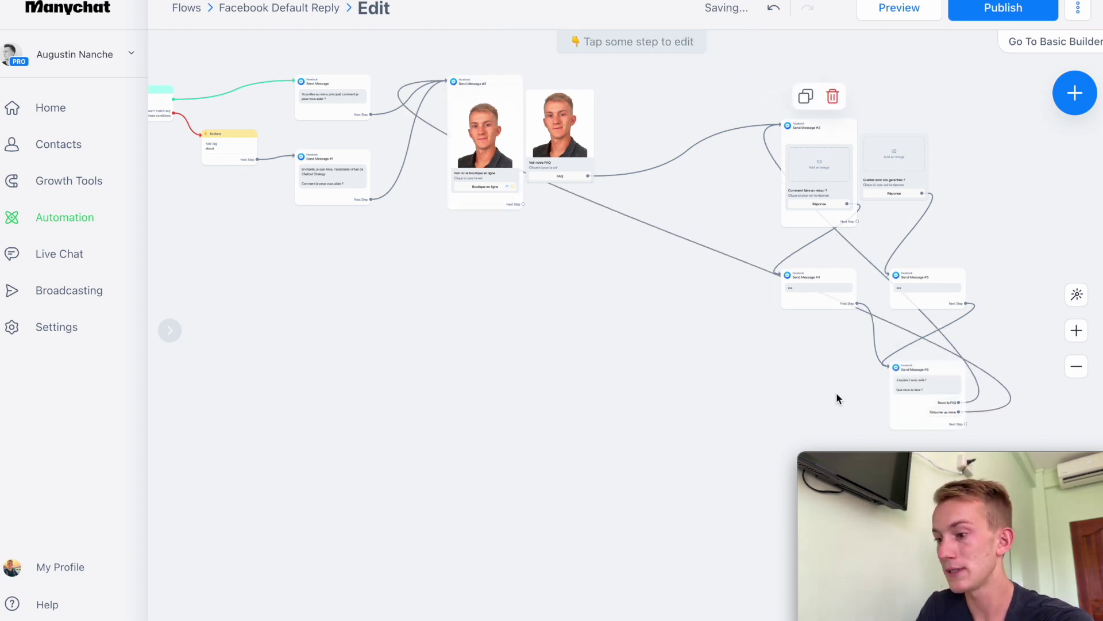
Add a second button titled "Parler à un humain" to the menu gallery's "Voir notre boutique en ligne" card.
left_click(1077, 331)
left_click(505, 177)
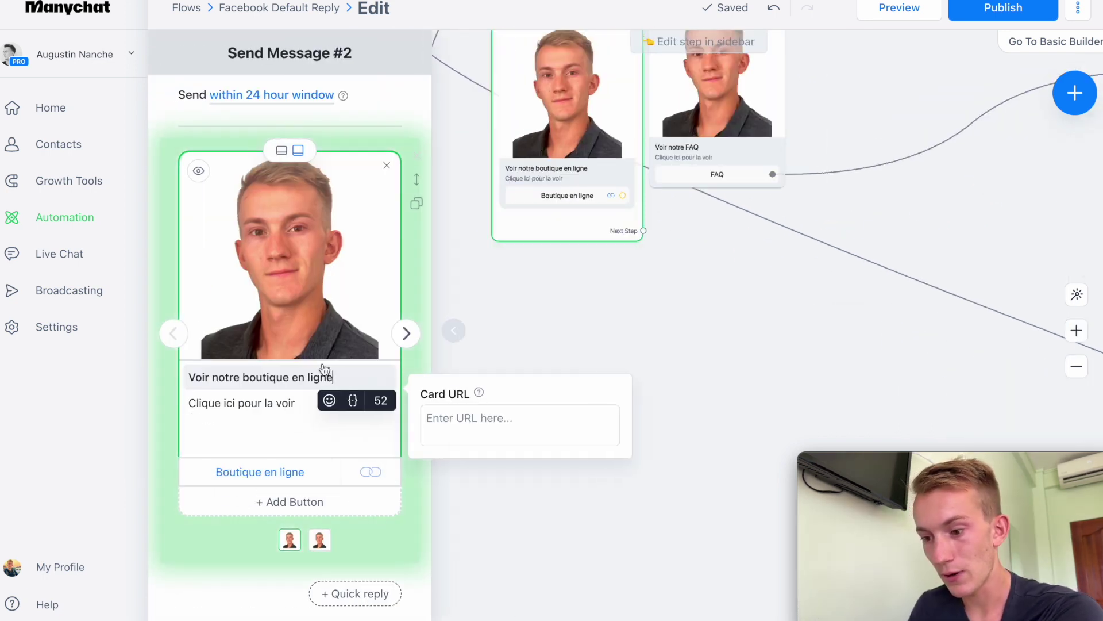
scroll(322, 373, "down", 2)
left_click(289, 454)
type("P")
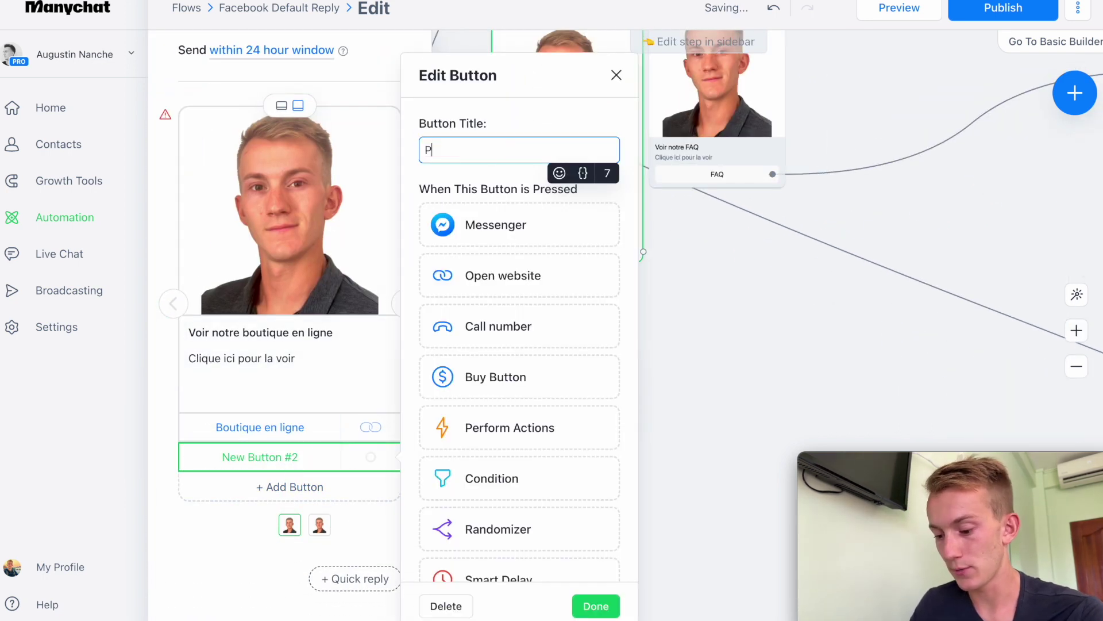
type("arler à un hum")
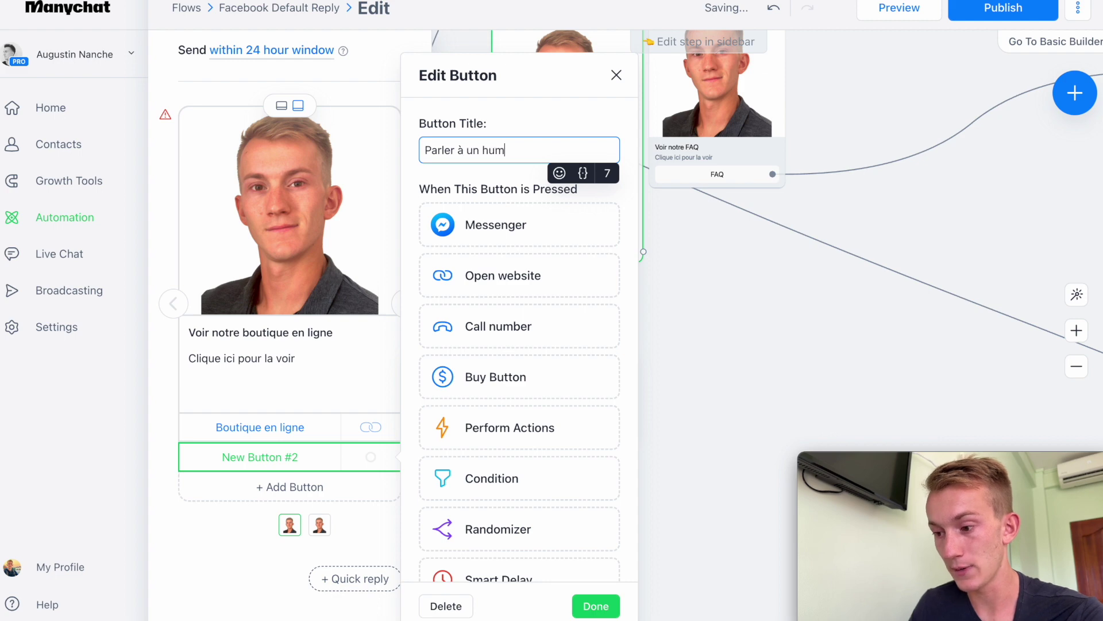
type("ain")
Copy the "Parler à un humain" title and use it for a second button on the "Voir notre FAQ" card.
triple_click(507, 150)
key("ctrl+c")
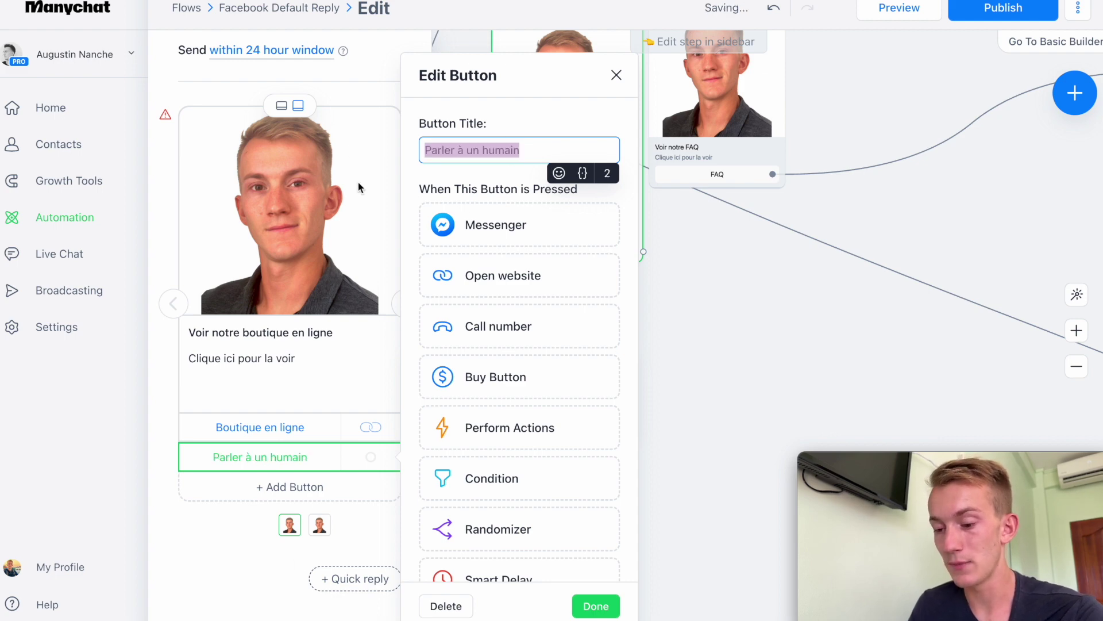
left_click(296, 403)
left_click(407, 305)
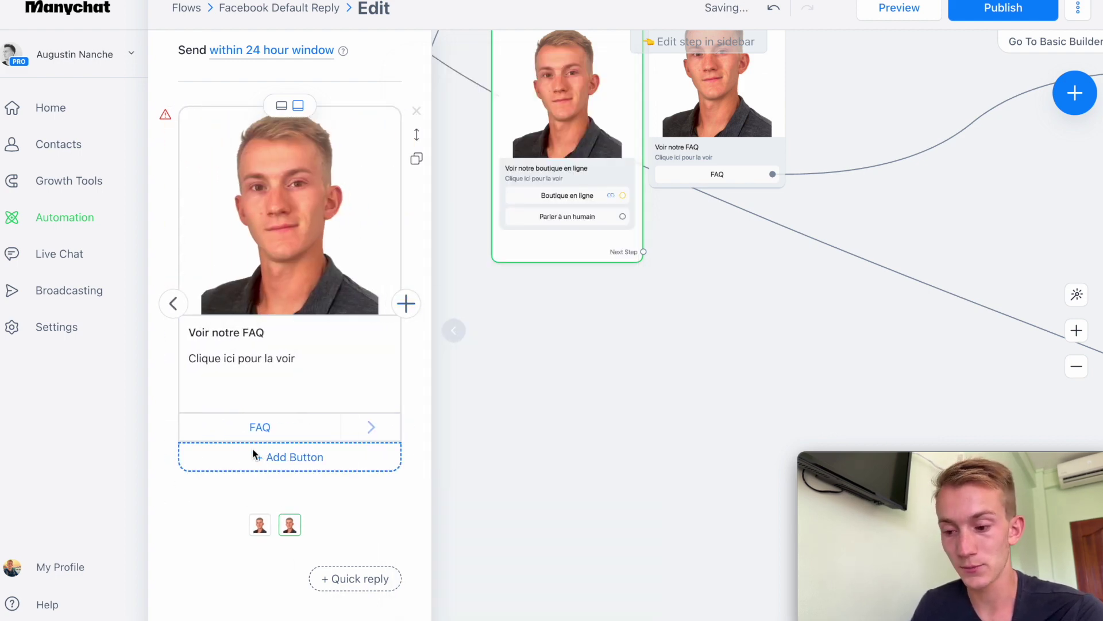
left_click(256, 454)
key("ctrl+v")
left_click(594, 607)
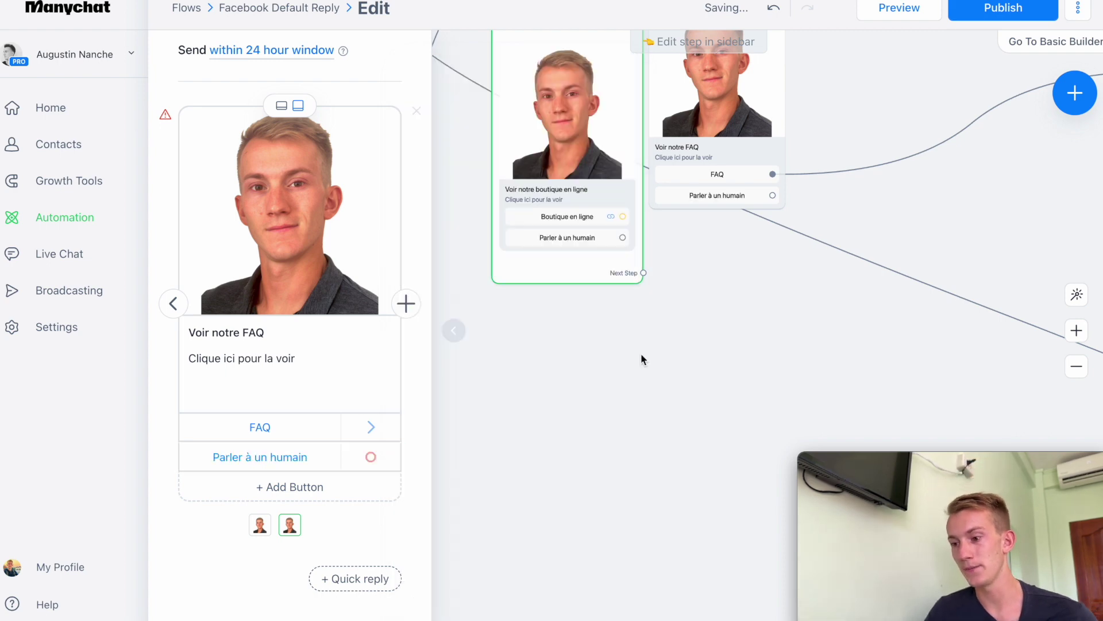
Connect the "Parler à un humain" buttons of both menu cards to one new Messenger message placed below the gallery.
left_click_drag(622, 237, 517, 505)
left_click(574, 344)
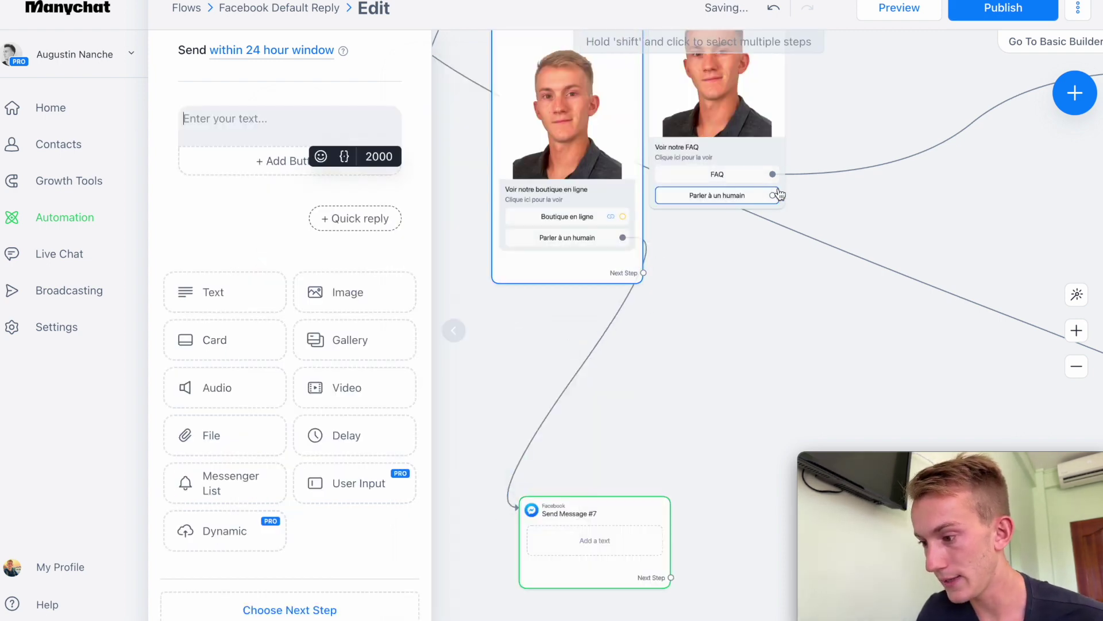
left_click_drag(772, 195, 551, 525)
Write "Écrit ta question cidssous et on y répondra rapidement" as the text of the new human-contact message.
left_click(219, 137)
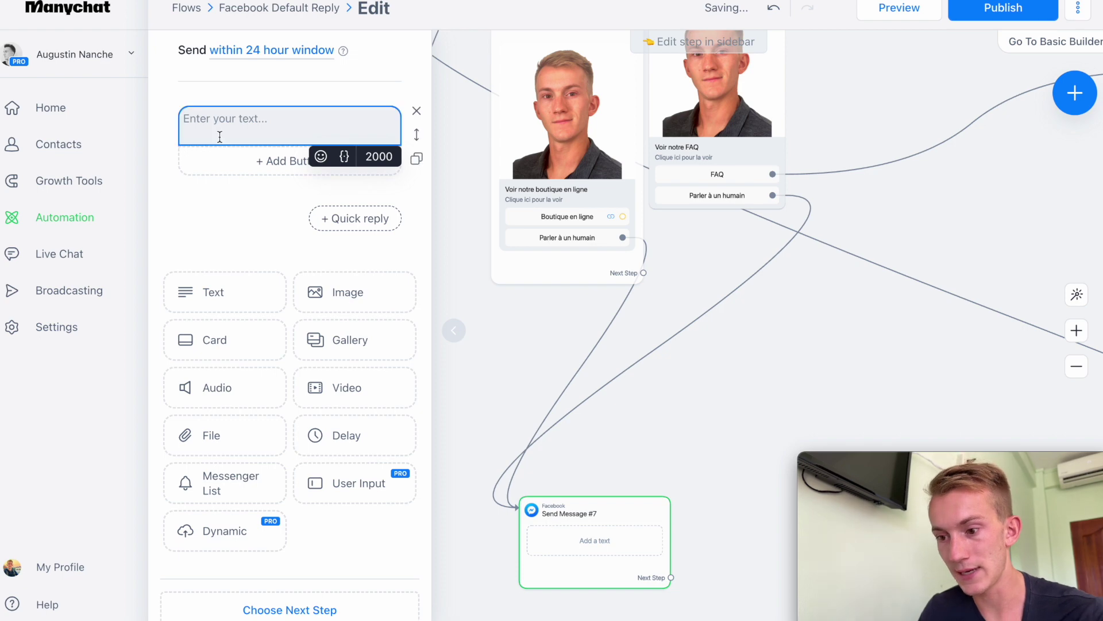
type("Écrit ta ques")
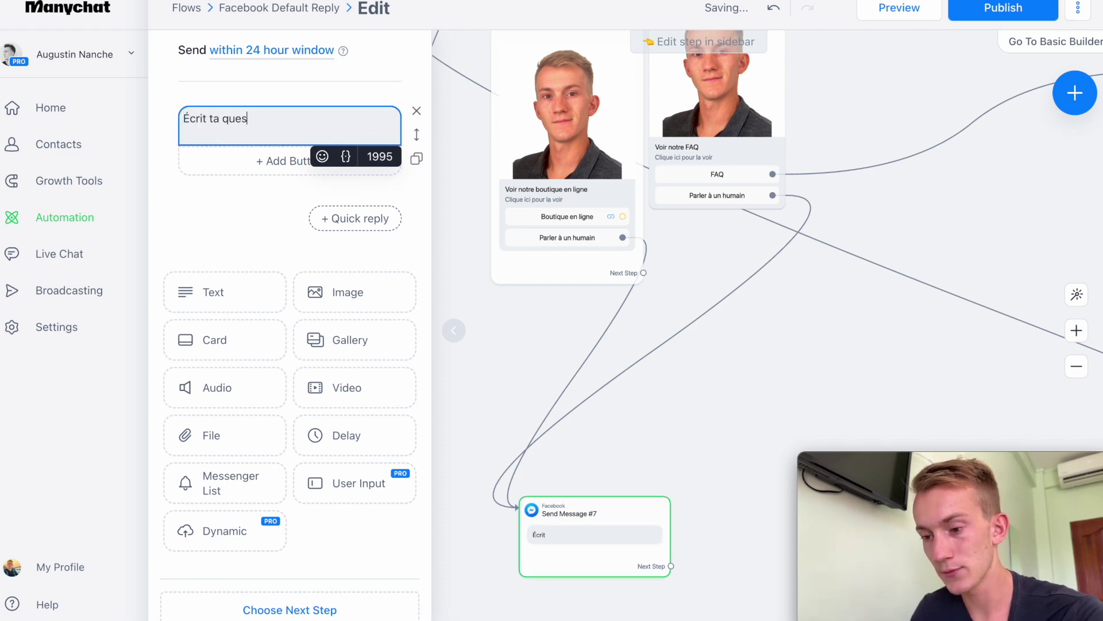
type("tion cidssous et on y rép")
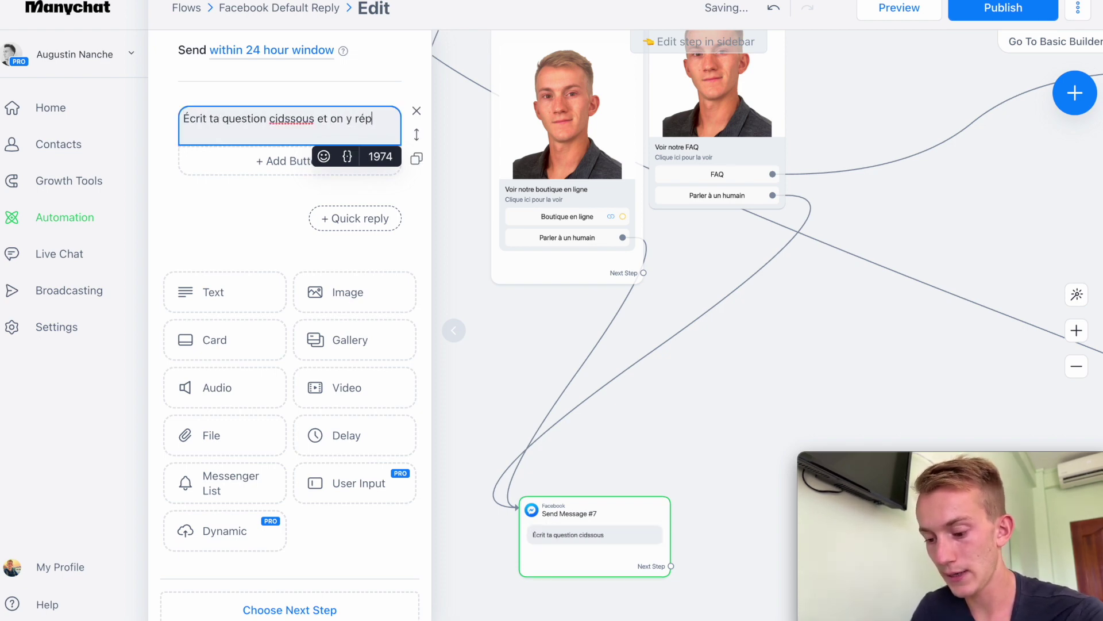
type("ondra rapidement ?")
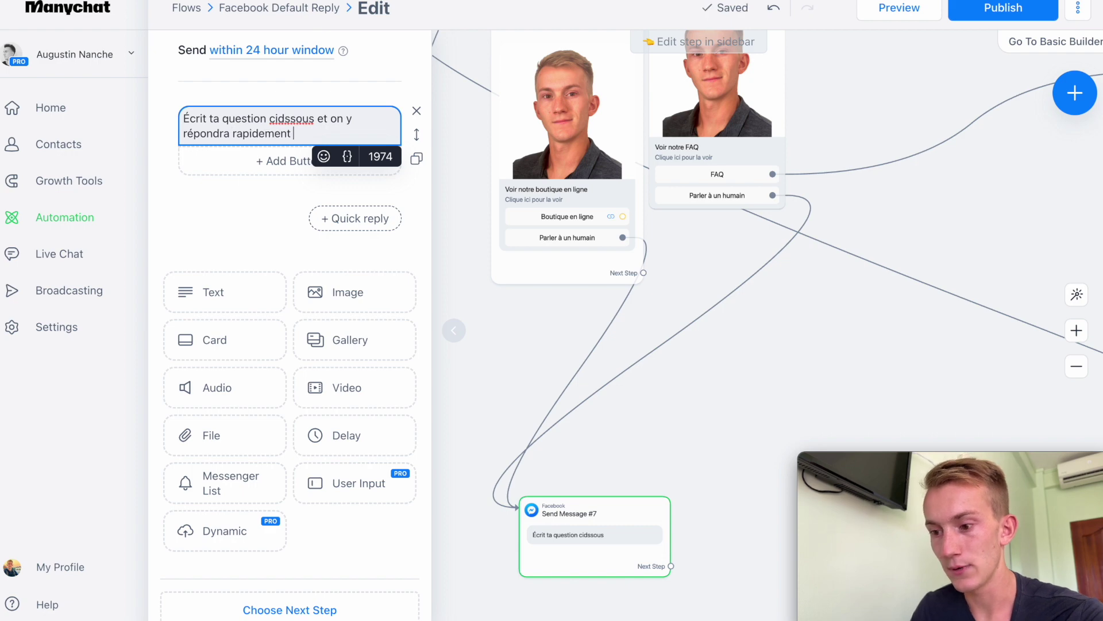
Add the 👇 emoji at the end of the human-contact message and leave its editing.
left_click(322, 157)
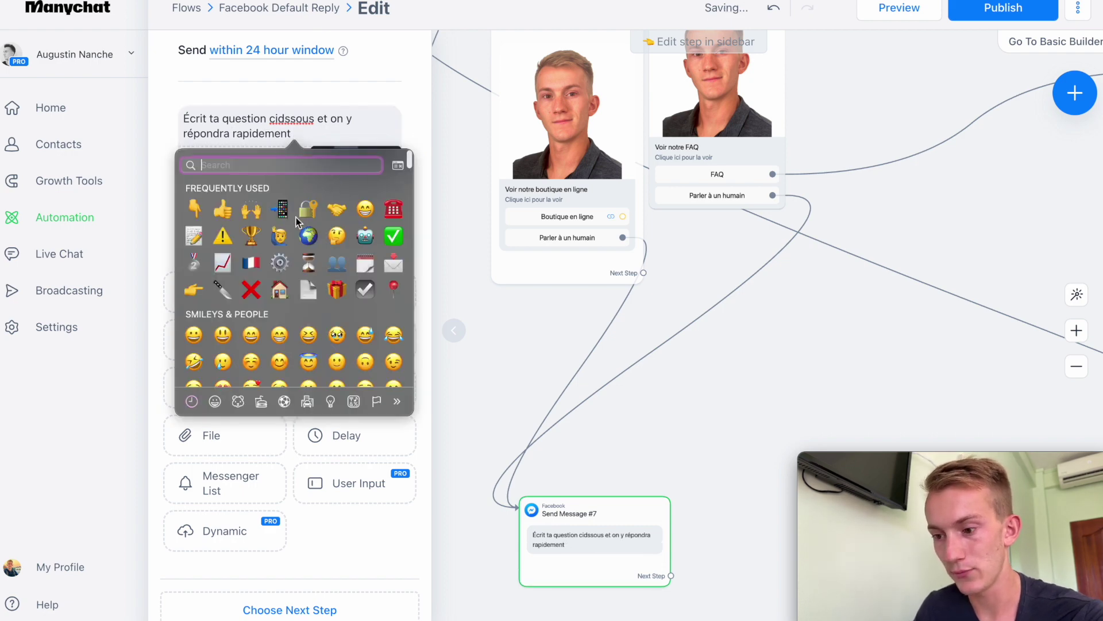
left_click(194, 210)
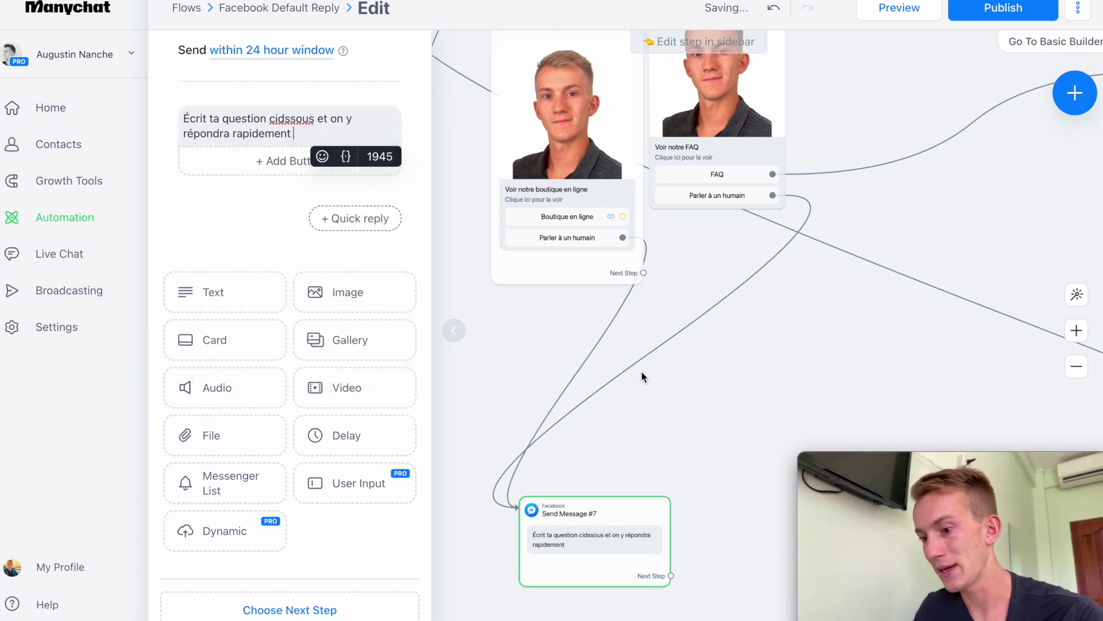
left_click(1076, 366)
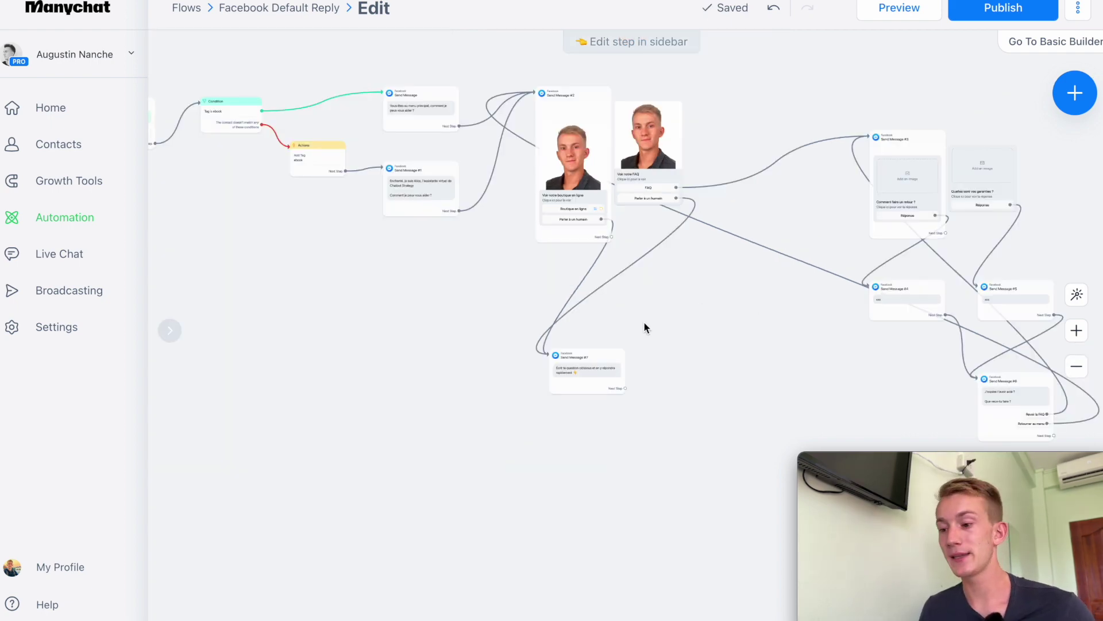
Open the FB : MENU template flow and examine its starting step, conditions, tag action and greeting messages.
mouse_move(599, 374)
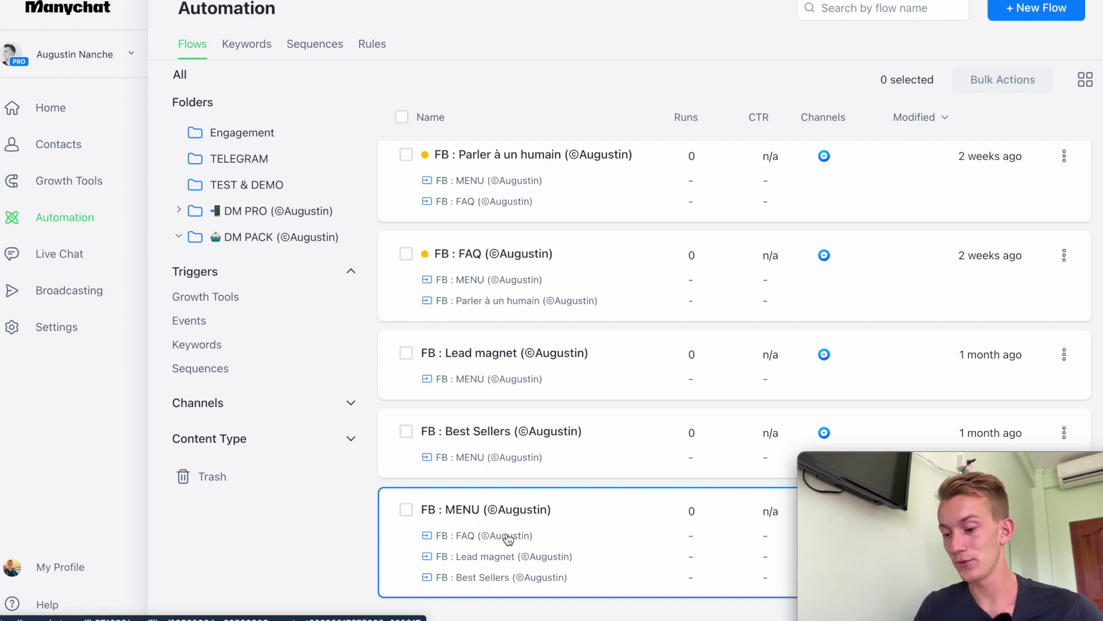
left_click(508, 539)
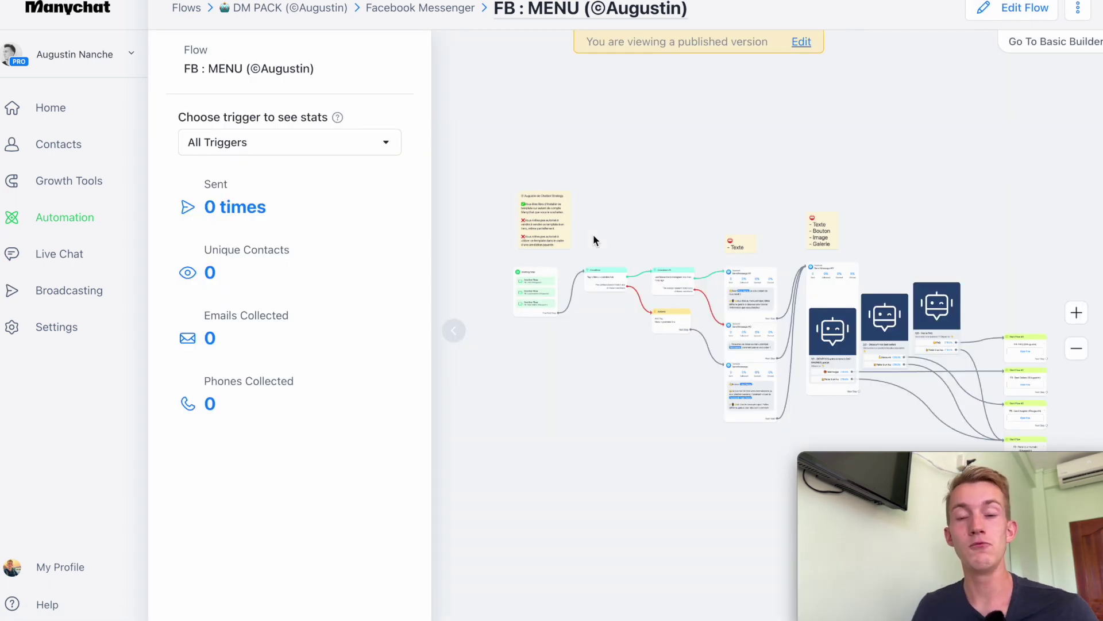
left_click_drag(857, 171, 784, 106)
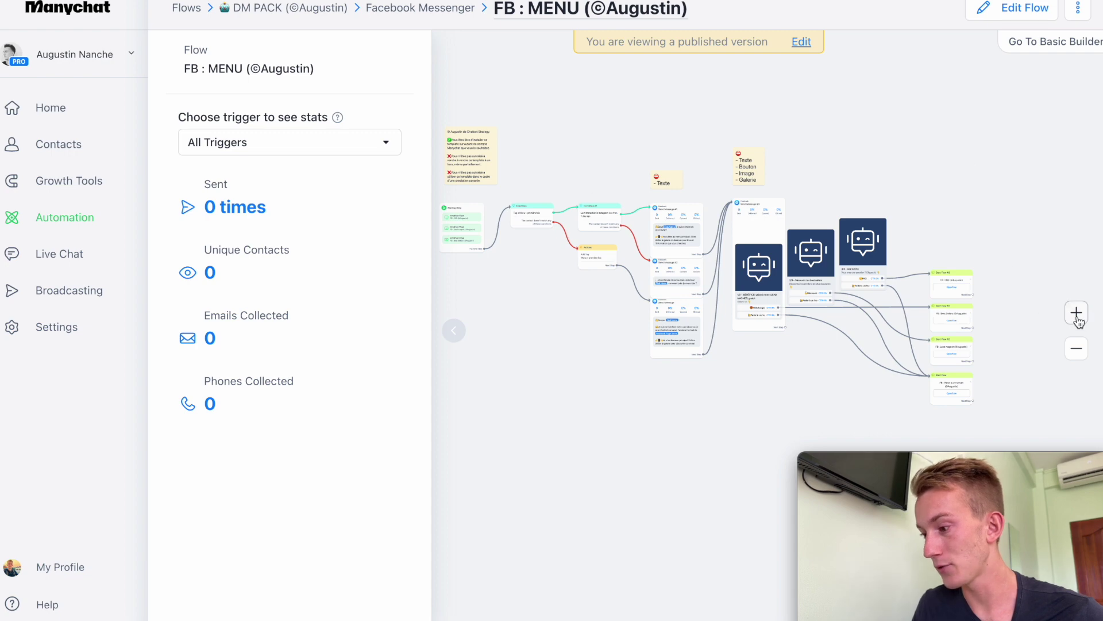
left_click(1076, 313)
left_click(547, 335)
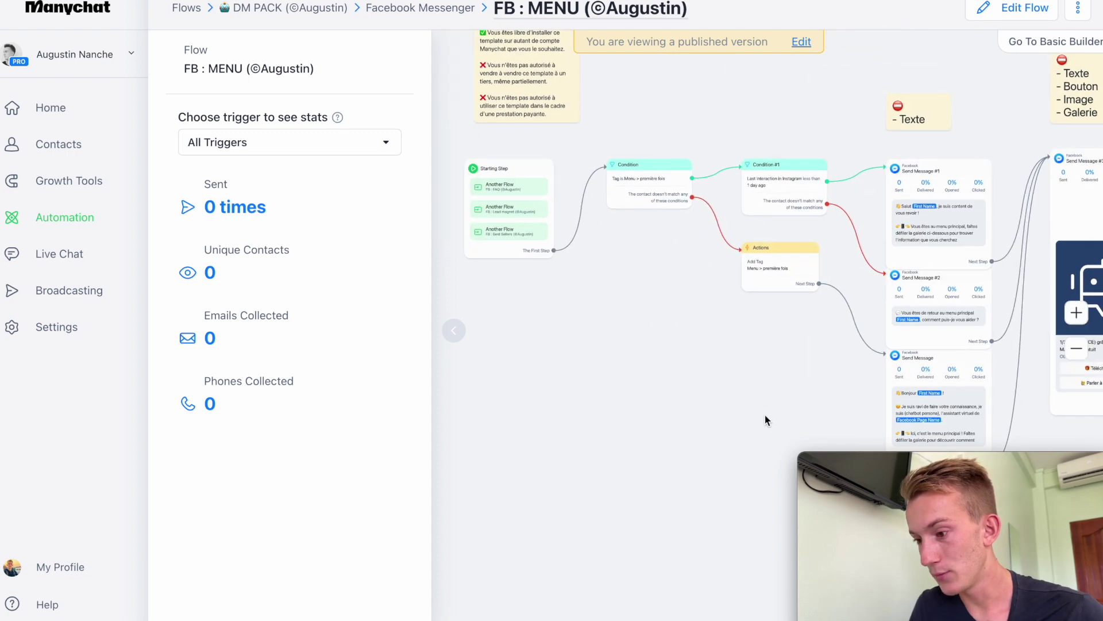
left_click(500, 277)
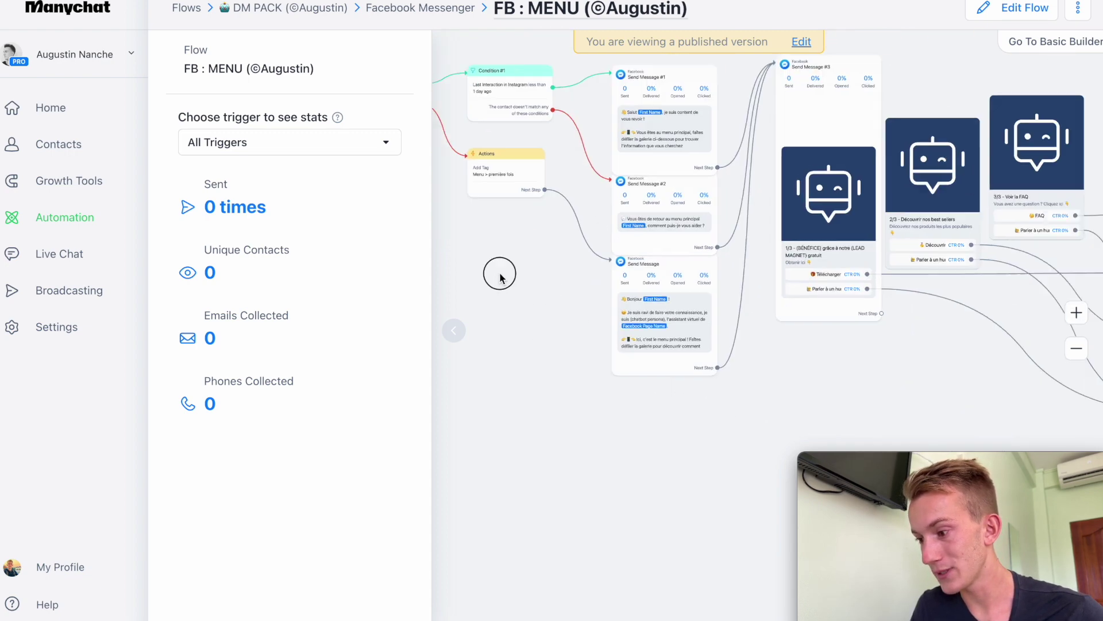
left_click_drag(500, 274, 476, 267)
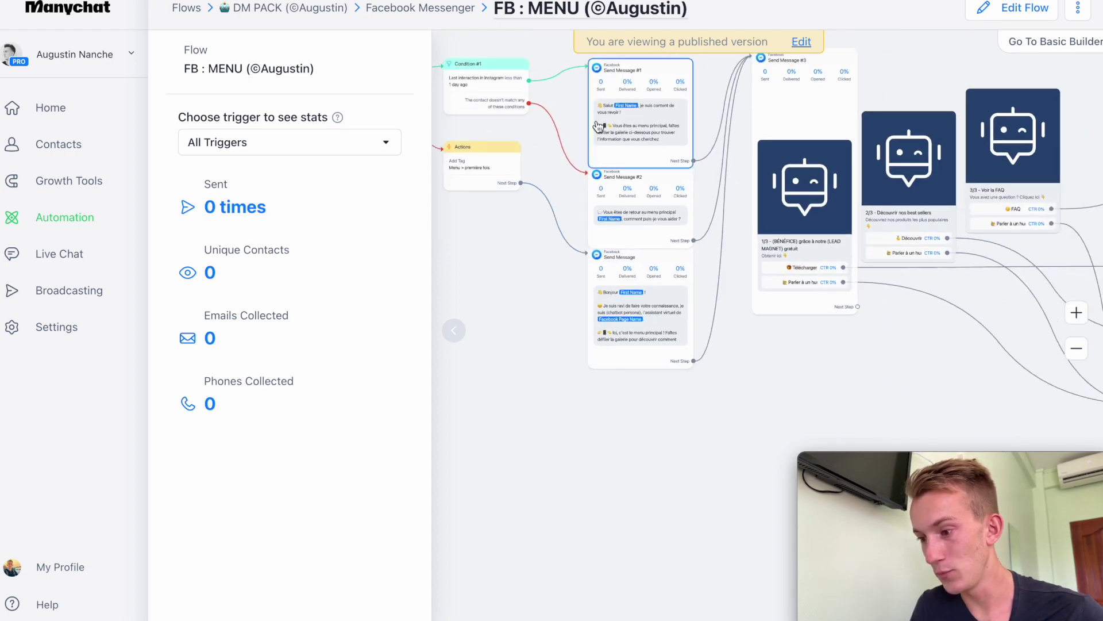
Examine the FB : MENU gallery cards and the separate flows their buttons start.
left_click_drag(789, 408, 535, 419)
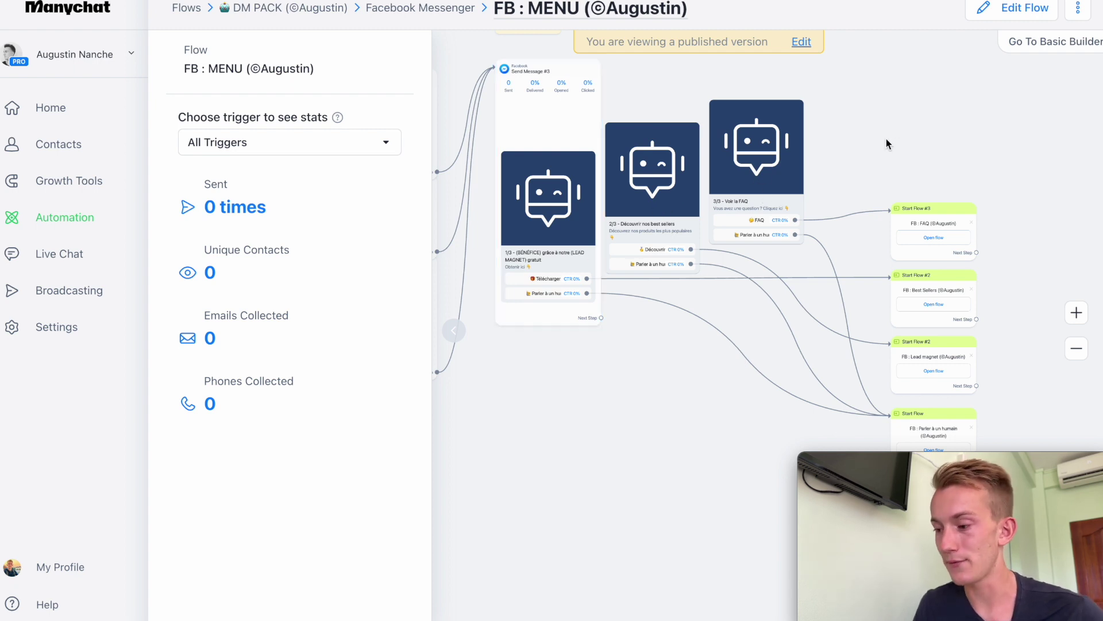
left_click_drag(896, 138, 878, 118)
left_click(1076, 347)
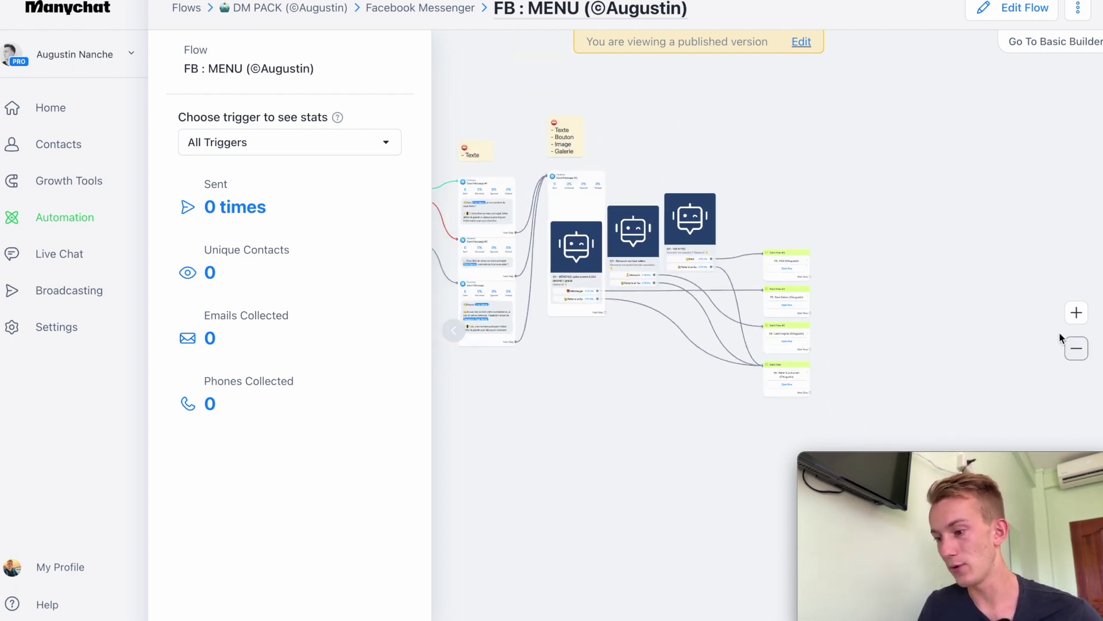
left_click_drag(839, 239, 900, 246)
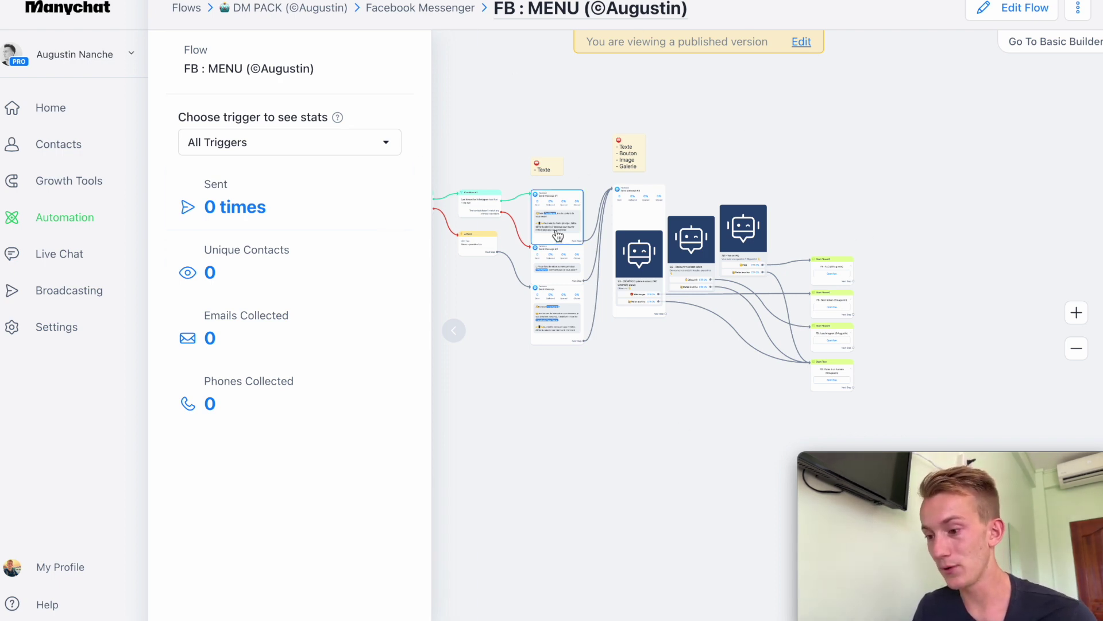
left_click(1074, 310)
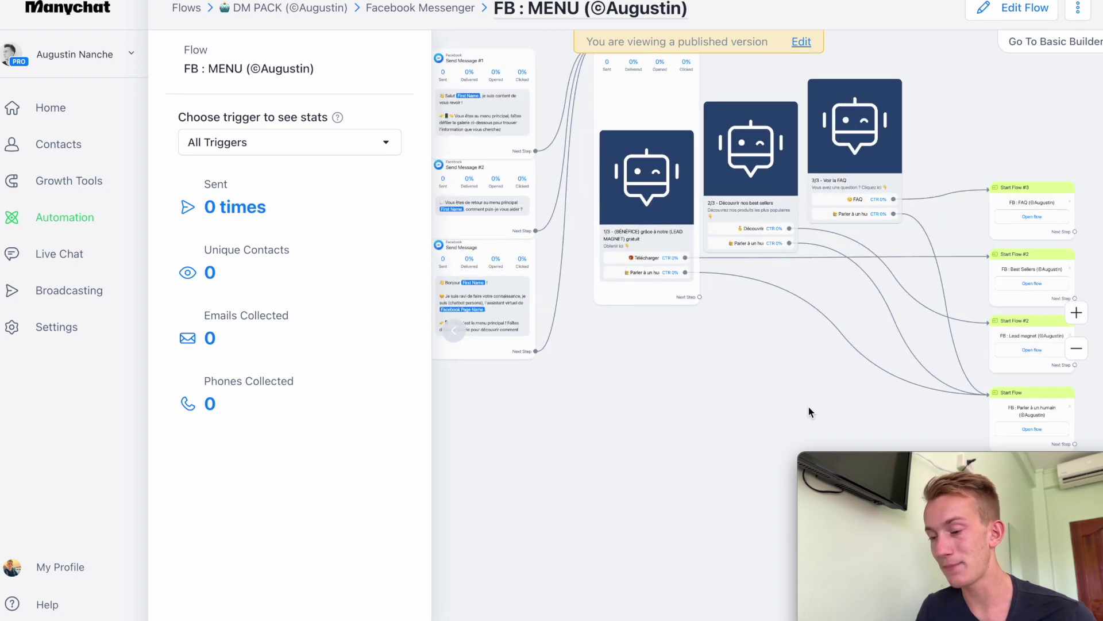
Review the flows in the Facebook Messenger folder and reopen FB : MENU to inspect its Start Flow steps.
left_click(397, 12)
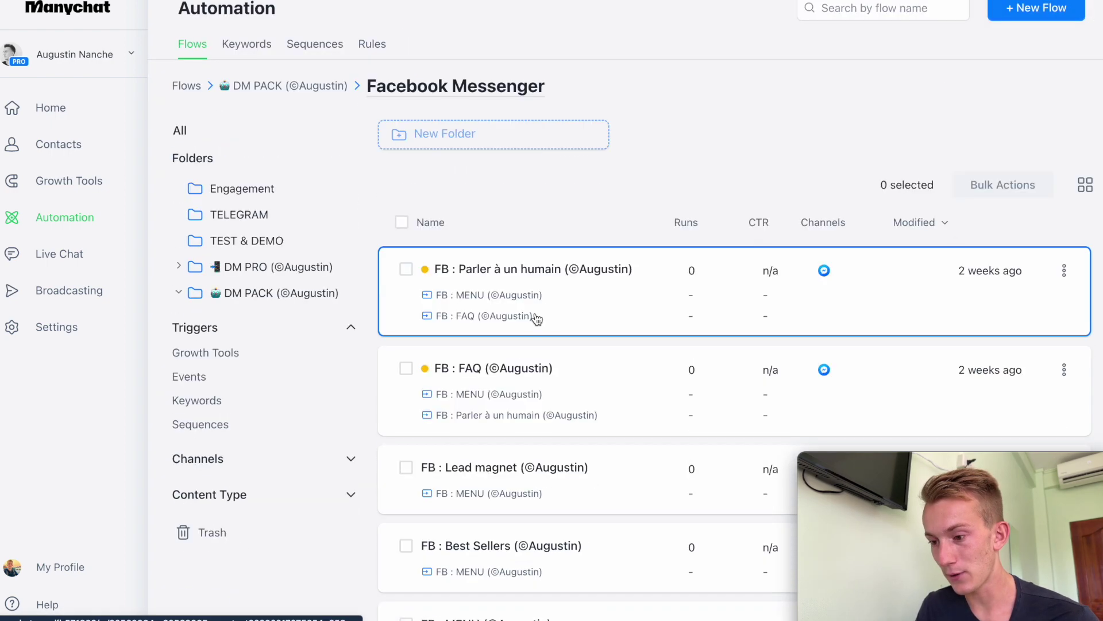
scroll(594, 476, "down", 2)
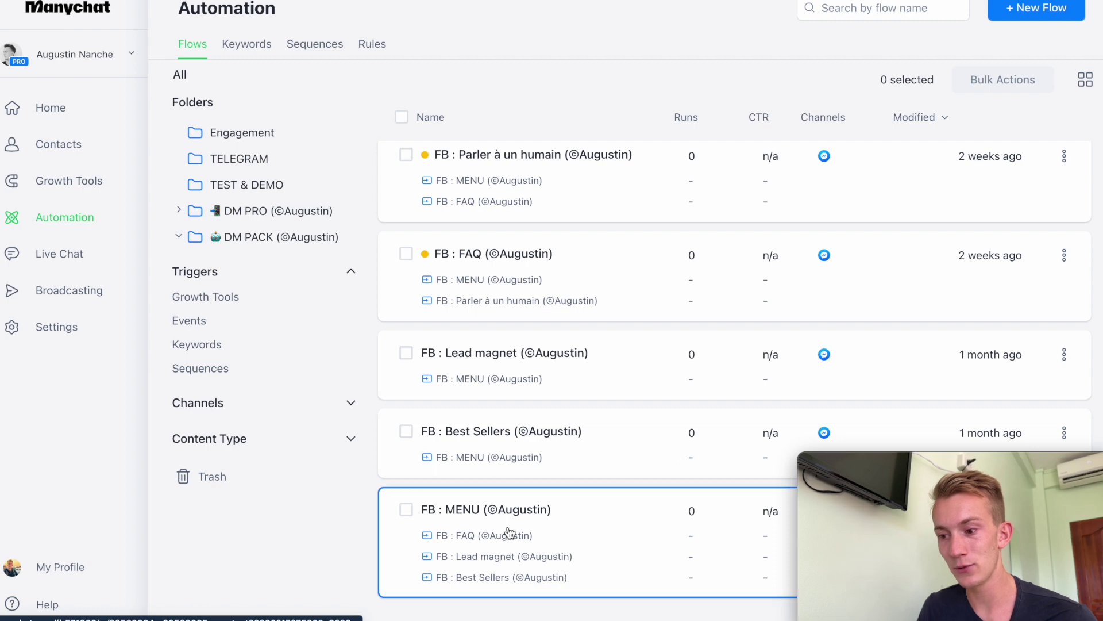
scroll(506, 459, "up", 5)
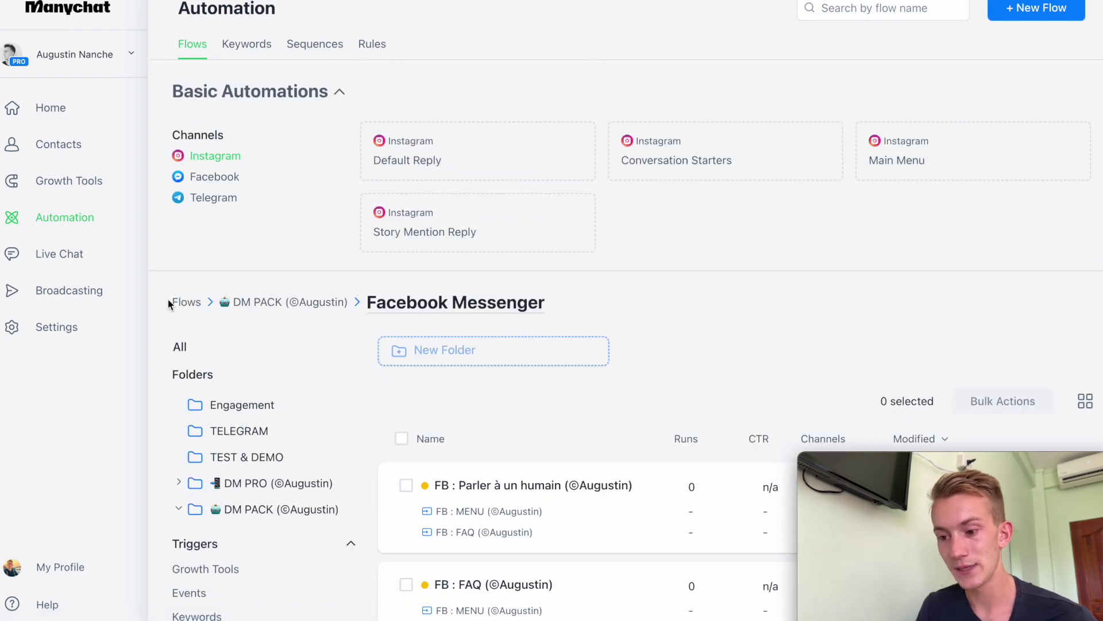
scroll(526, 408, "down", 5)
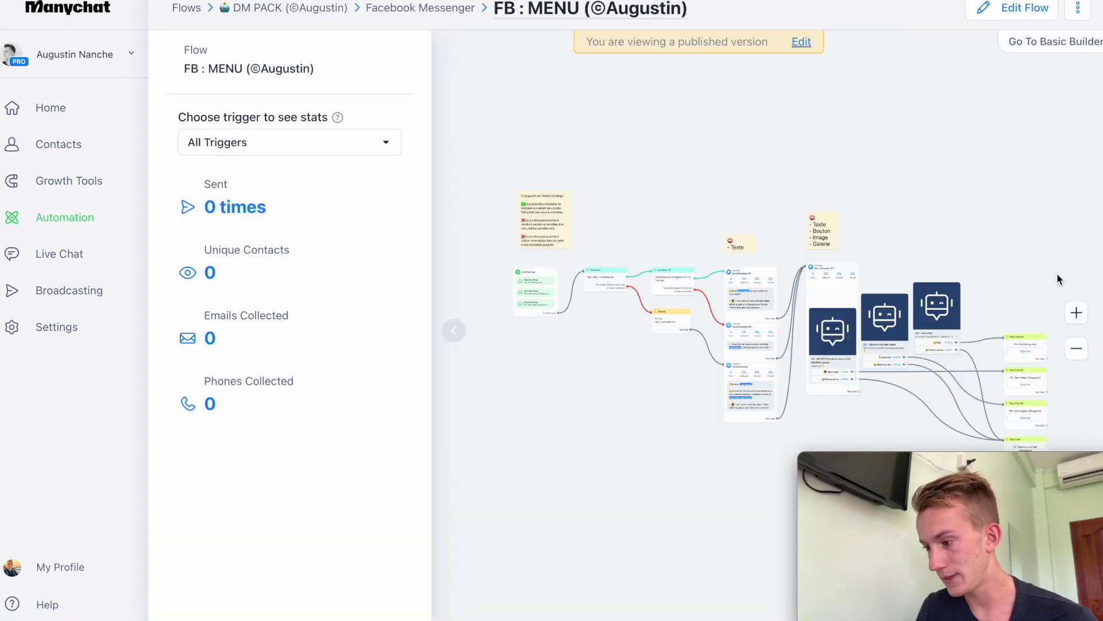
left_click(1077, 314)
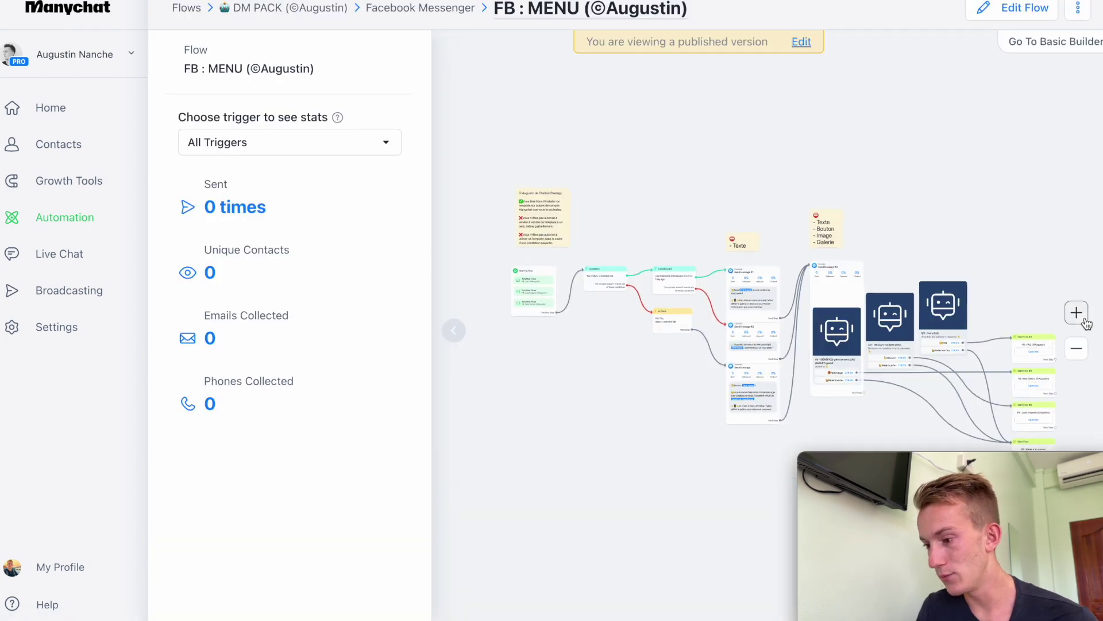
left_click(1077, 314)
left_click_drag(863, 503, 451, 372)
scroll(742, 155, "up", 3)
scroll(742, 155, "right", 3)
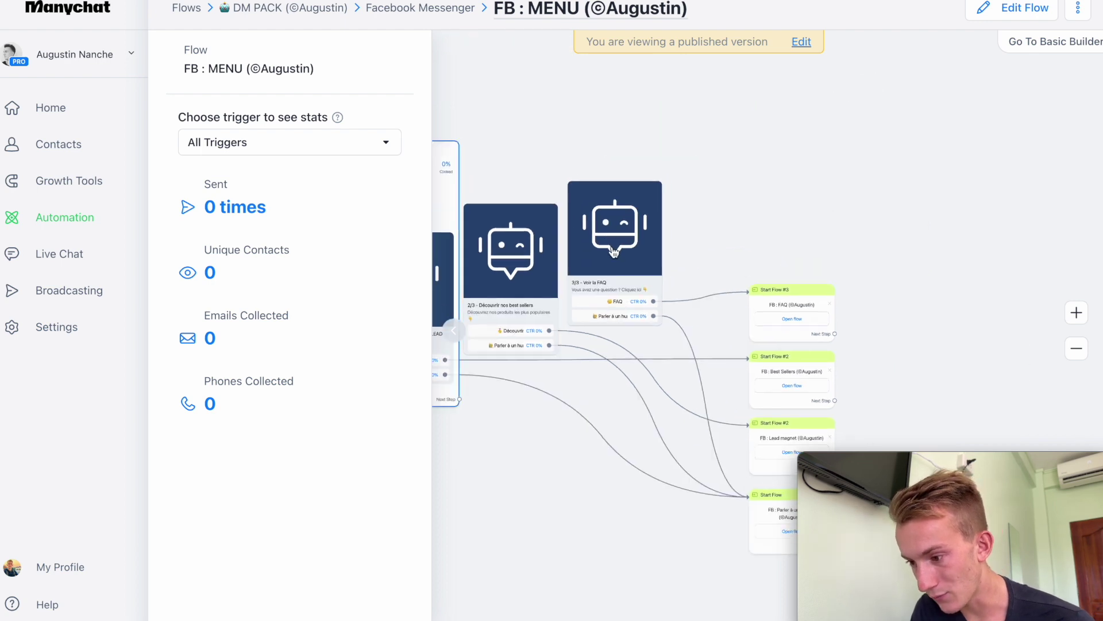
Open the linked FB : FAQ flow and examine its tag condition and the question gallery's text, cards and buttons.
left_click(776, 323)
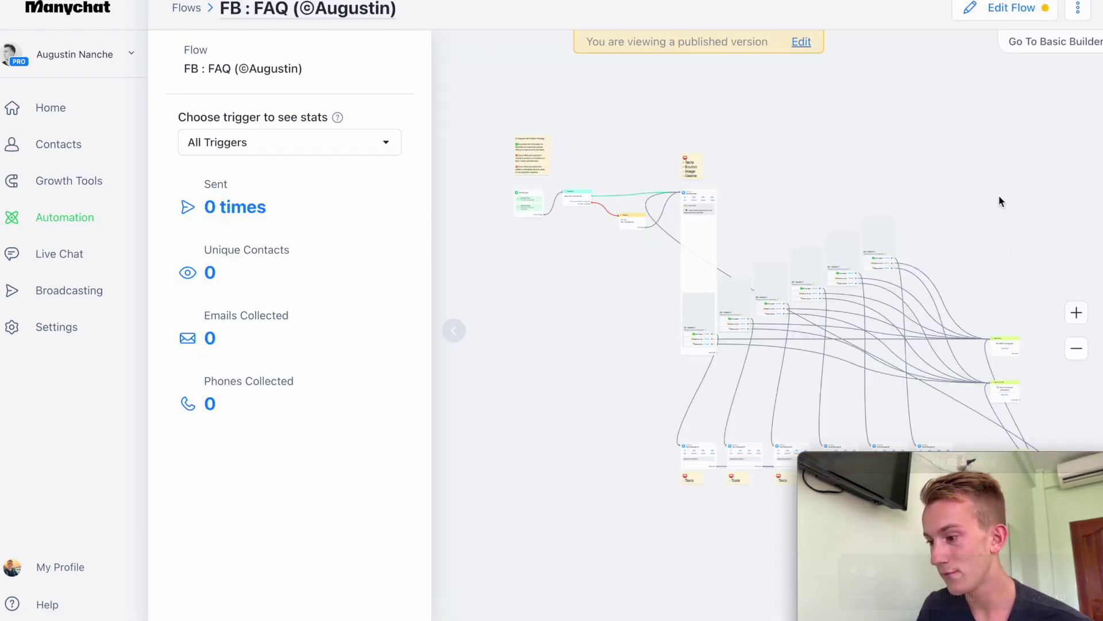
left_click(1077, 313)
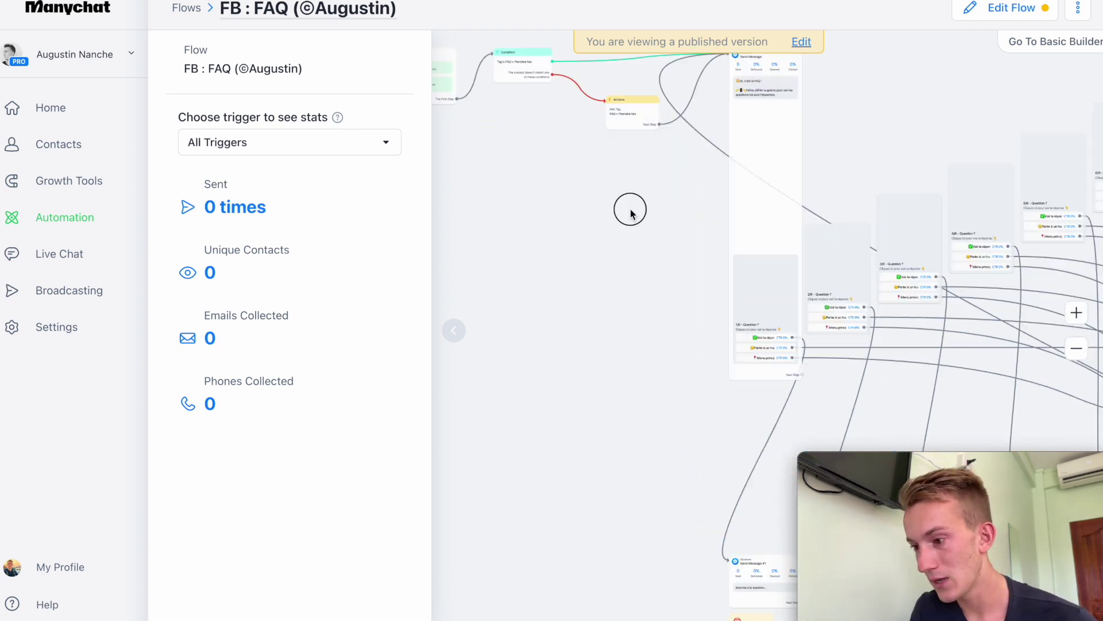
left_click_drag(631, 209, 623, 307)
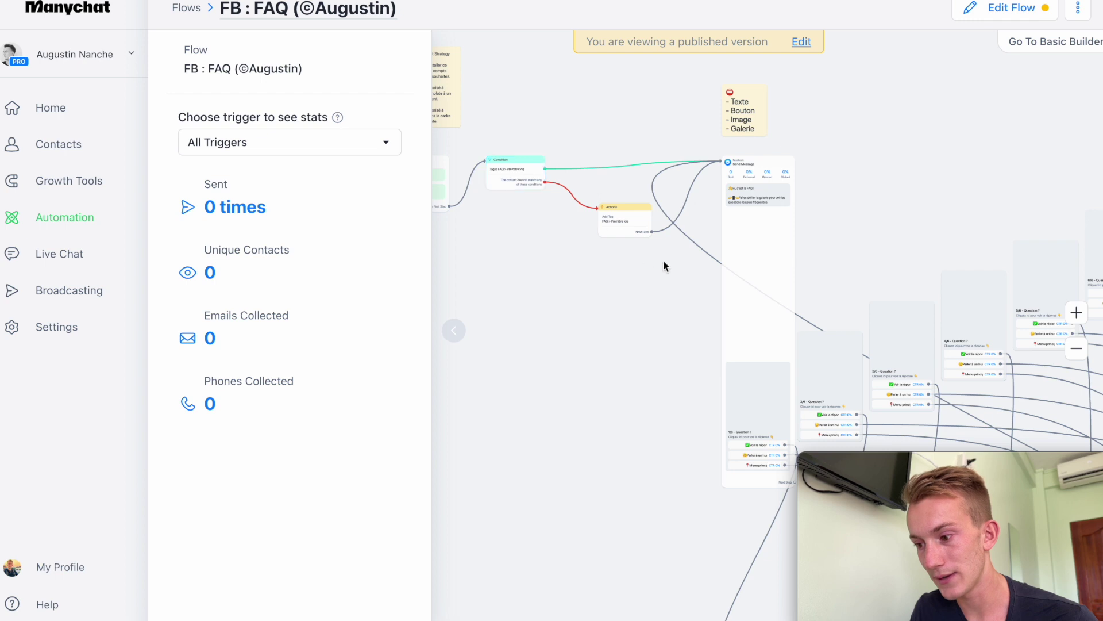
left_click_drag(689, 361, 521, 318)
left_click_drag(552, 390, 494, 279)
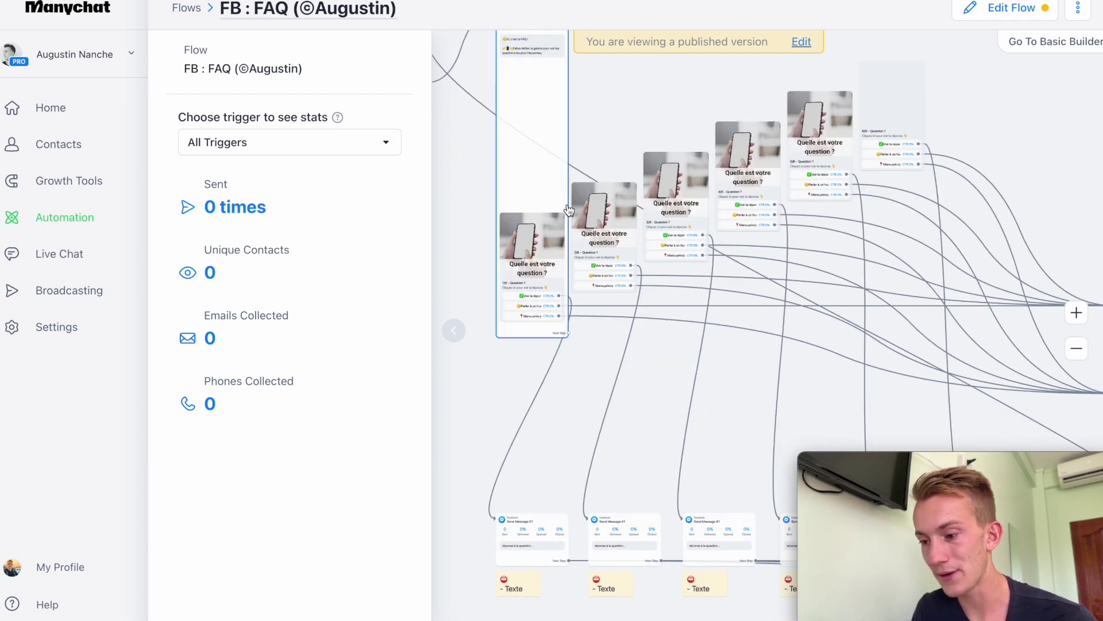
left_click(538, 255)
scroll(312, 396, "down", 8)
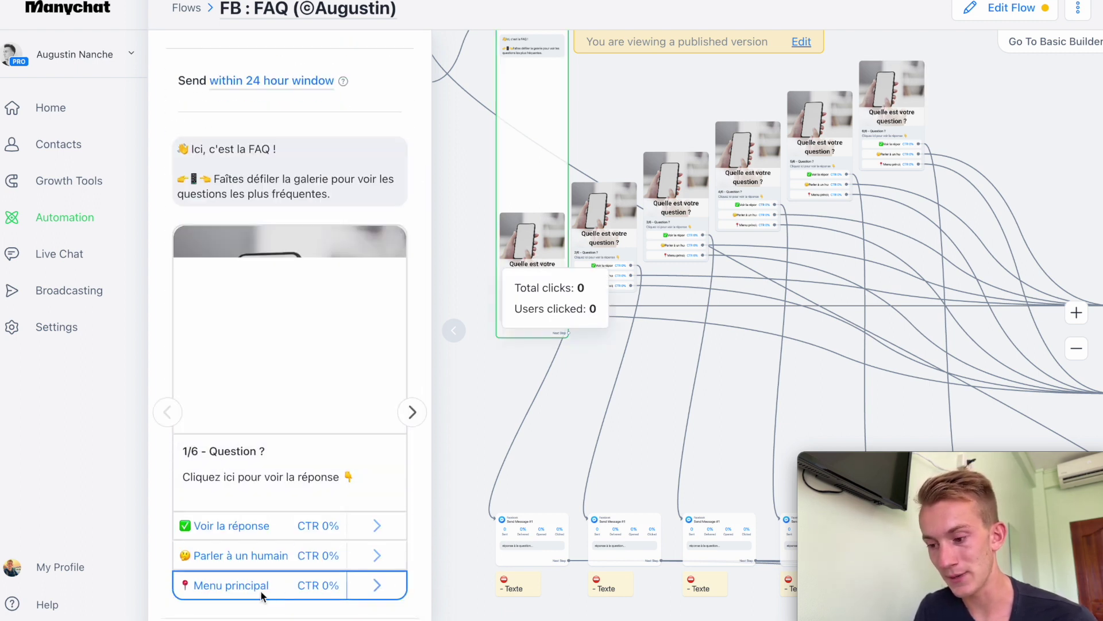
Examine the FAQ flow's answer messages and the follow-up message with its delay, text, quick replies and their connections.
left_click_drag(554, 474, 554, 289)
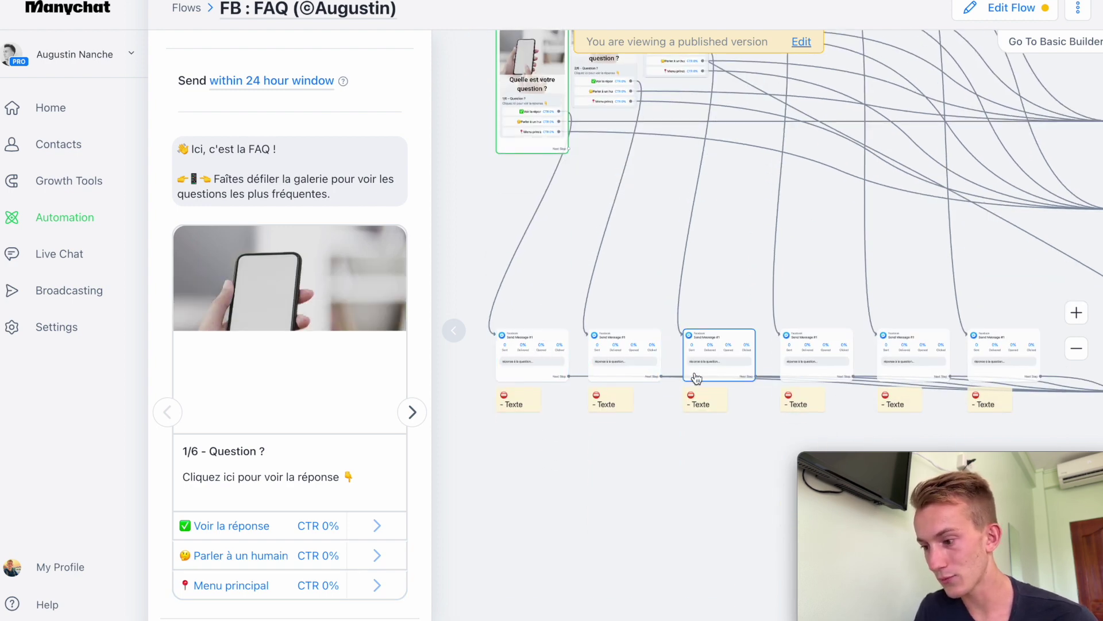
scroll(820, 264, "right", 7)
left_click(799, 432)
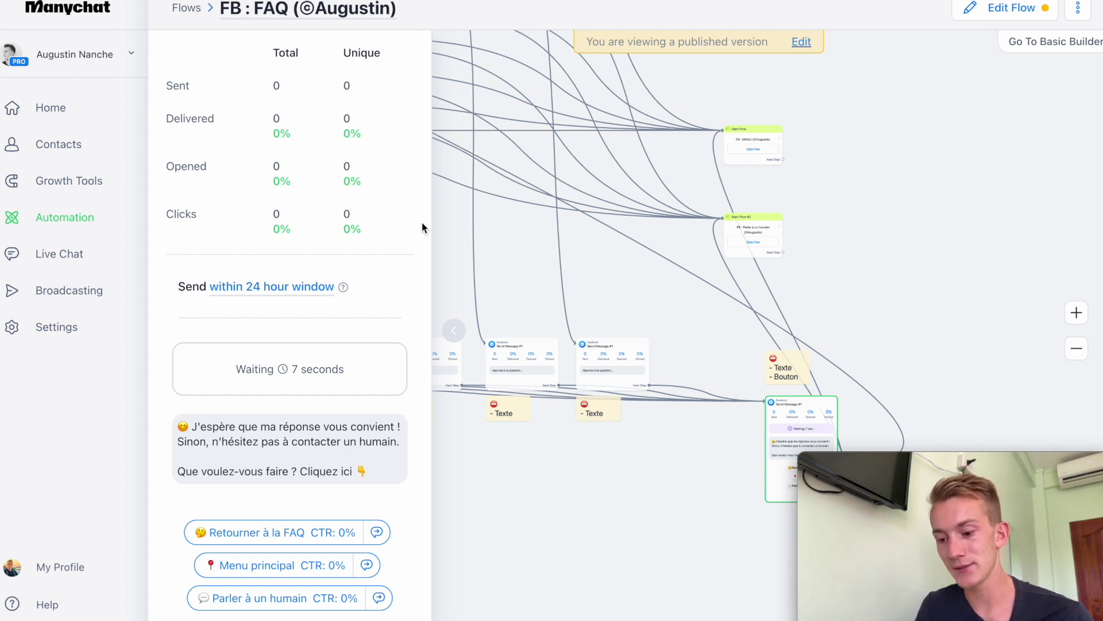
scroll(898, 403, "right", 4)
scroll(897, 402, "down", 3)
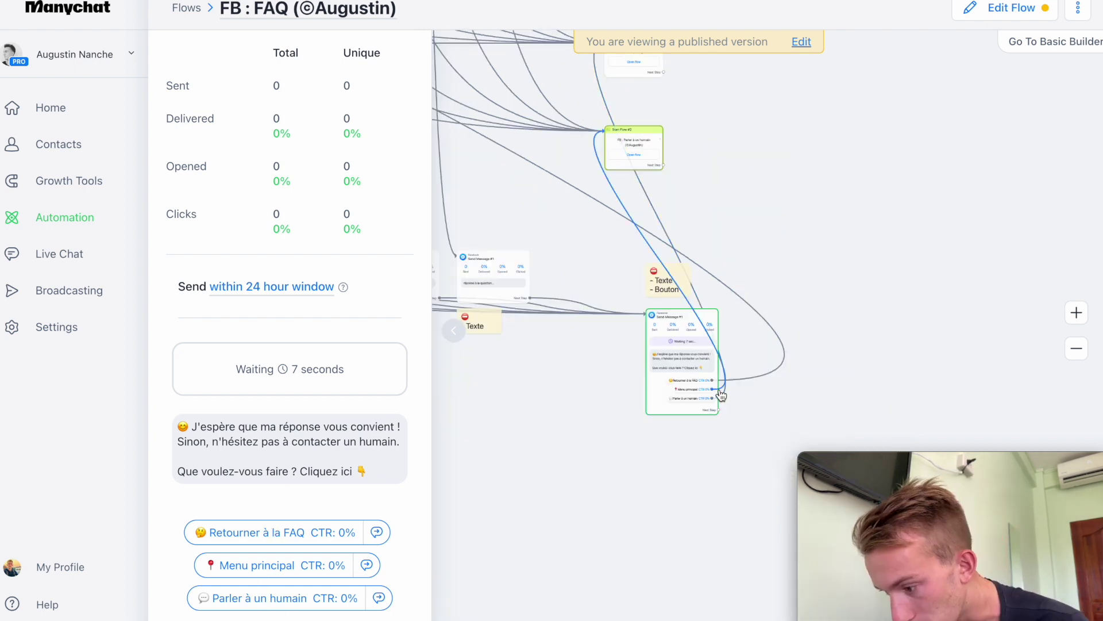
Open the linked FB : Parler à un humain flow and examine its FAQ condition, reply wait and redirect to the FAQ.
left_click(624, 160)
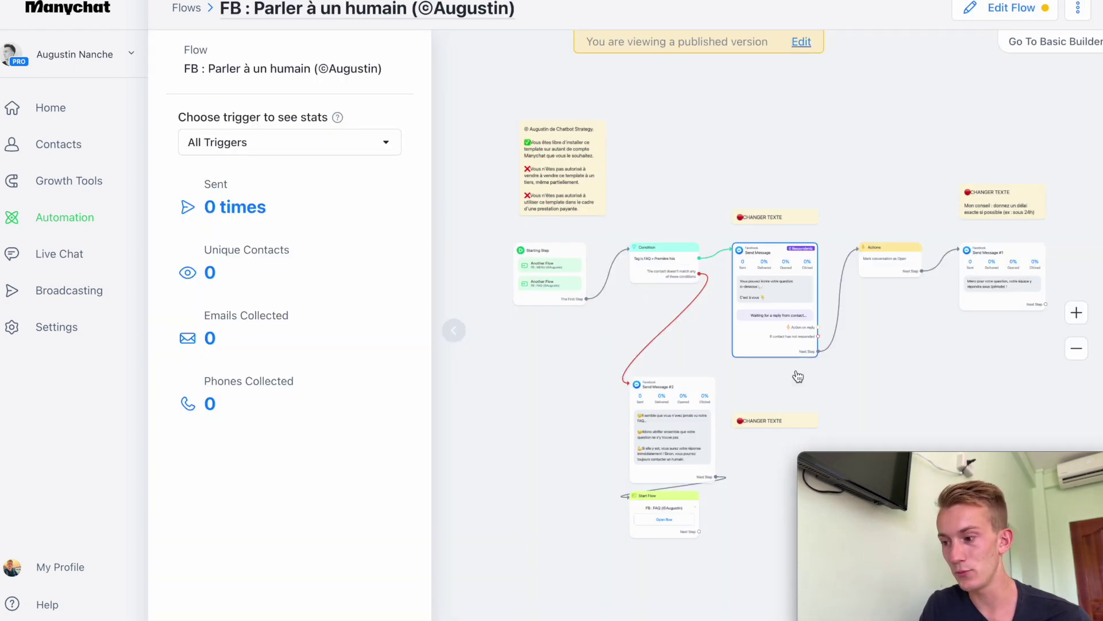
scroll(903, 382, "down", 1)
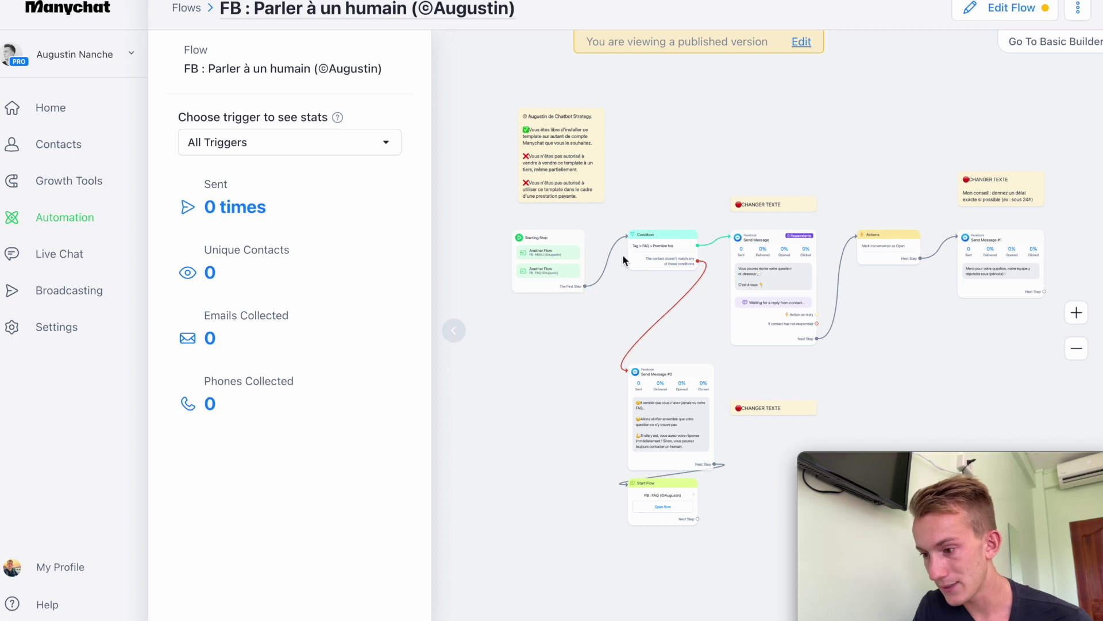
left_click(669, 506)
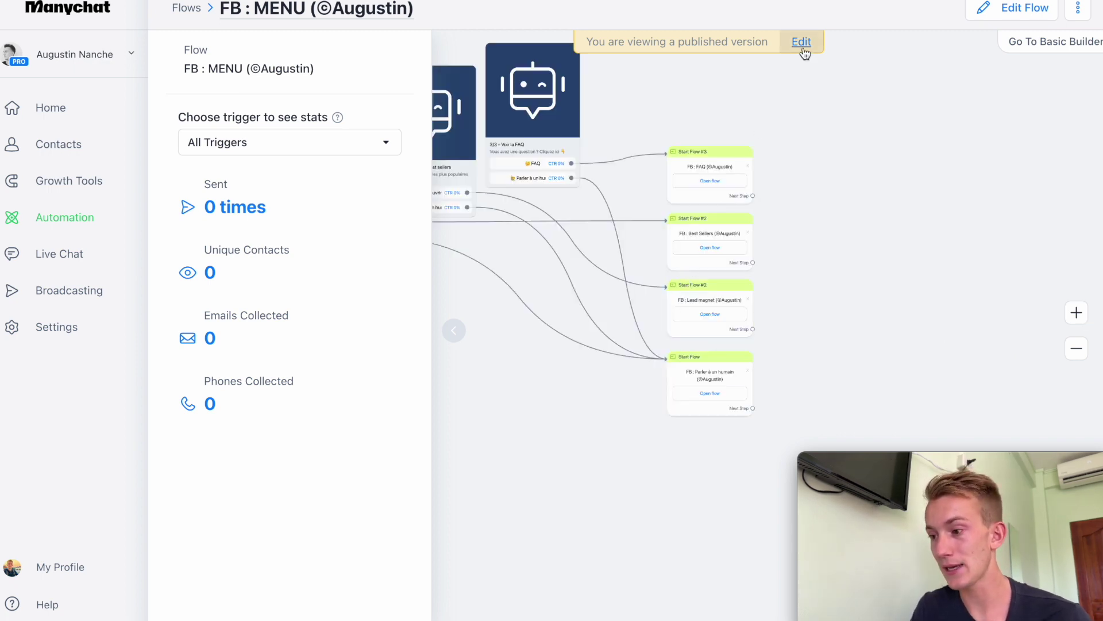
Open the FB : MENU flow for editing and review the step types that can be added, including Start Flow.
left_click(803, 46)
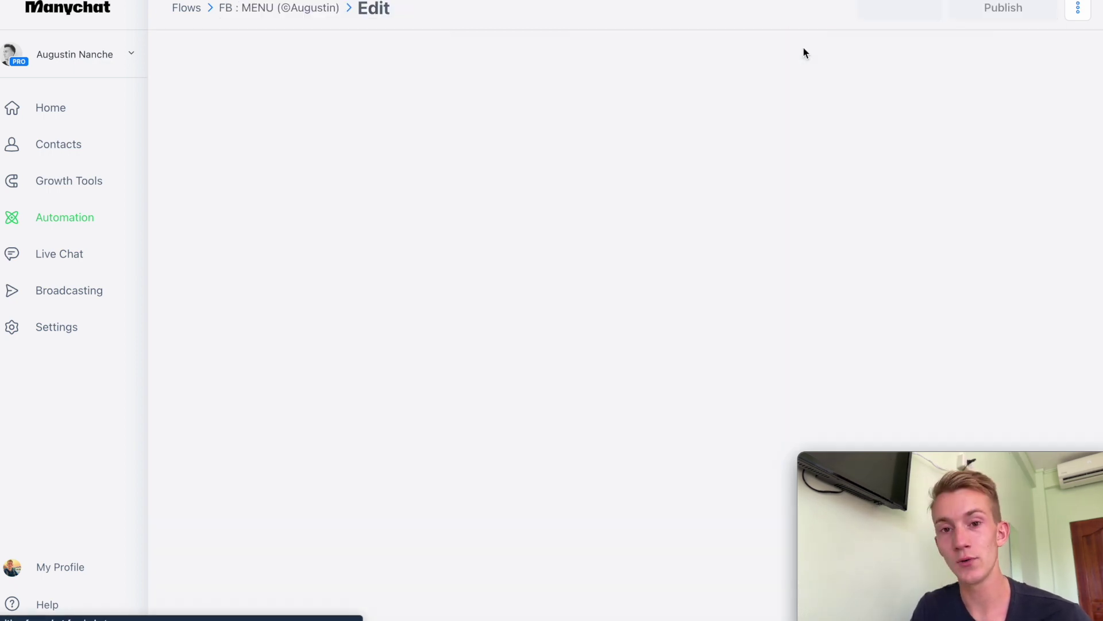
left_click_drag(1001, 241, 824, 118)
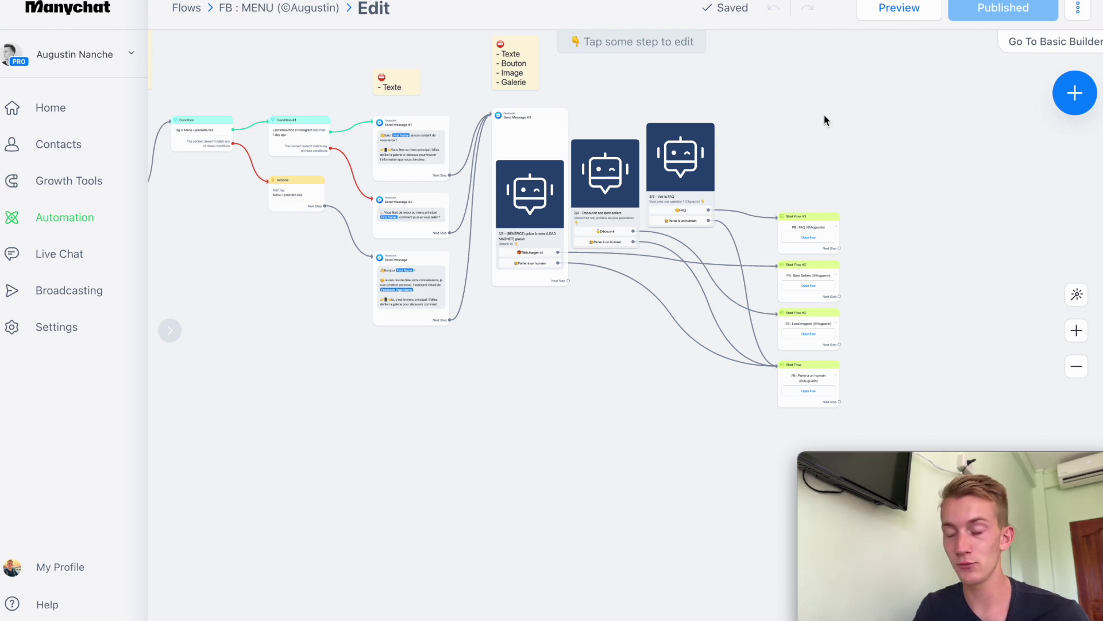
left_click(1067, 94)
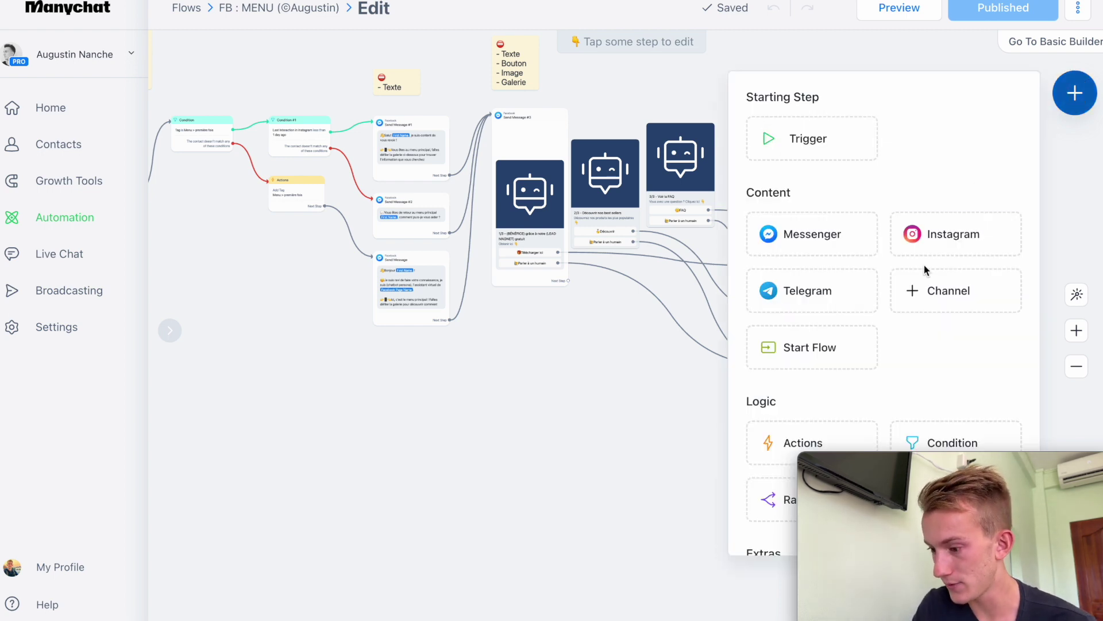
scroll(924, 267, "down", 2)
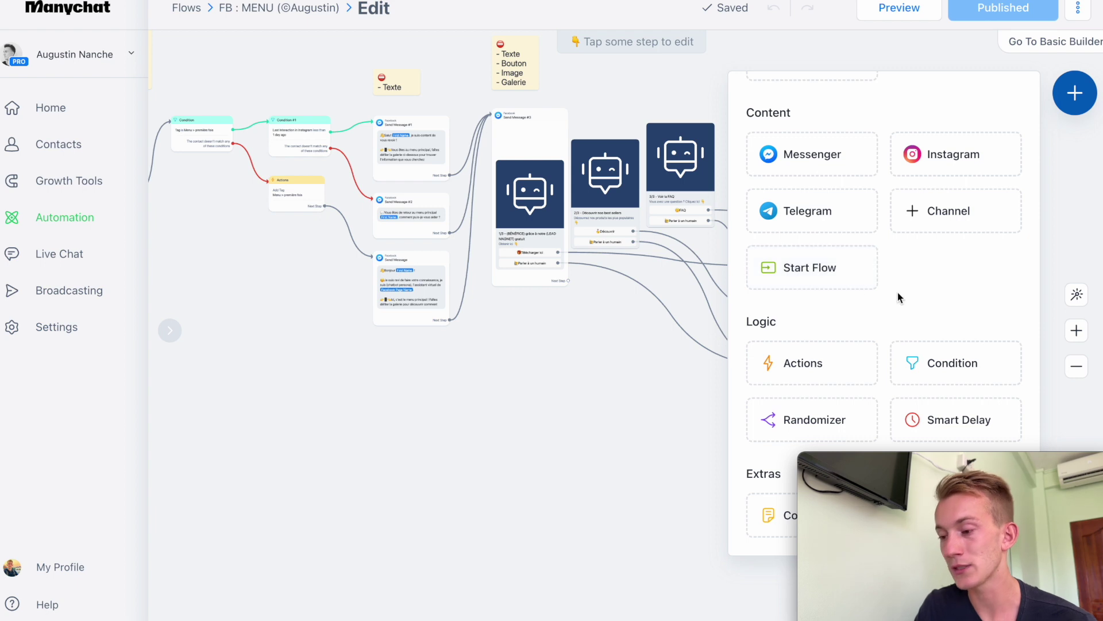